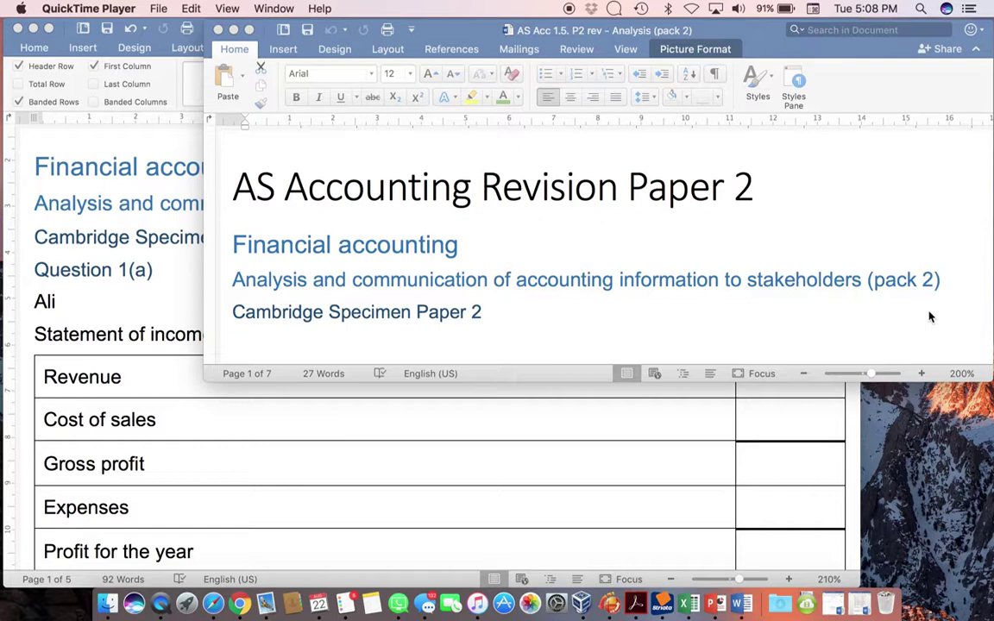
# - Review the ratios and figures given for Ali's business, and the blank income and financial position statements in the workings document
pyautogui.scroll(-5, 929, 317)
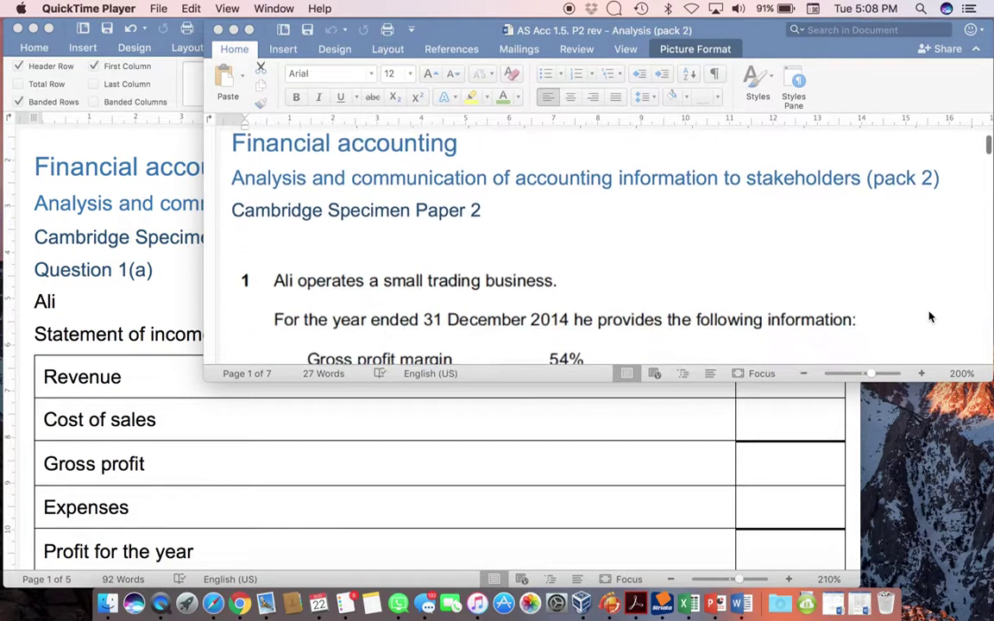
pyautogui.scroll(-4, 929, 316)
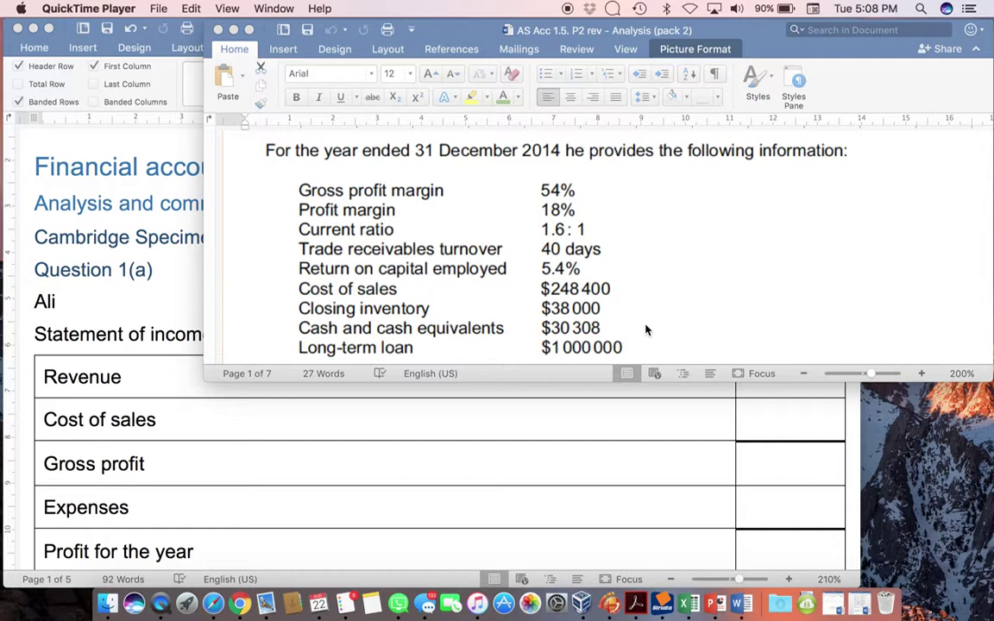
pyautogui.click(590, 430)
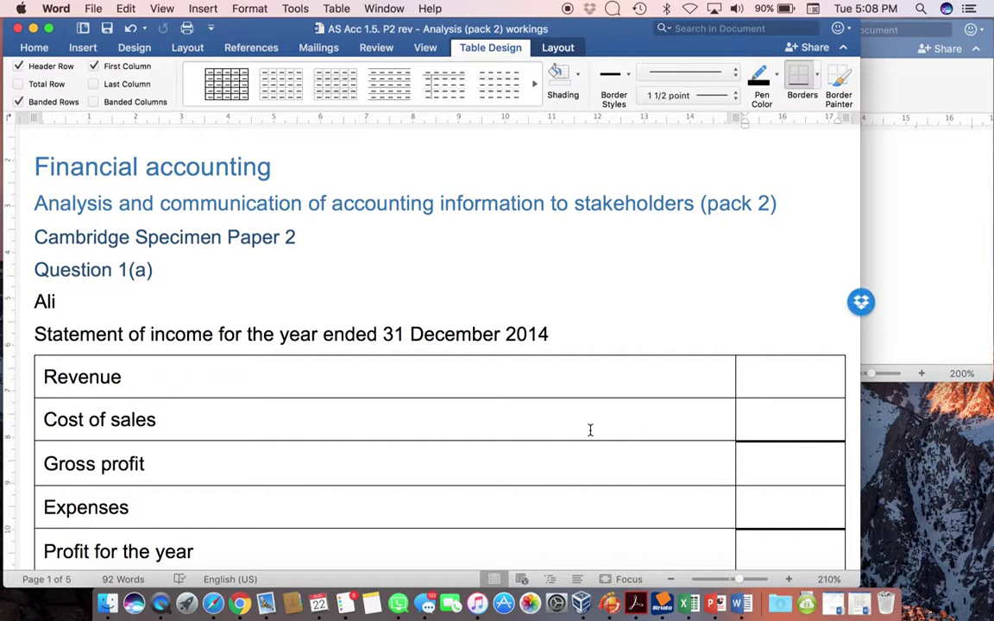
pyautogui.scroll(-5, 590, 430)
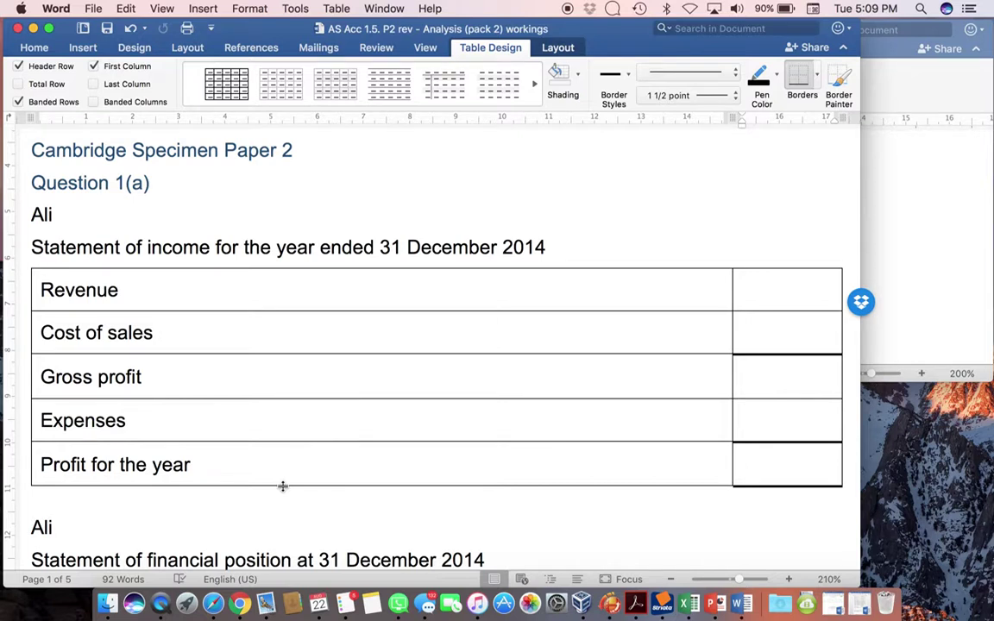
pyautogui.scroll(-6, 282, 486)
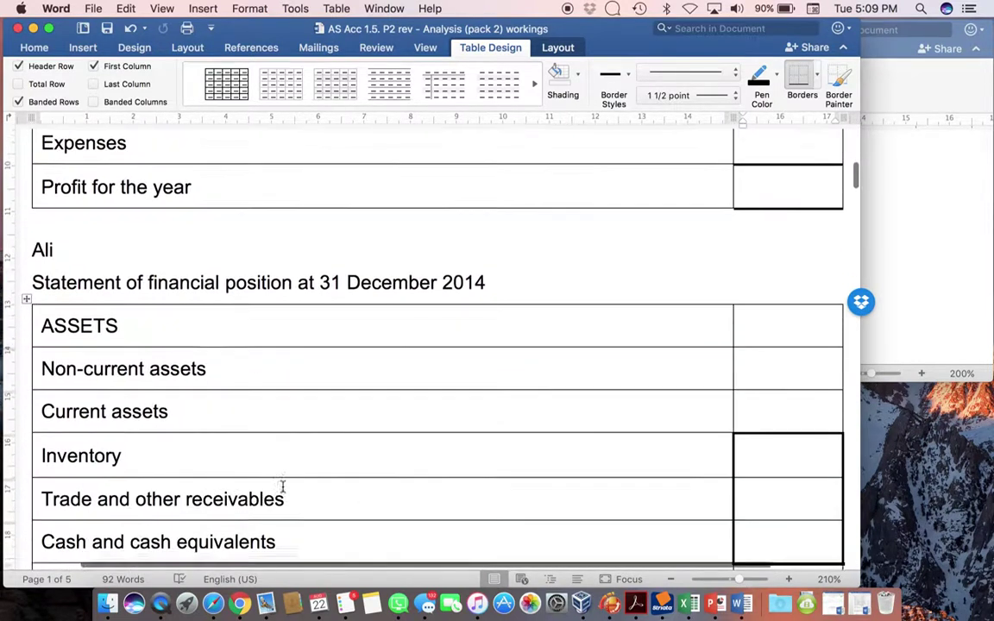
pyautogui.scroll(-2, 282, 487)
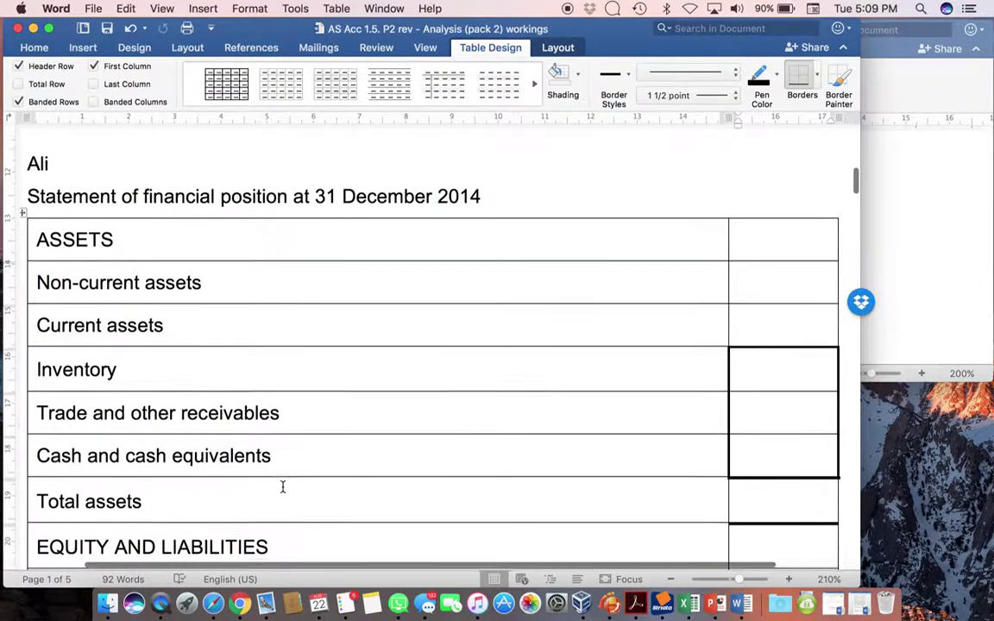
pyautogui.scroll(-1, 282, 487)
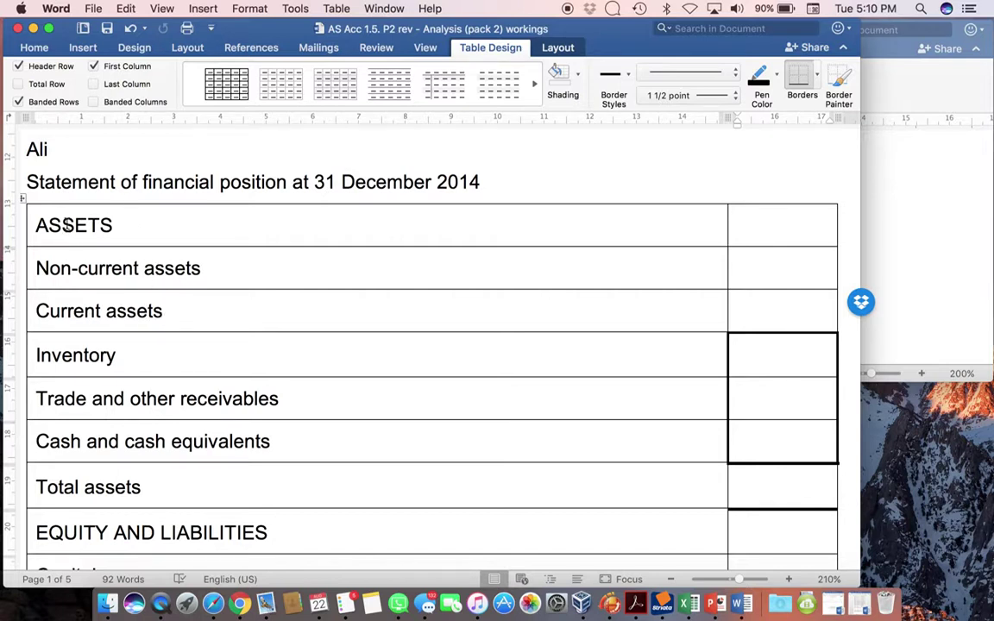
# - Bold the ASSETS, Non-current assets, Current assets and Total assets labels in the statement of financial position
pyautogui.moveTo(134, 306); pyautogui.dragTo(65, 225)
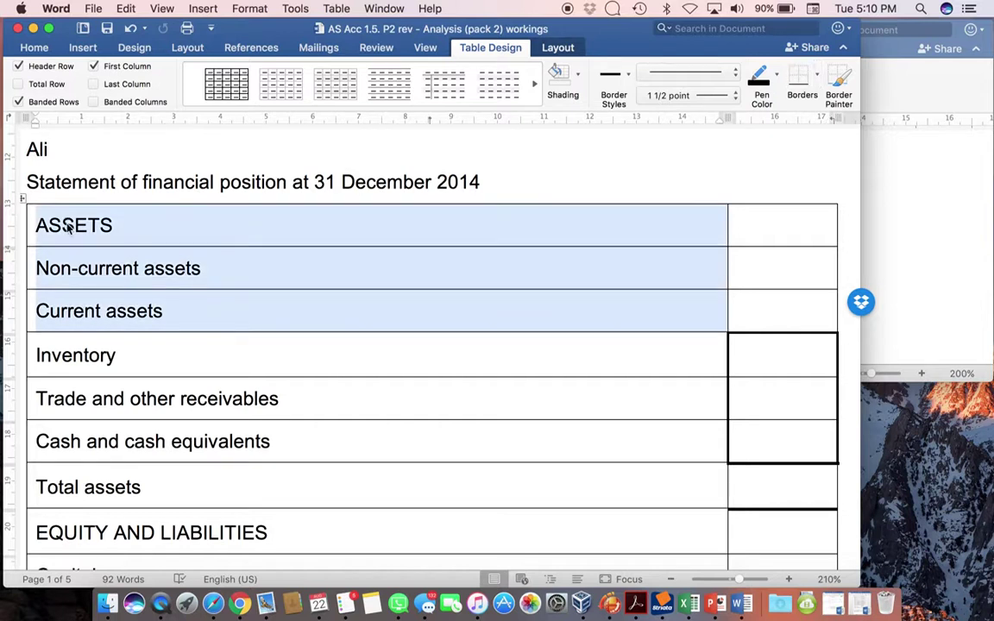
pyautogui.press('super+b')
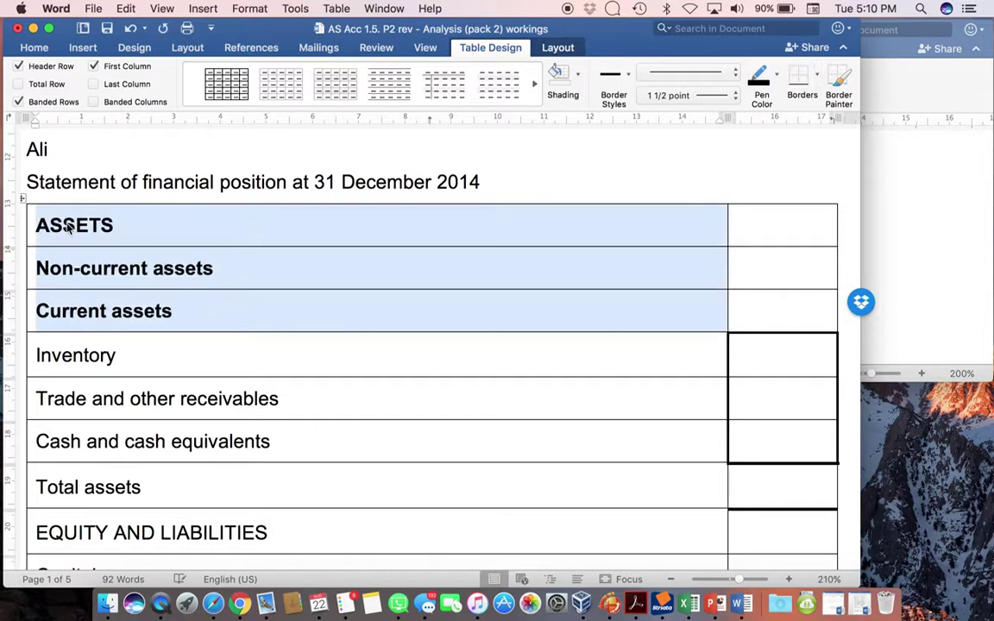
pyautogui.click(24, 493)
pyautogui.press('super+b')
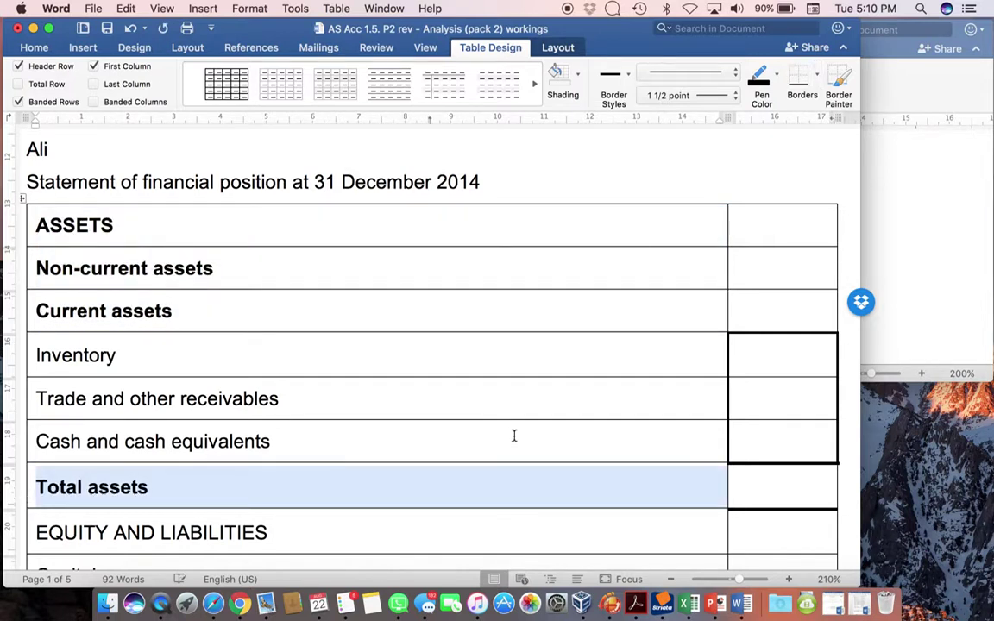
pyautogui.click(509, 434)
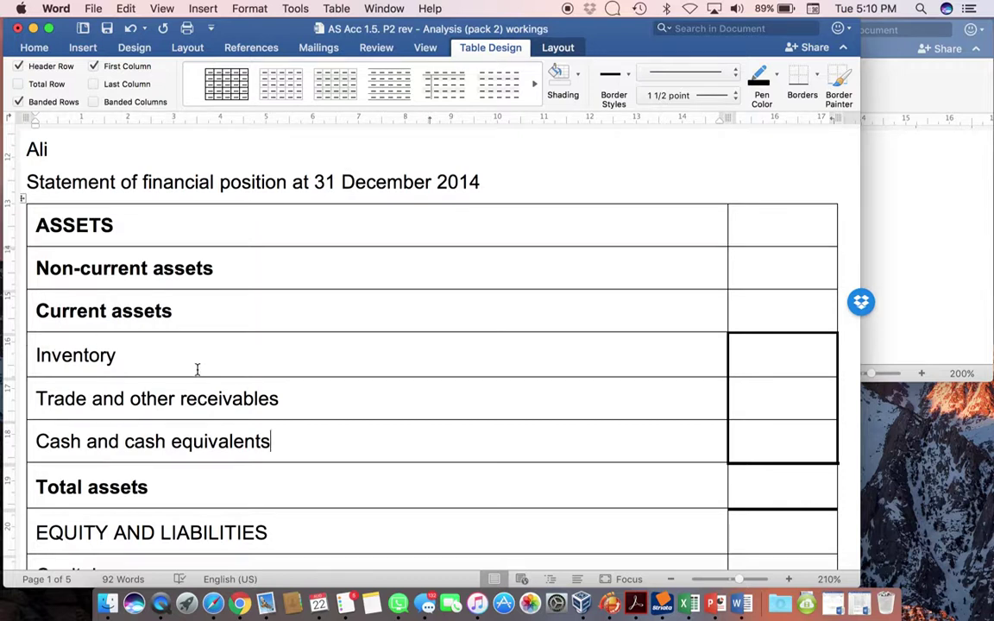
# - Bold the EQUITY AND LIABILITIES, Capital and Non-current liabilities labels in the statement of financial position
pyautogui.scroll(-1, 318, 435)
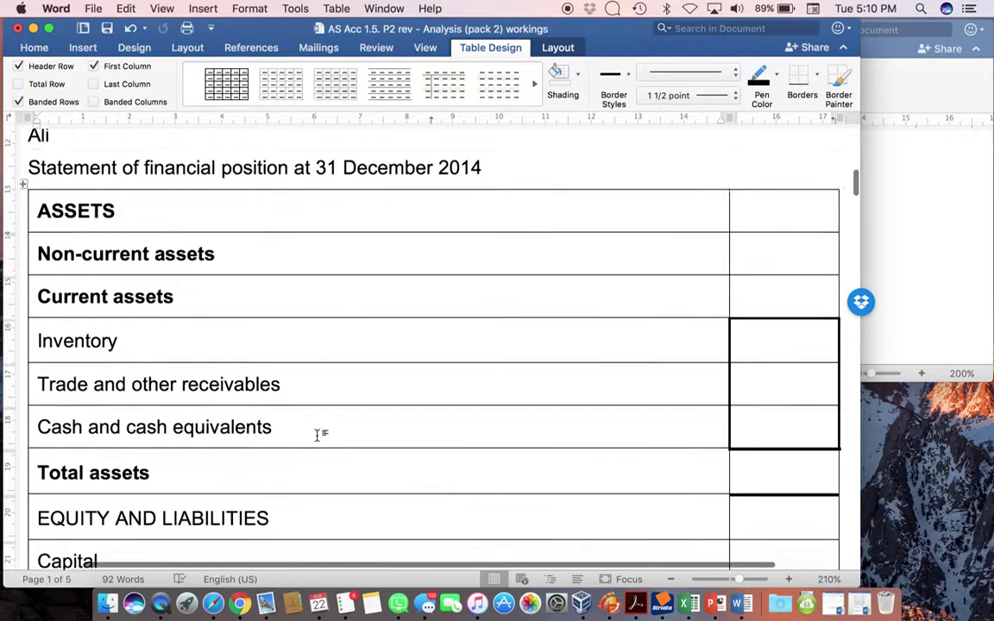
pyautogui.scroll(-10, 317, 435)
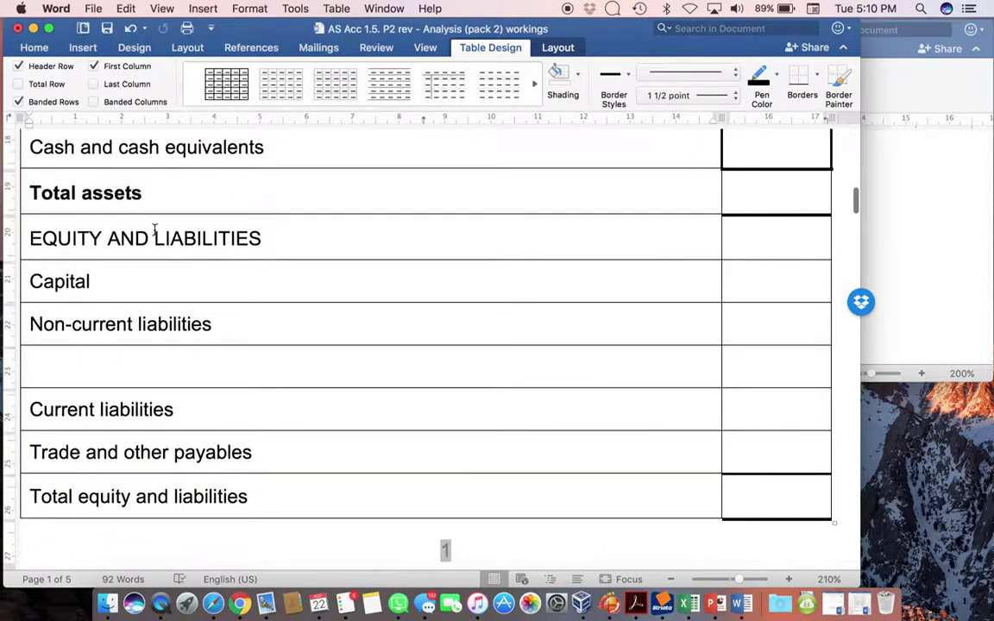
pyautogui.click(156, 228)
pyautogui.hotkey('shift', 'Down')
pyautogui.hotkey('shift', 'Down')
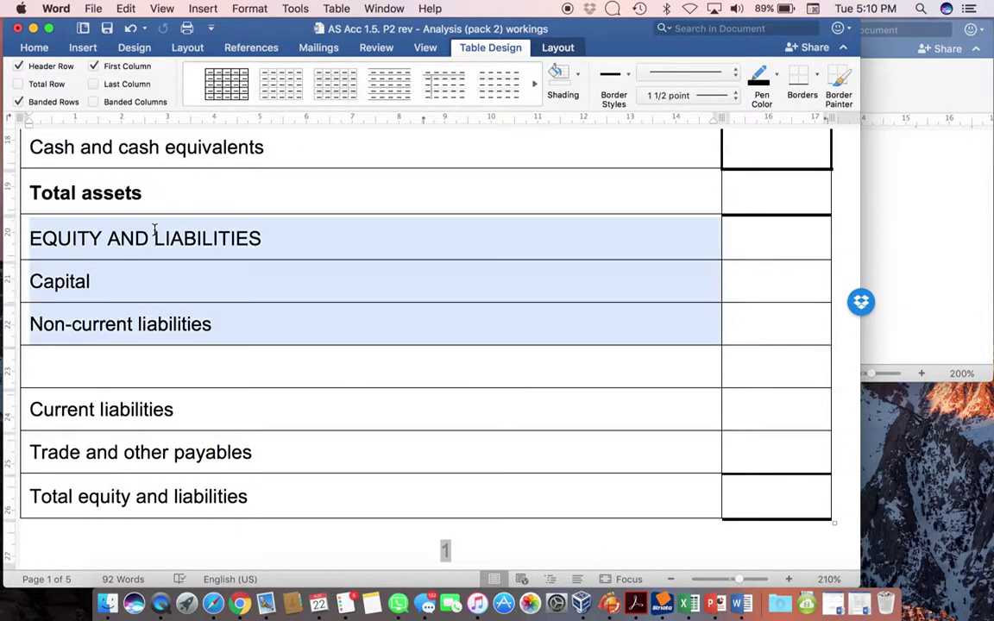
pyautogui.press('super+b')
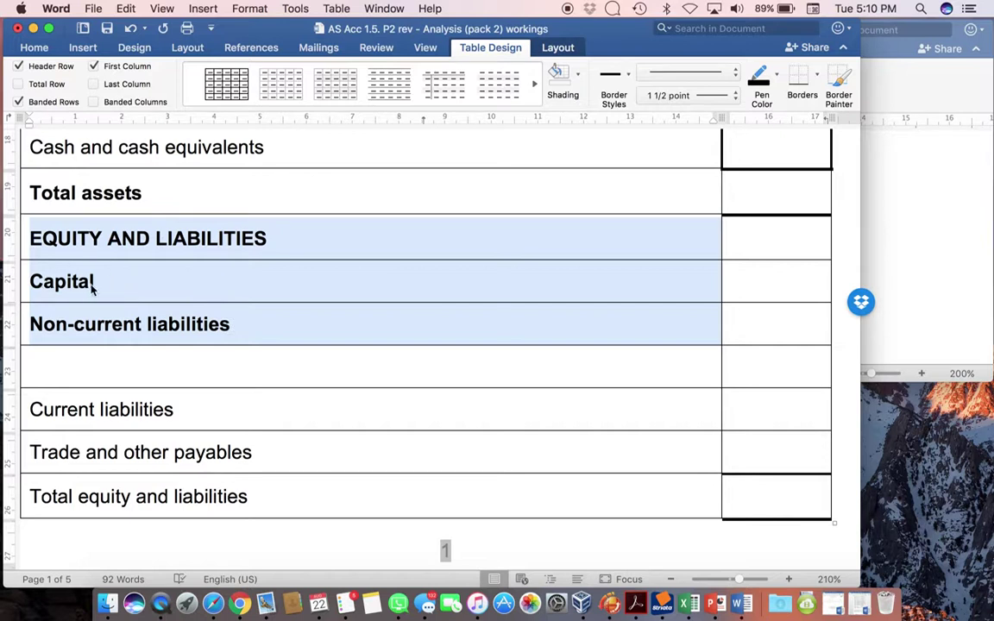
pyautogui.click(115, 293)
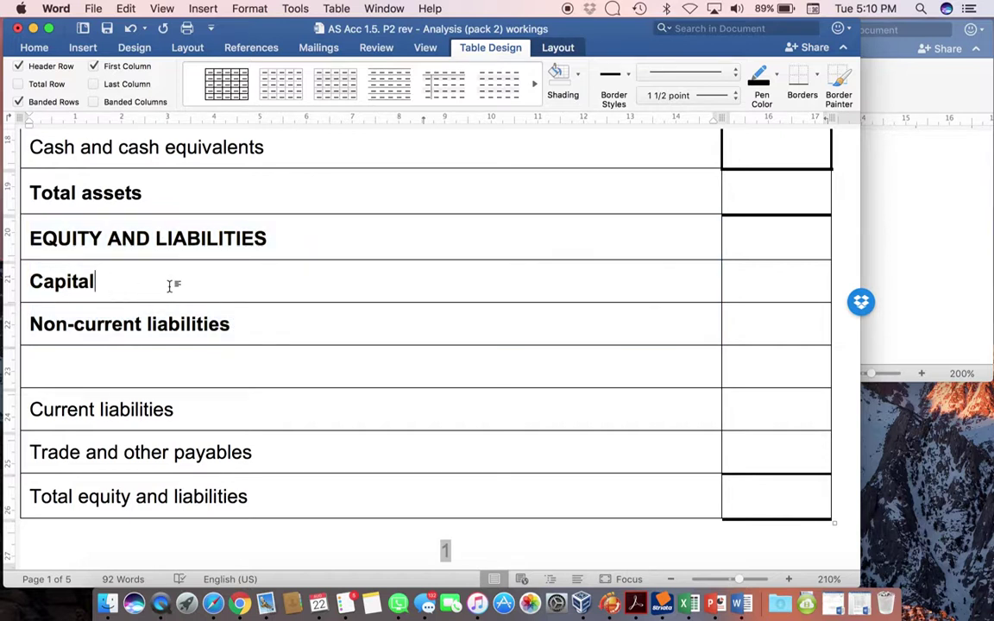
# - Bold the Current liabilities and Total equity and liabilities labels in the statement of financial position
pyautogui.click(23, 420)
pyautogui.press('super+b')
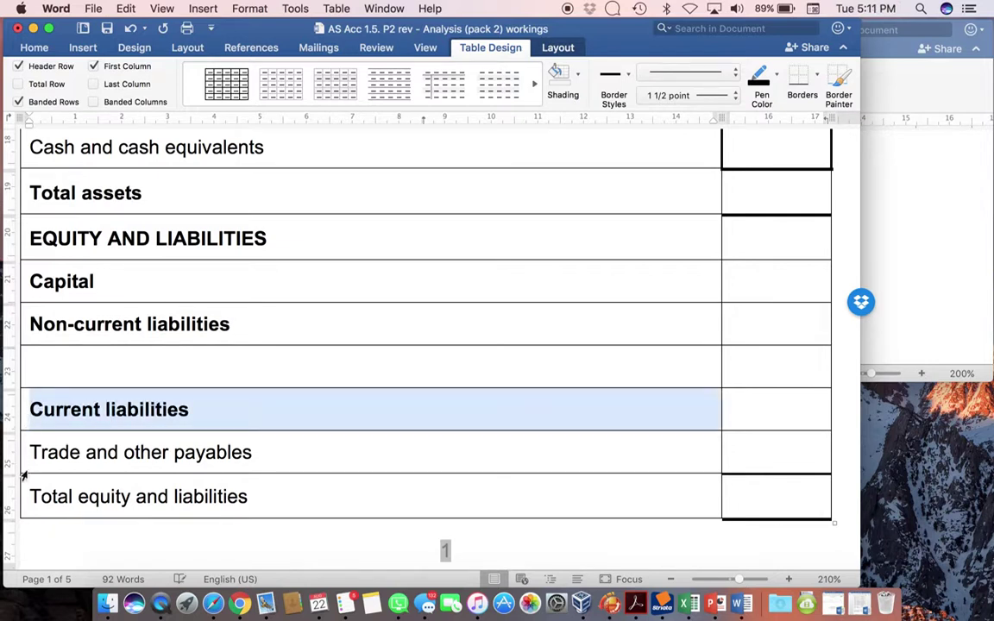
pyautogui.click(26, 511)
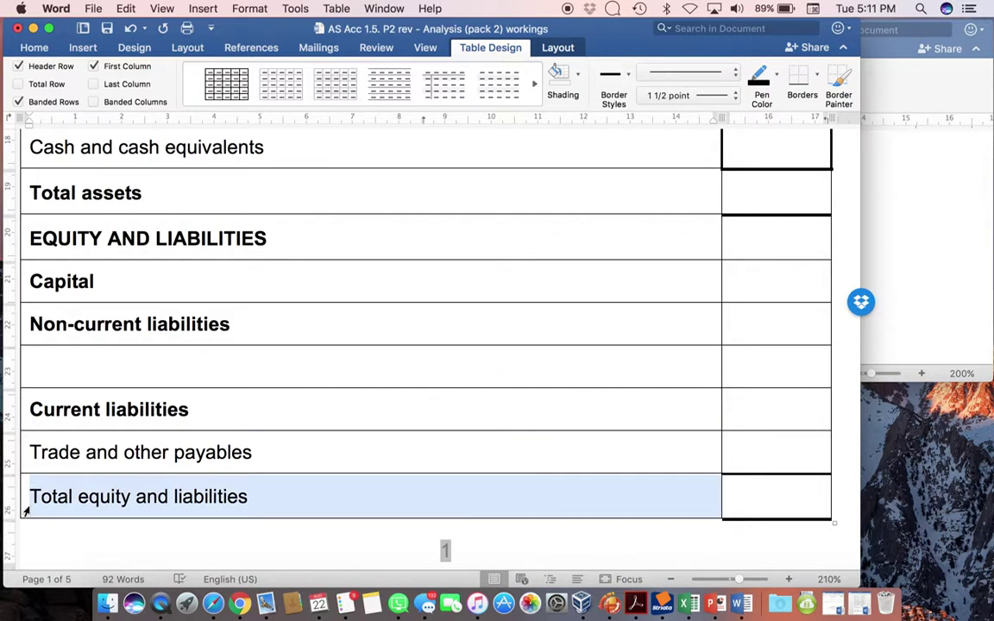
pyautogui.press('super+b')
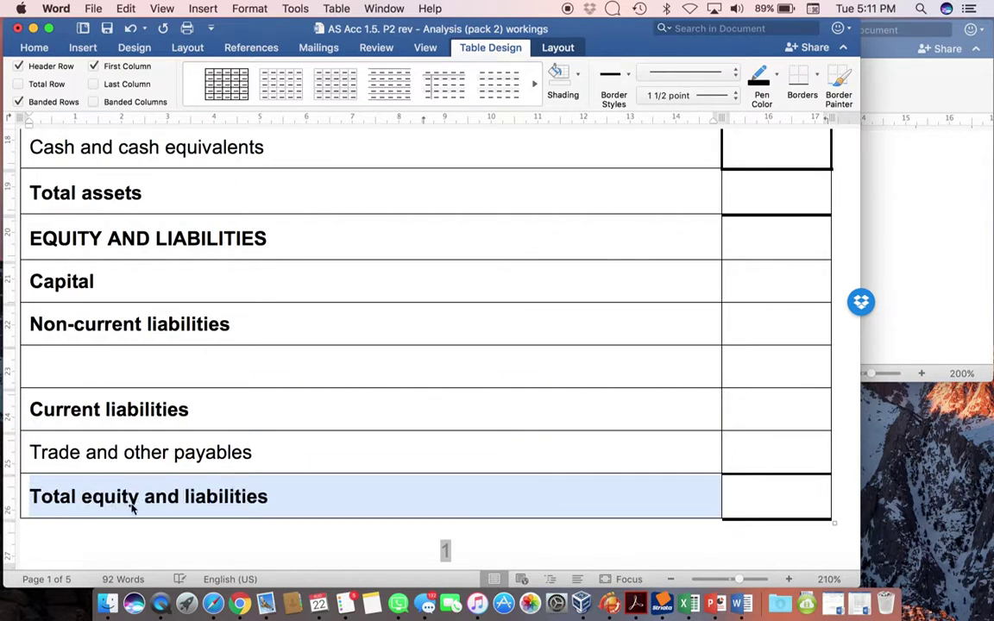
pyautogui.click(195, 452)
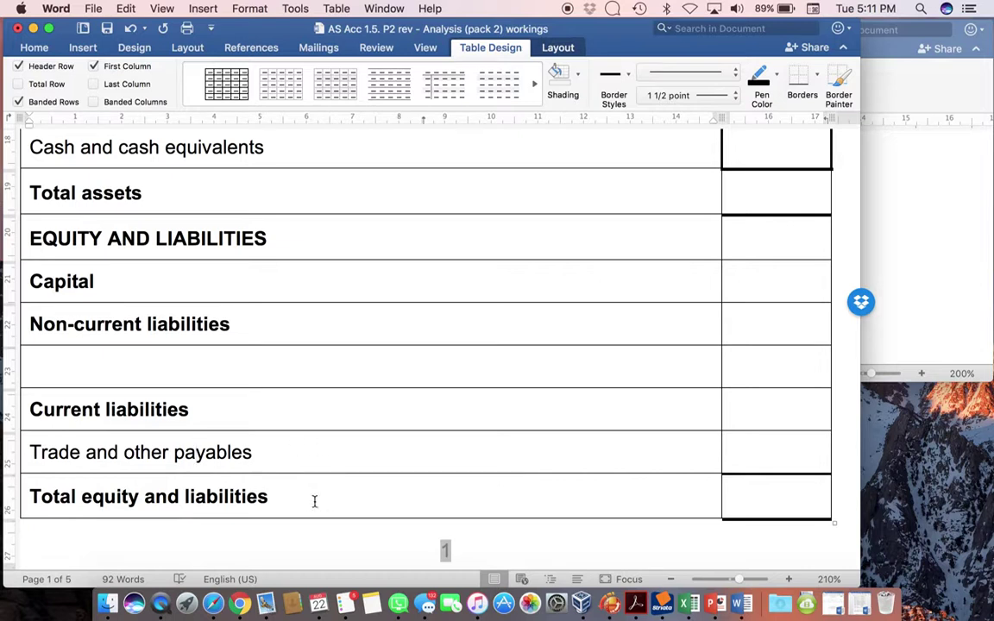
# - Check the gross profit margin in the question and note "54% of sales" beside Gross profit in the income statement
pyautogui.scroll(3, 469, 358)
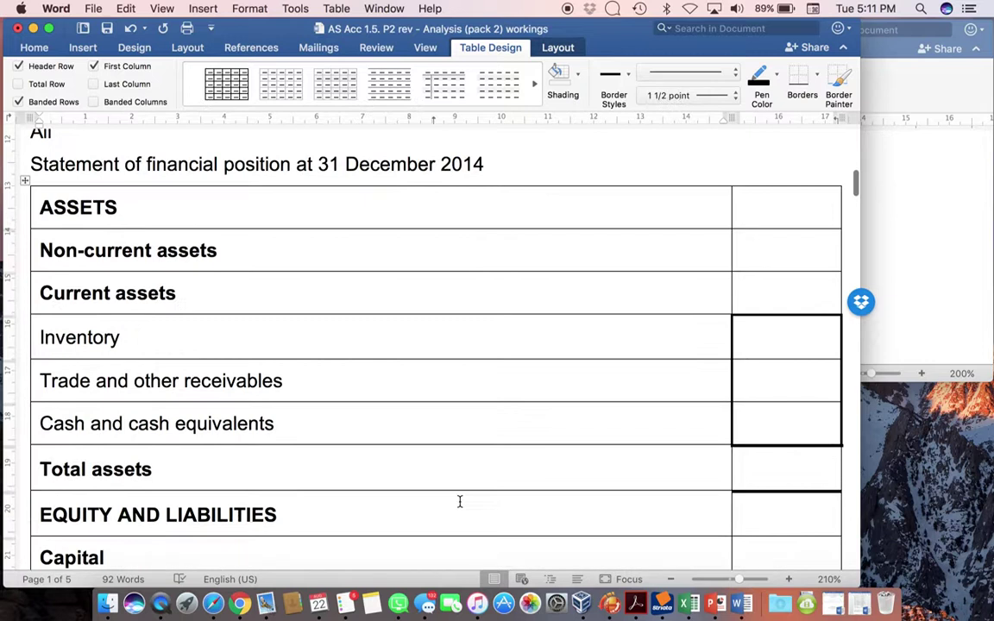
pyautogui.scroll(10, 460, 501)
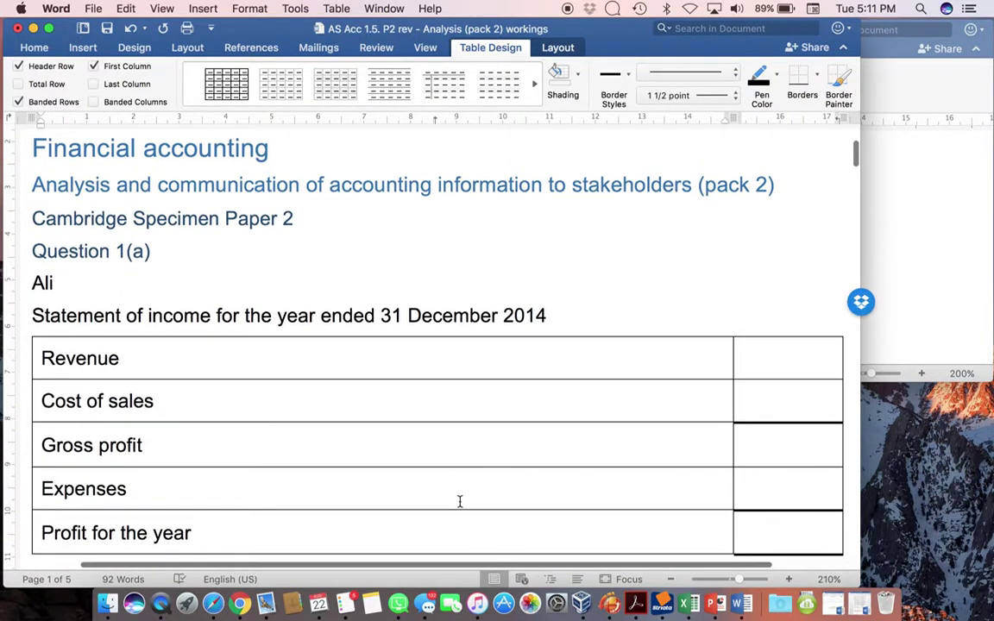
pyautogui.click(942, 280)
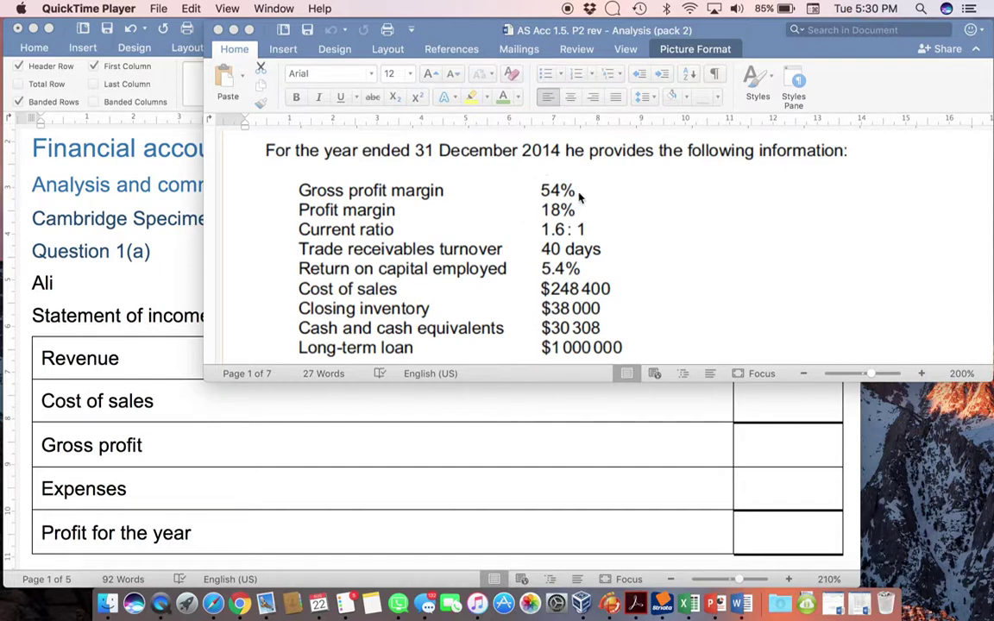
pyautogui.click(209, 455)
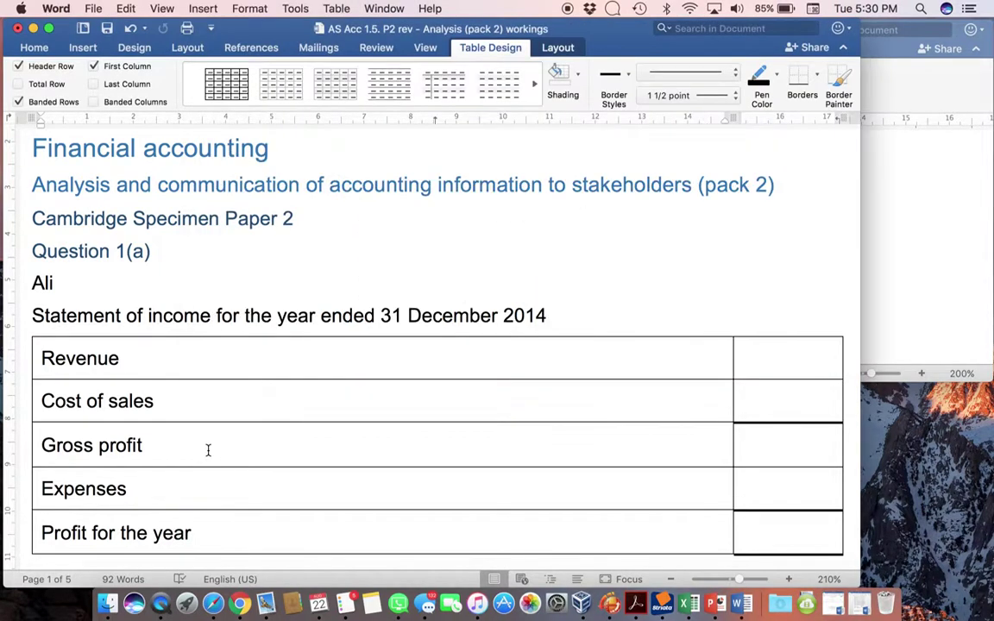
pyautogui.click(208, 446)
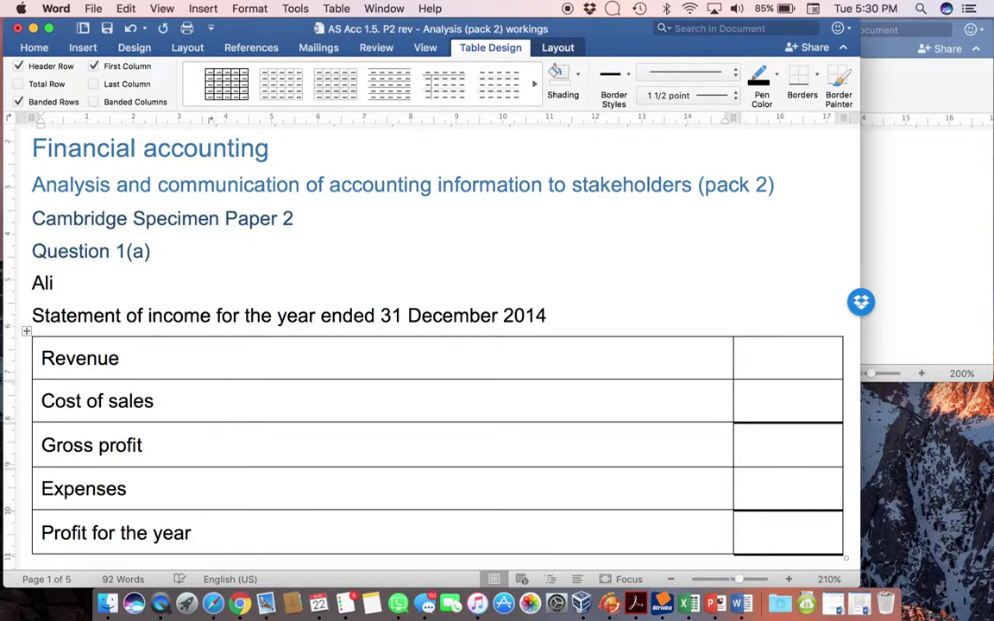
pyautogui.write('545')
pyautogui.press('BackSpace')
pyautogui.write('%')
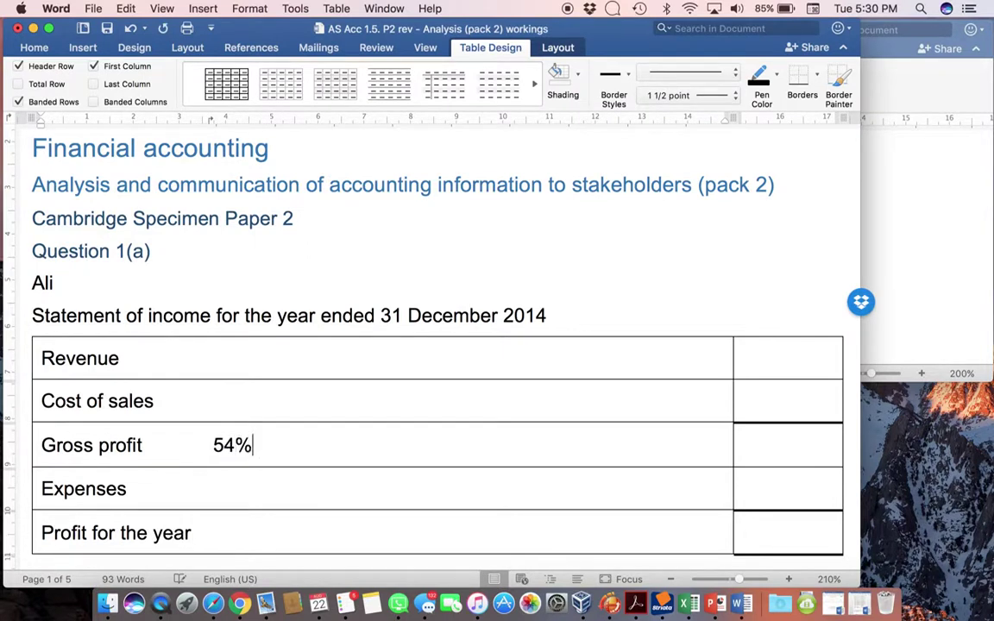
pyautogui.write(' of sales')
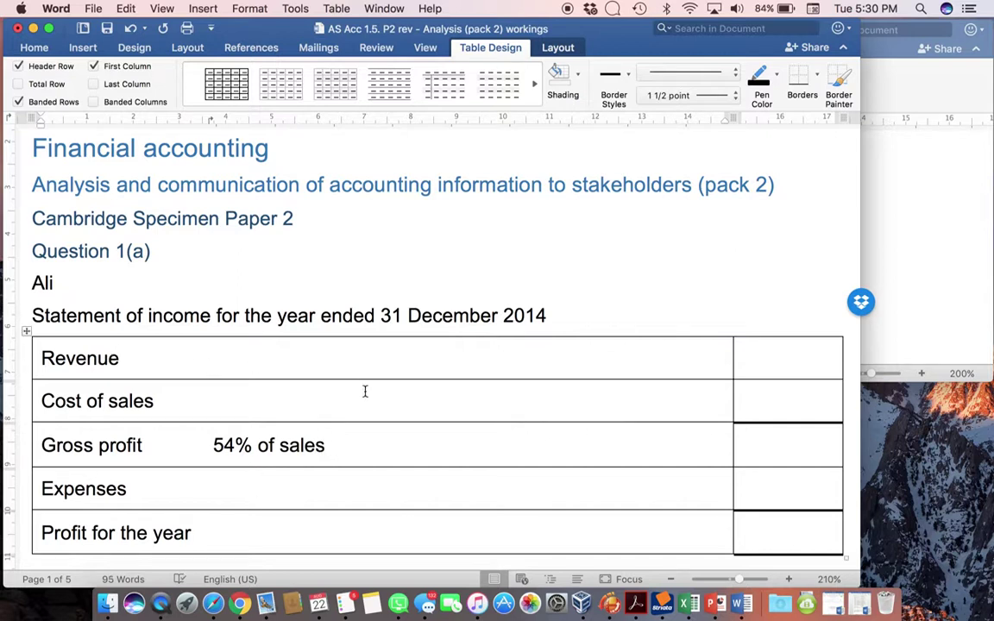
# - Check the profit margin in the question and add "18% of sales" after Profit for the year in the income statement
pyautogui.click(952, 249)
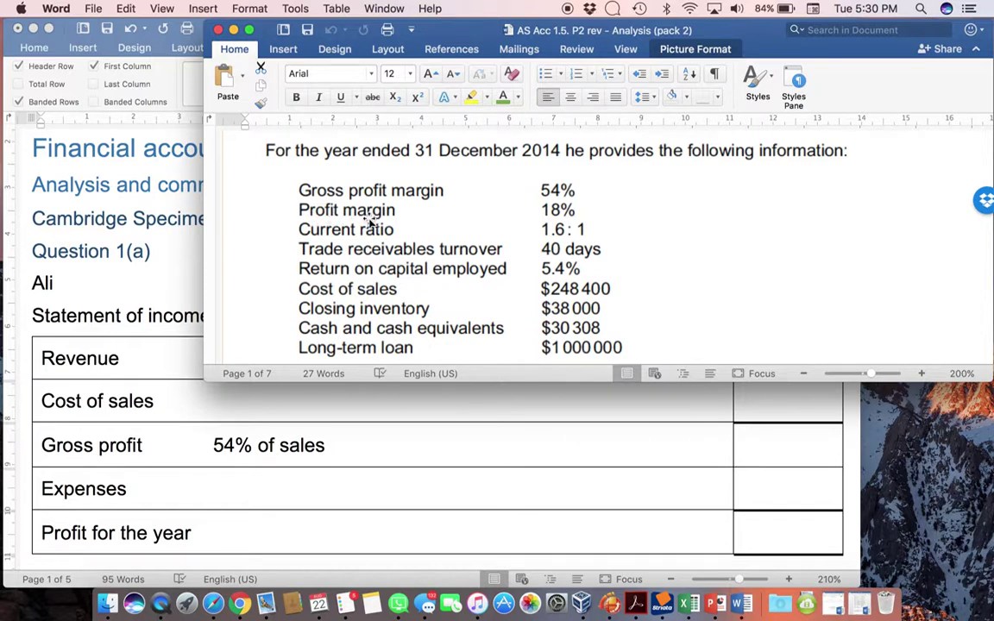
pyautogui.click(532, 563)
pyautogui.scroll(-3, 539, 505)
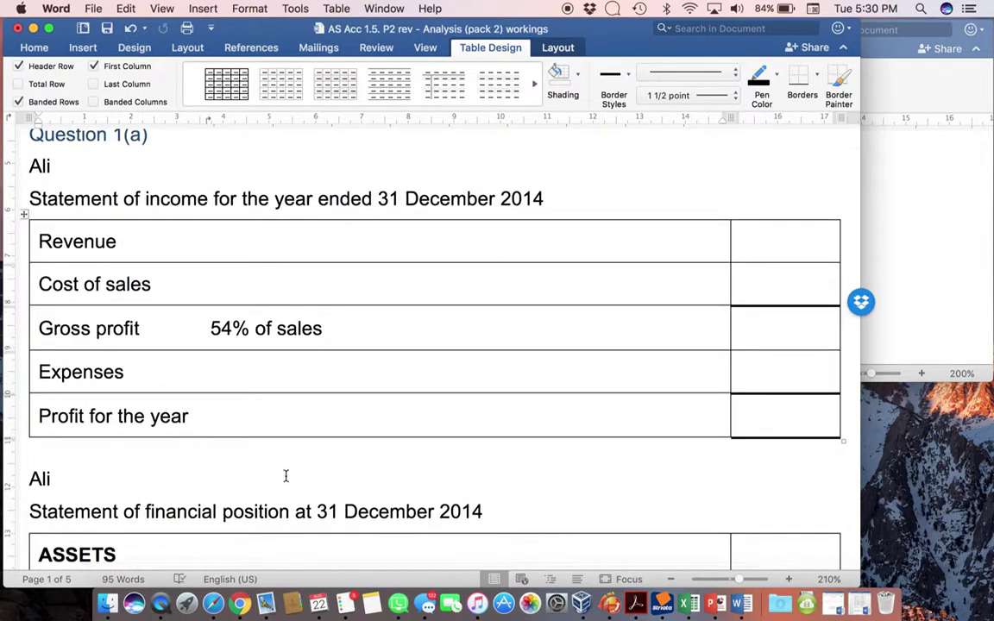
pyautogui.scroll(1, 263, 412)
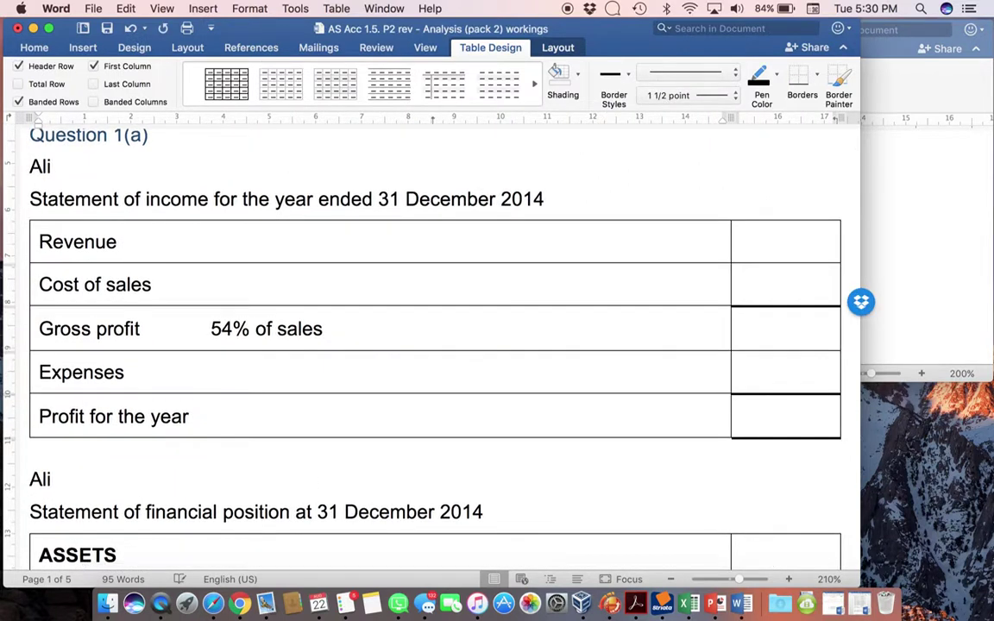
pyautogui.write('18% of ')
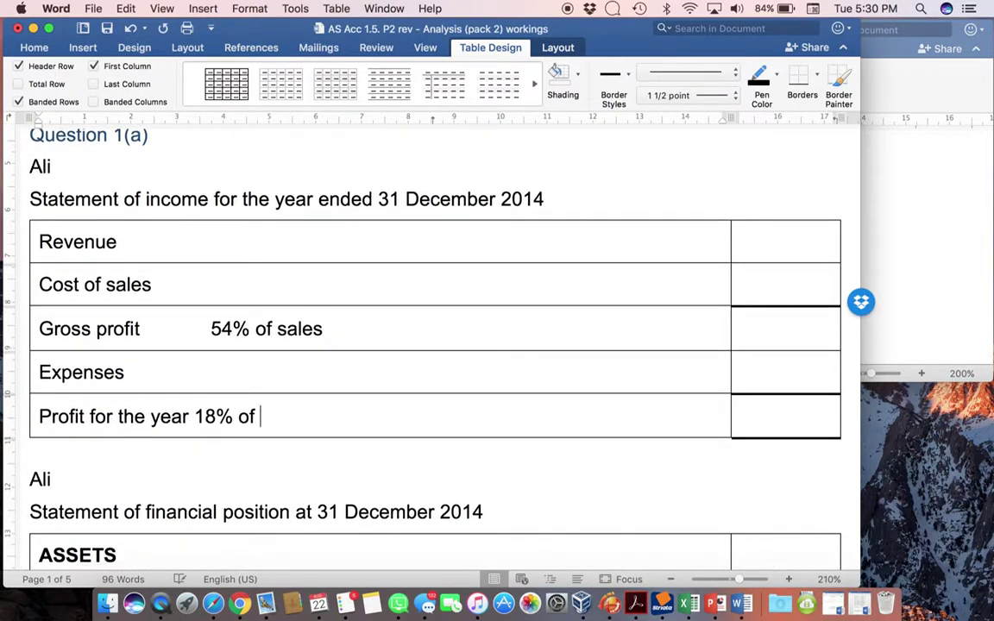
pyautogui.write('sales')
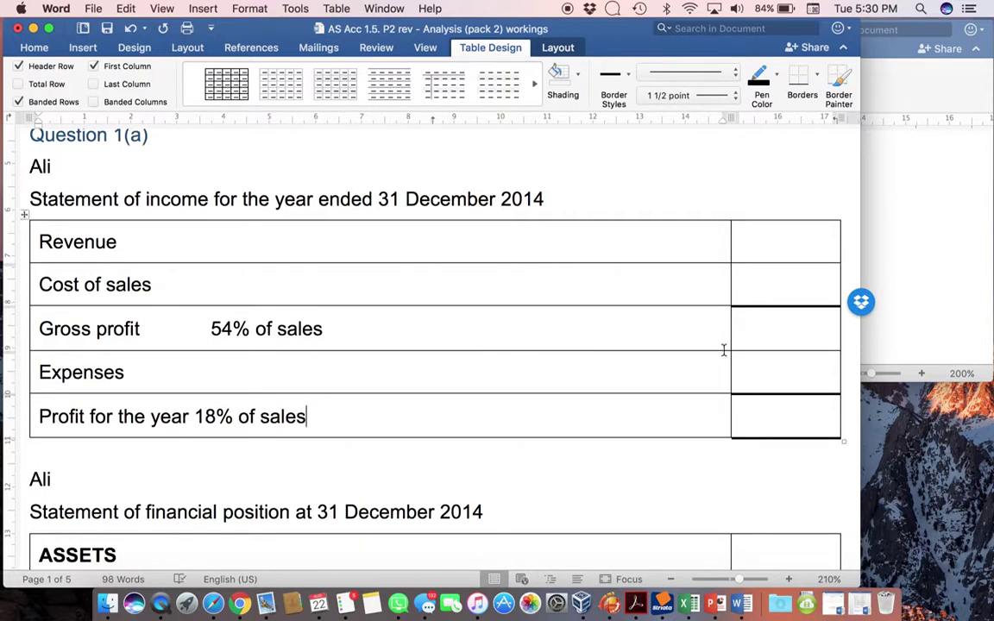
# - Check the current ratio in the question document and add "1,6 x CL" after Current assets in the statement of financial position
pyautogui.click(862, 282)
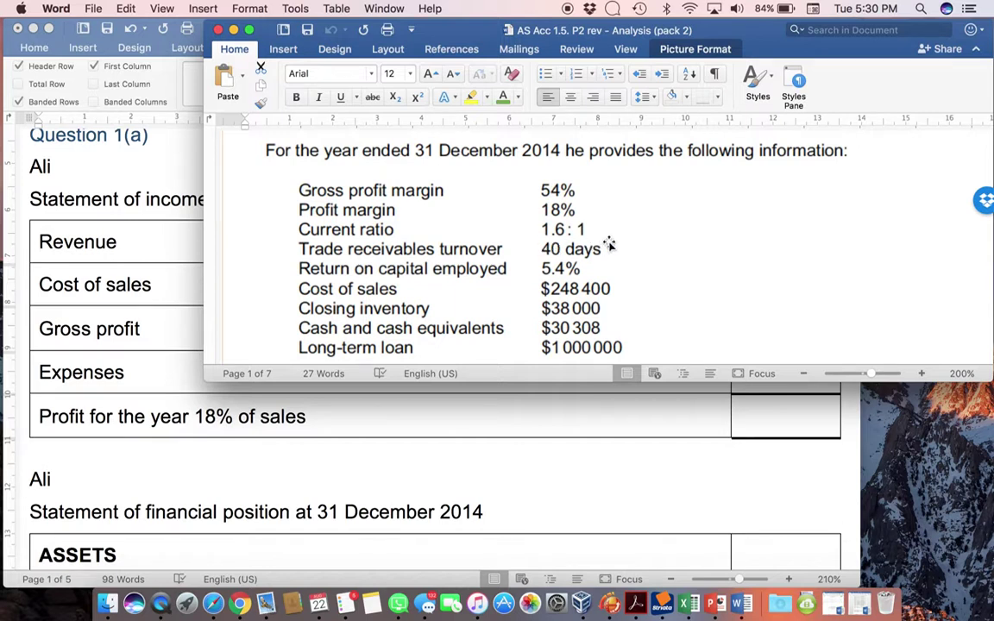
pyautogui.click(556, 485)
pyautogui.scroll(-6, 556, 485)
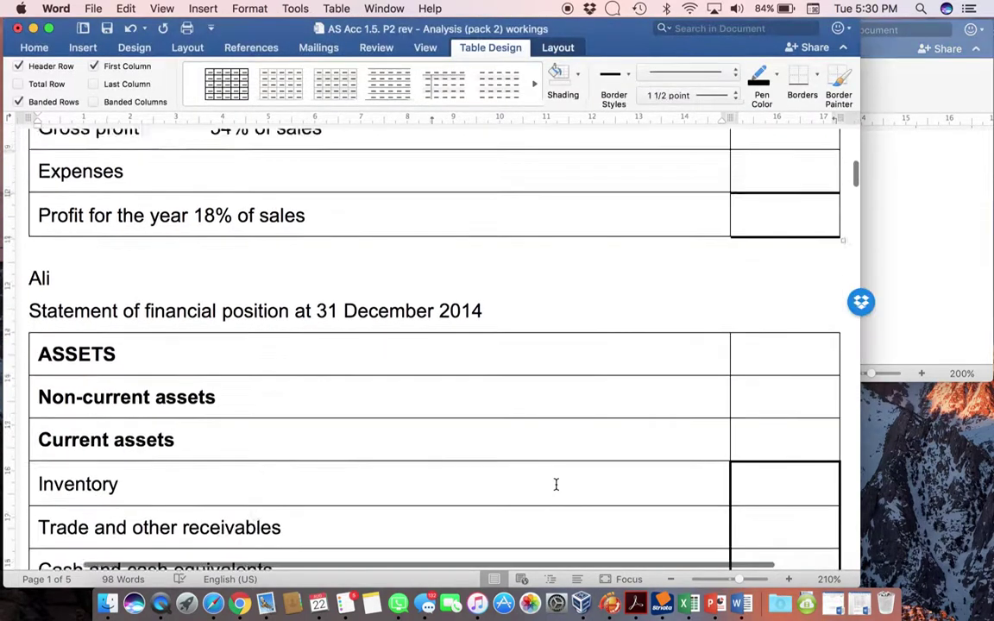
pyautogui.click(315, 363)
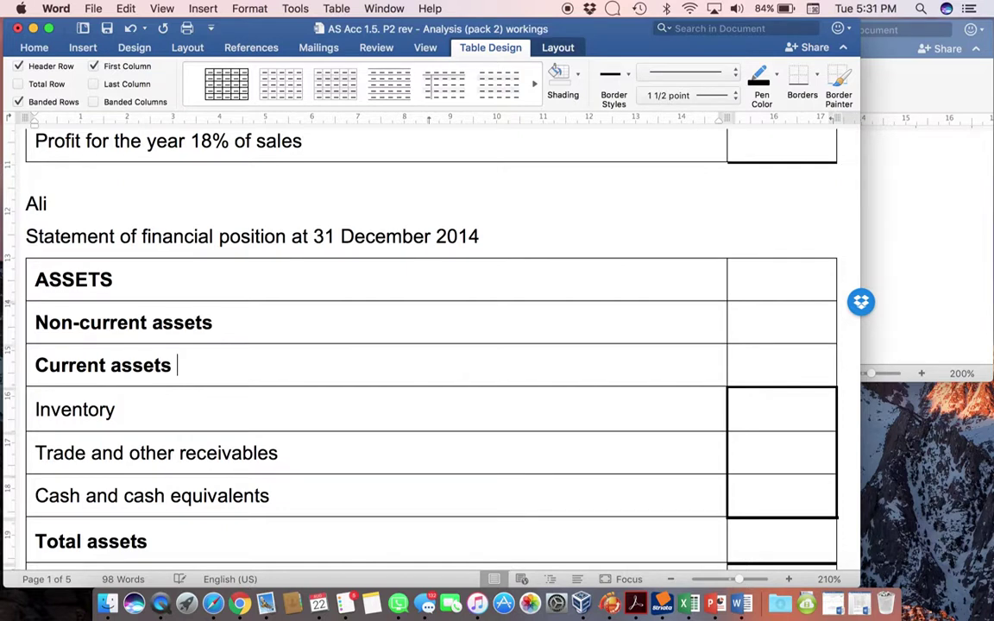
pyautogui.write('1,6 x CL')
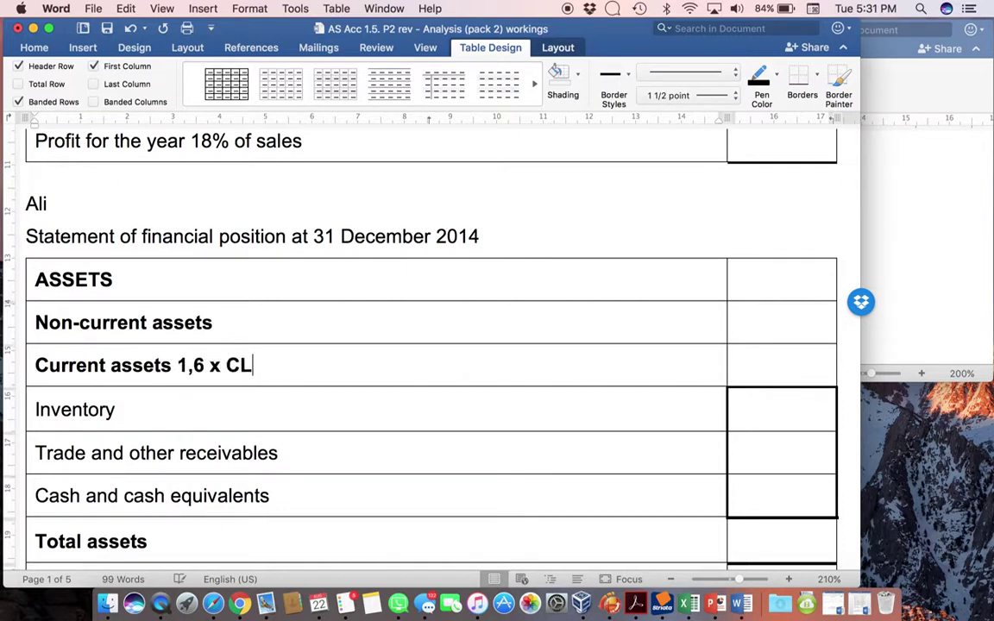
# - Remove the bold formatting from the "1,6 x CL" note beside Current assets
pyautogui.click(178, 365)
pyautogui.moveTo(178, 365); pyautogui.dragTo(258, 368)
pyautogui.press('super+b')
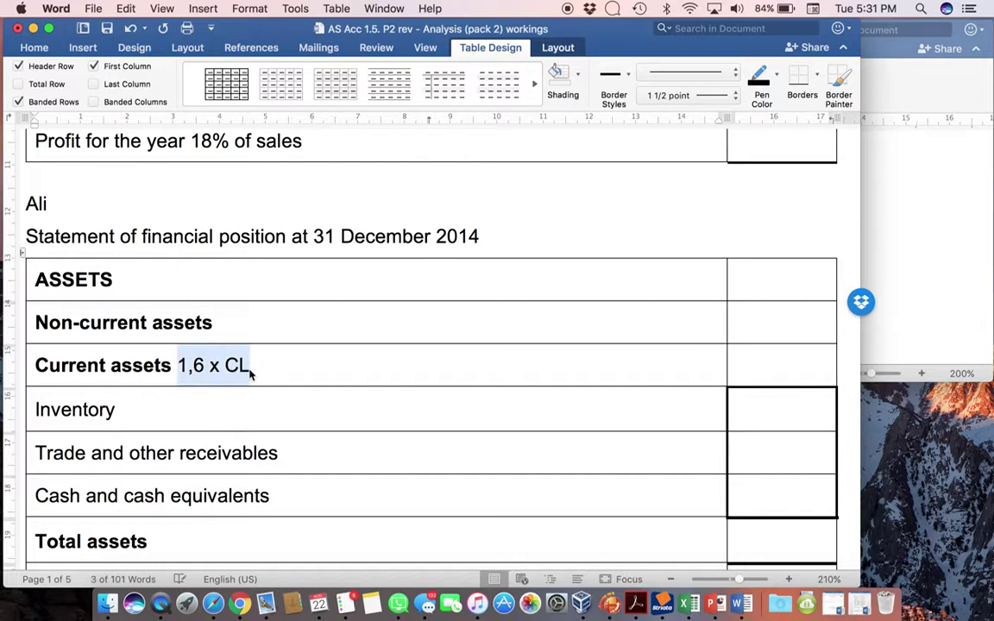
pyautogui.click(252, 367)
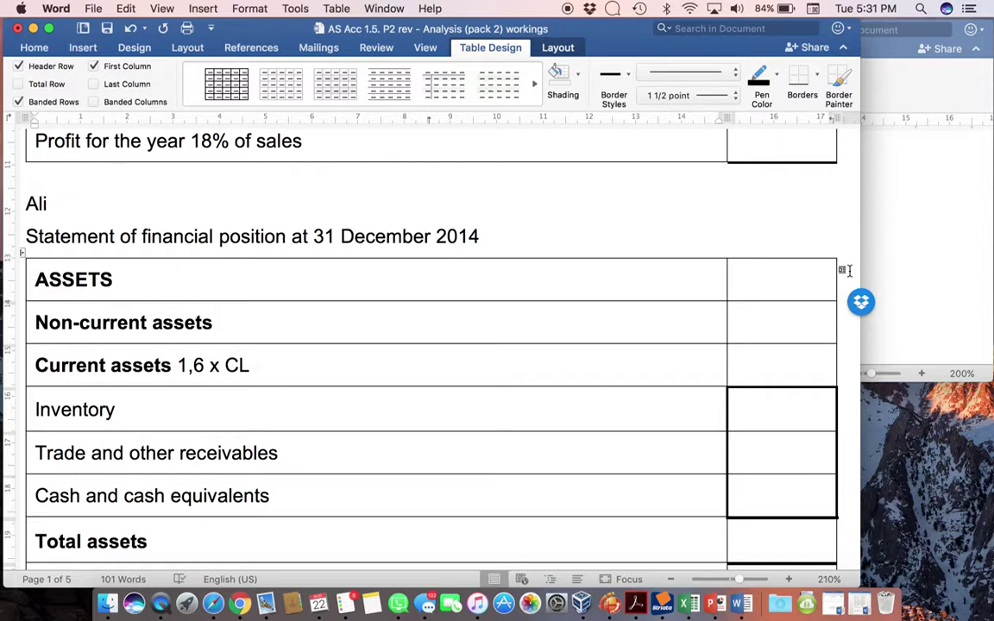
# - Add the note "CA/1,6" in regular weight after Current liabilities in the statement of financial position
pyautogui.scroll(-5, 616, 352)
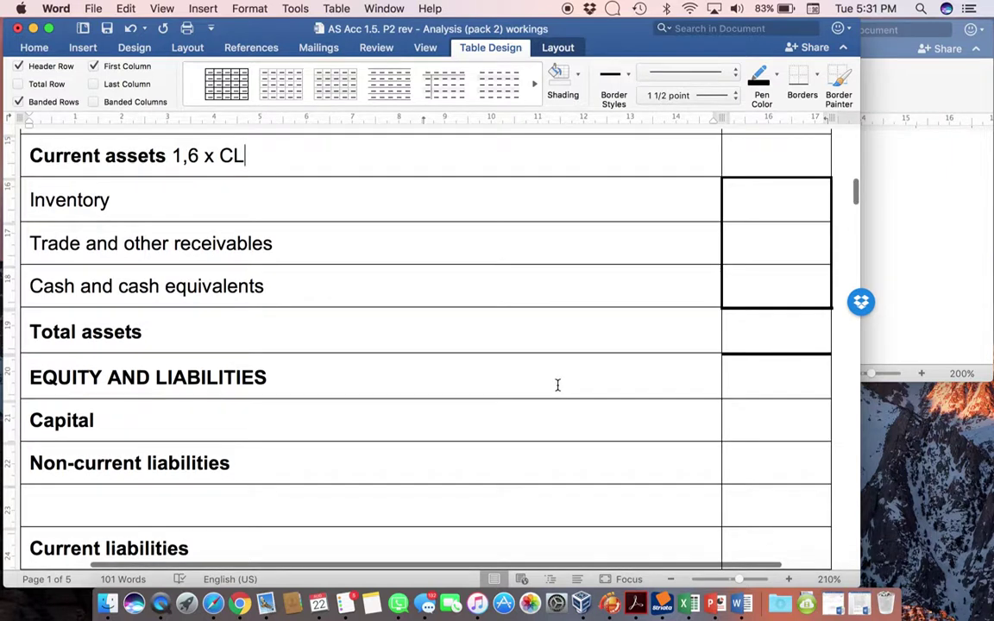
pyautogui.scroll(-1, 437, 463)
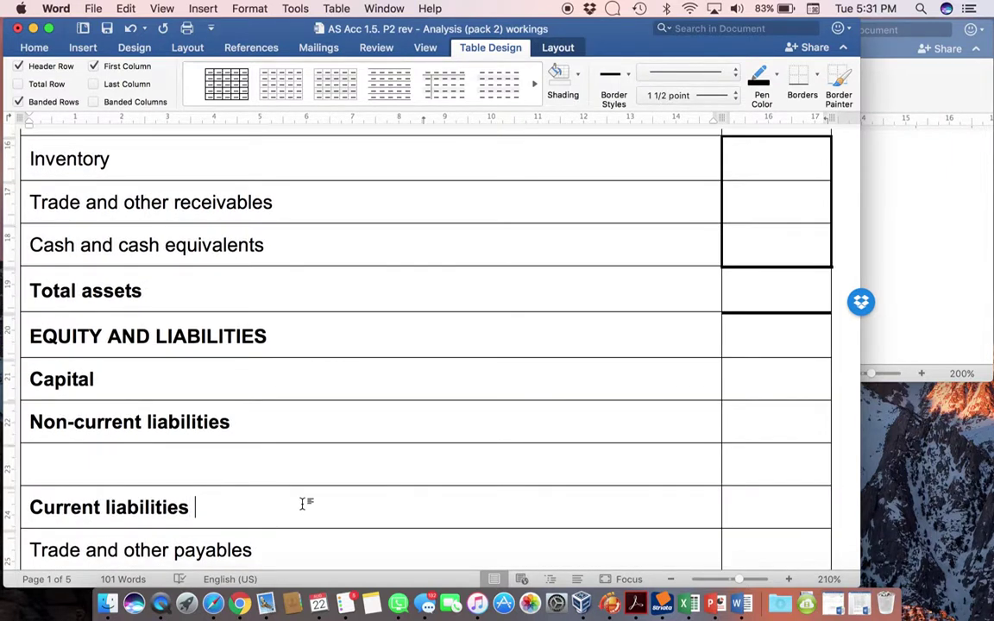
pyautogui.write('CA/1,6')
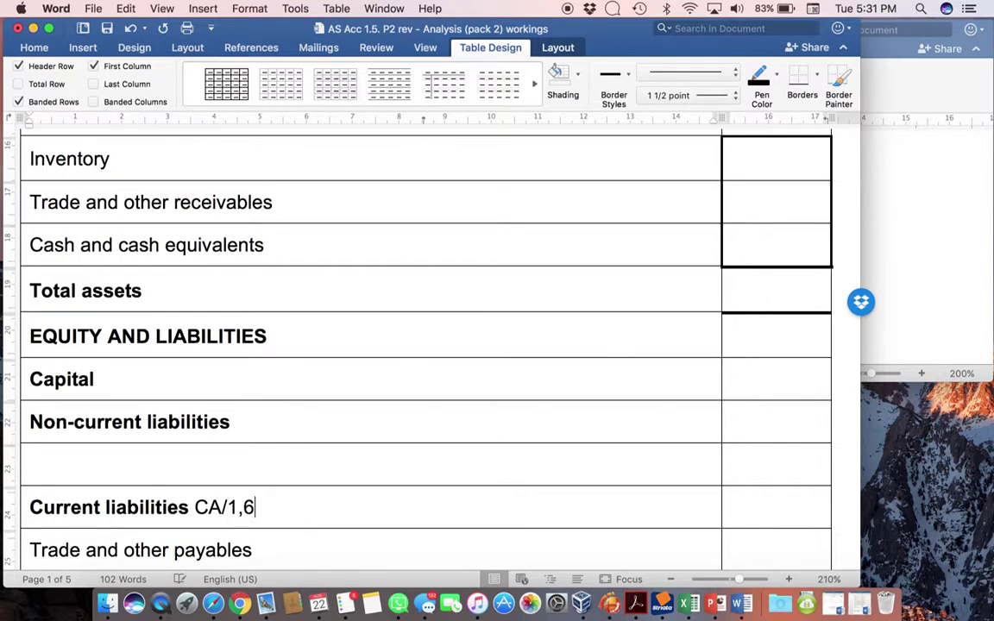
pyautogui.scroll(5, 524, 277)
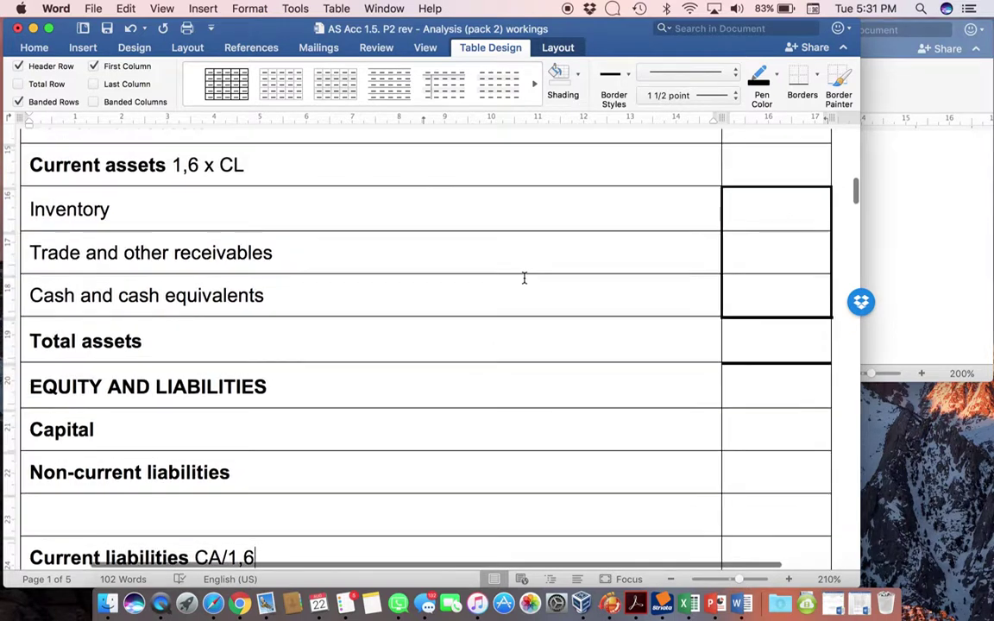
pyautogui.scroll(-5, 523, 277)
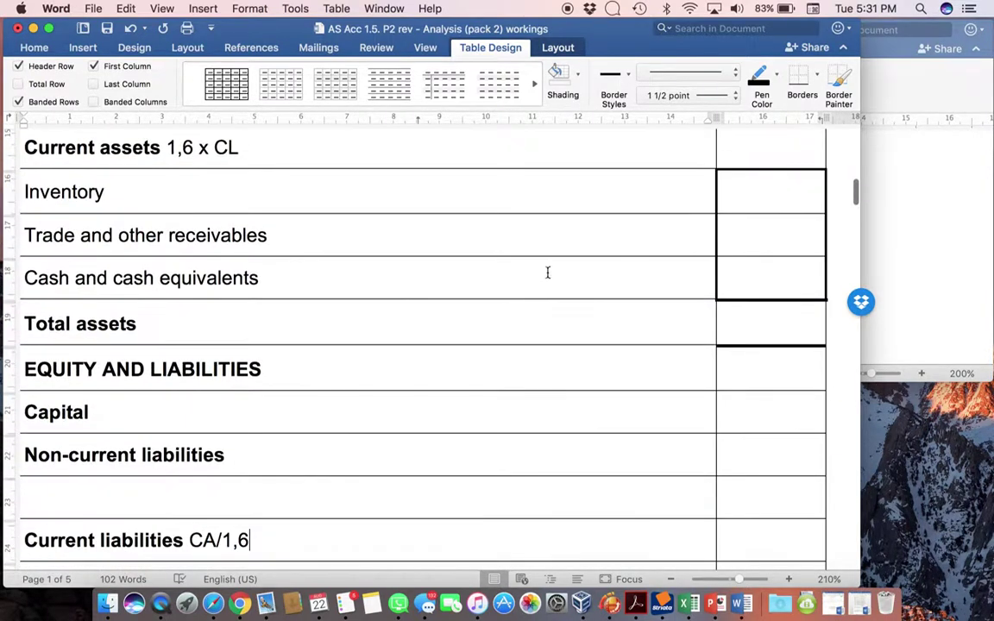
# - Check the trade receivables turnover in the question and write underlined "Trade receivables" over "sales" on the page below the statement
pyautogui.click(968, 226)
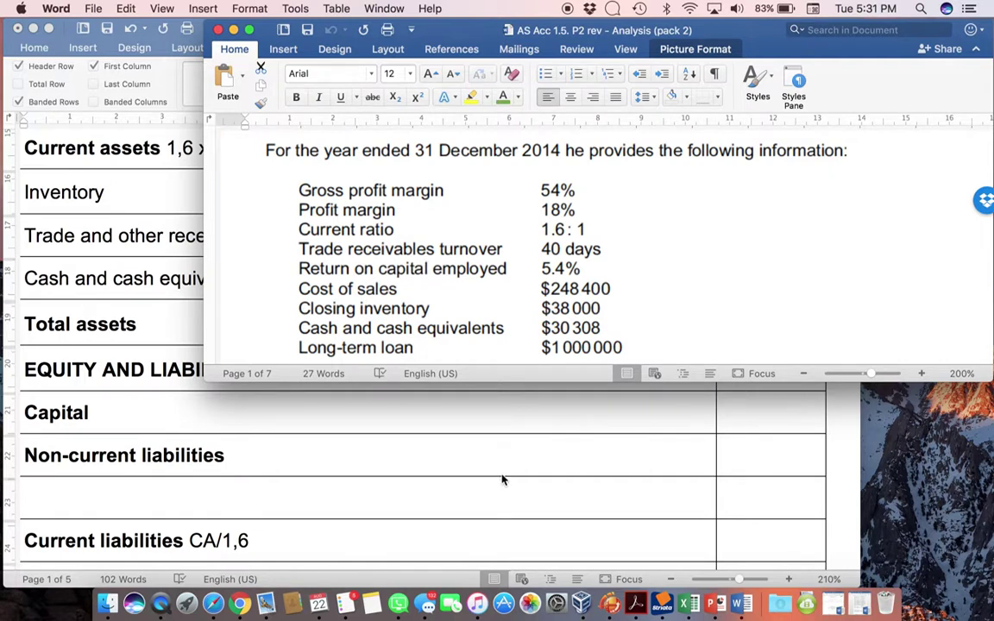
pyautogui.scroll(-5, 504, 463)
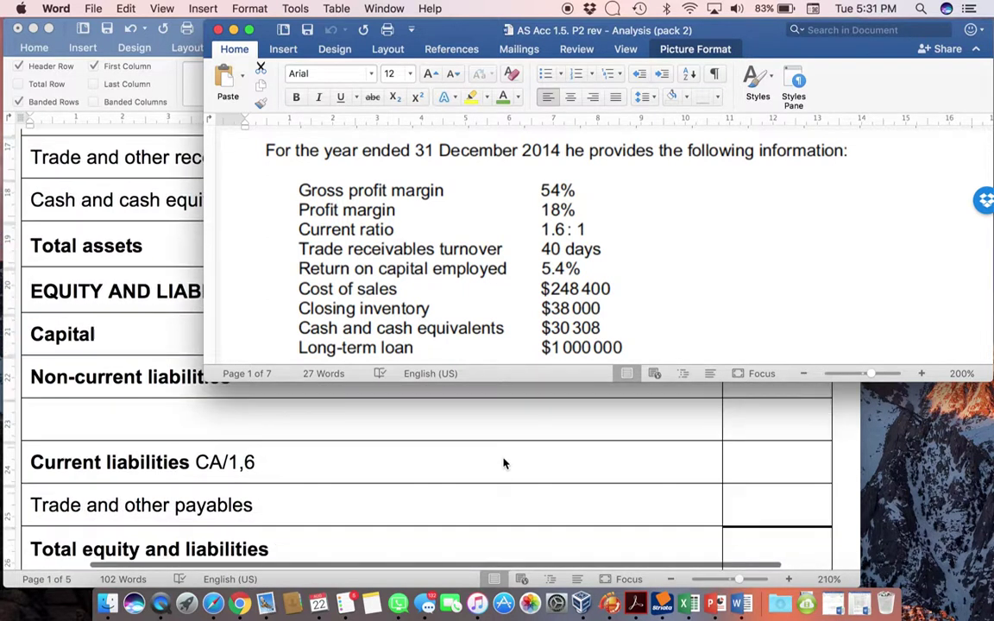
pyautogui.scroll(-4, 503, 464)
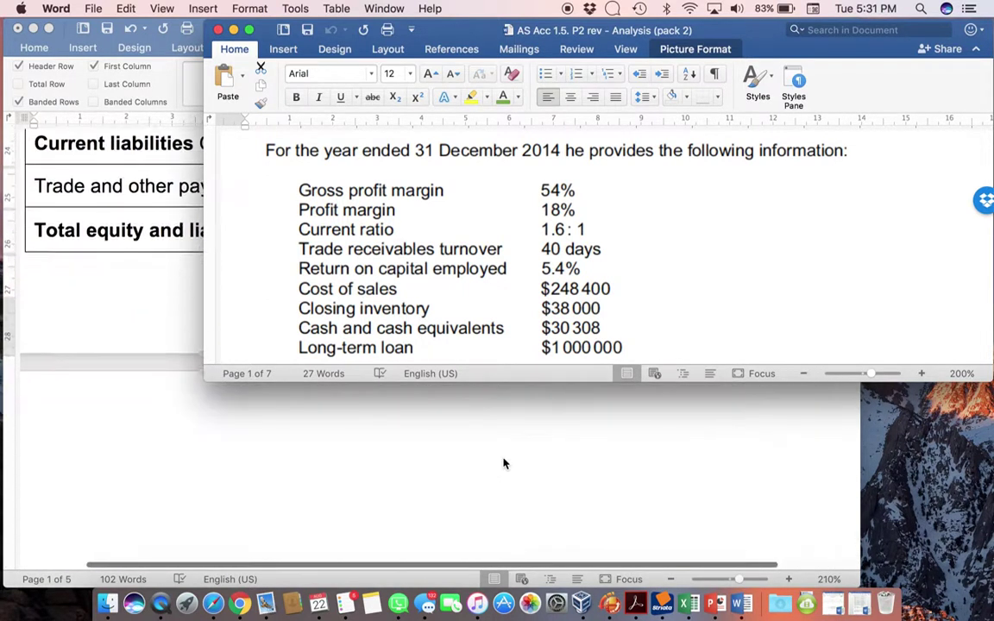
pyautogui.click(195, 475)
pyautogui.click(195, 474)
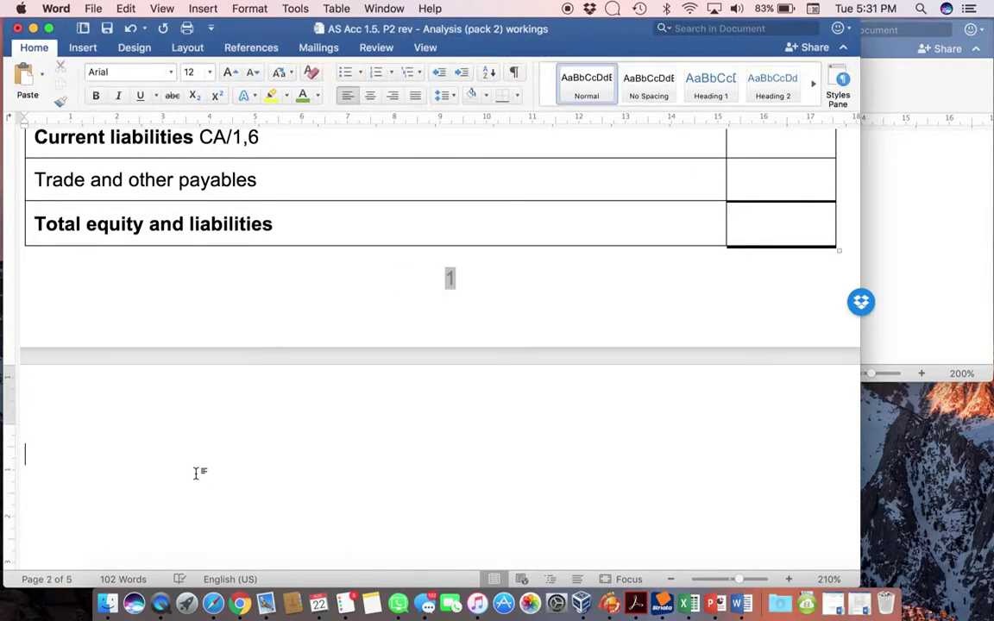
pyautogui.press('super+u')
pyautogui.write('Trade r')
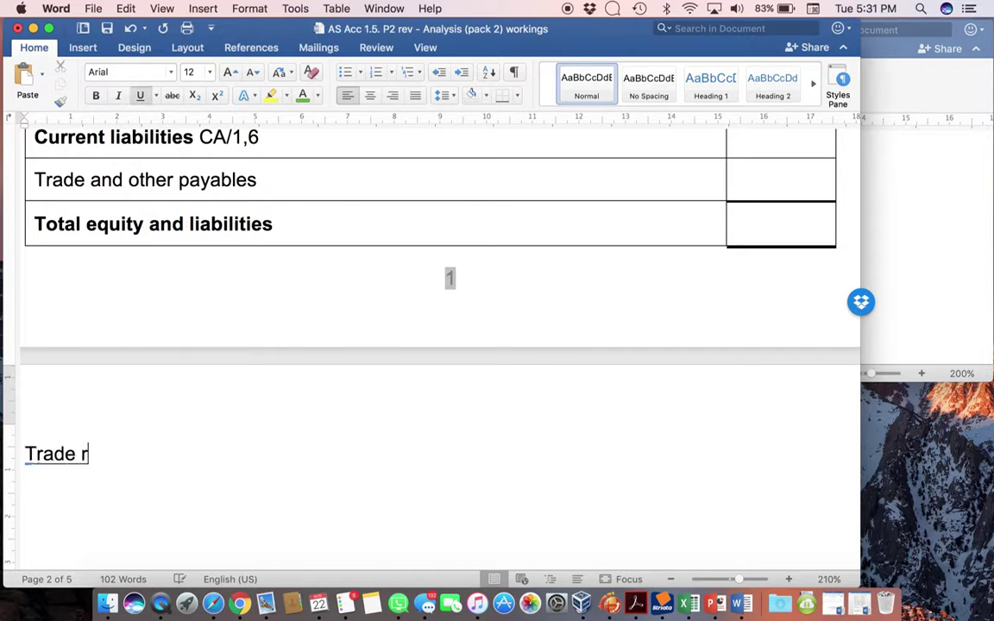
pyautogui.write('eceiva')
pyautogui.press('BackSpace')
pyautogui.write('va')
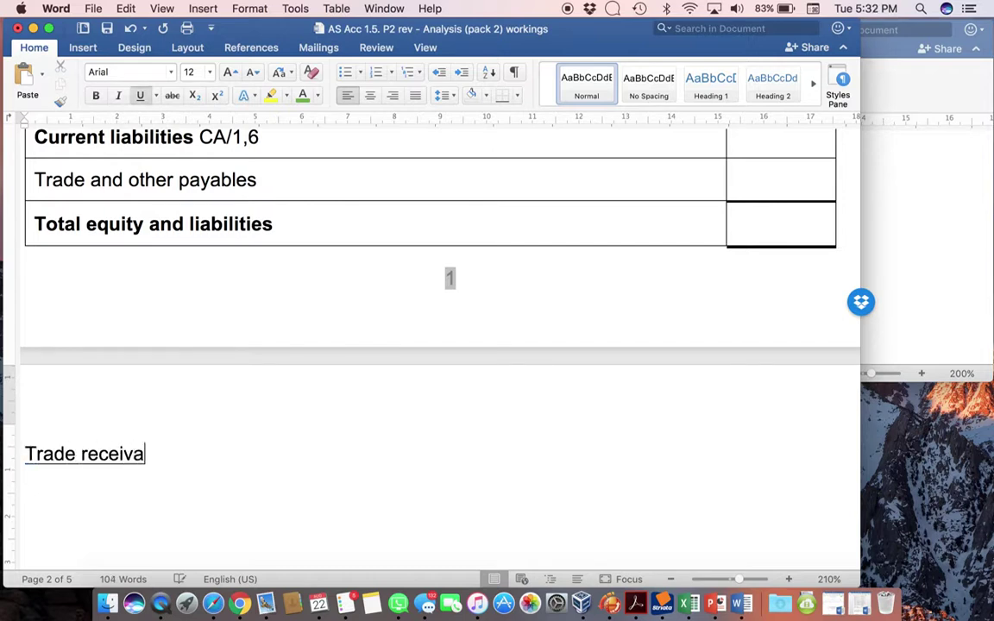
pyautogui.write('bles')
pyautogui.press('super+u')
pyautogui.press('Return')
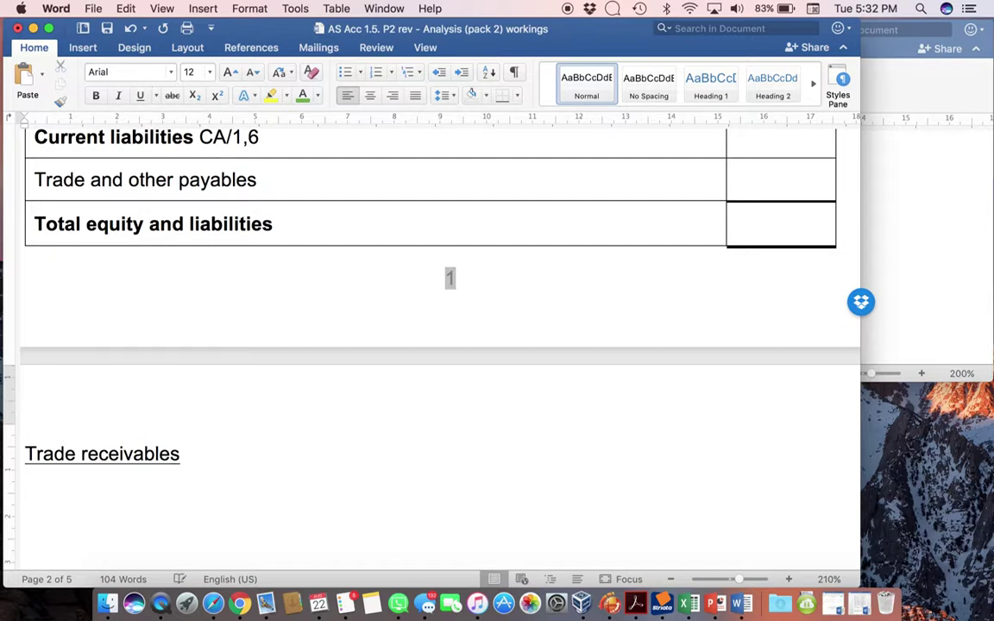
pyautogui.write('sales')
pyautogui.click(249, 464)
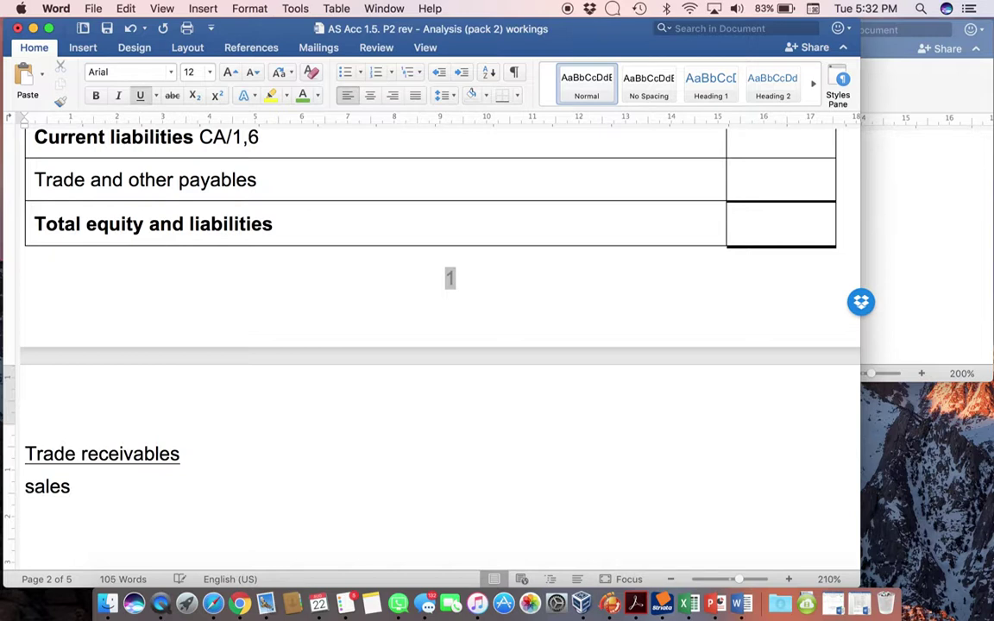
pyautogui.write('x365')
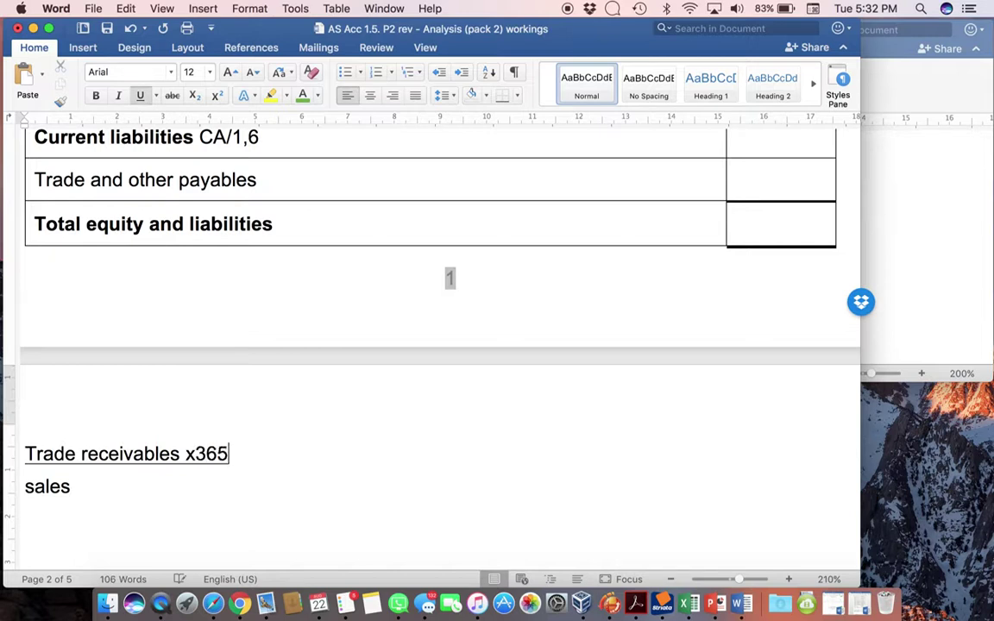
pyautogui.press('BackSpace')
pyautogui.press('BackSpace')
pyautogui.press('BackSpace')
pyautogui.press('BackSpace')
pyautogui.press('BackSpace')
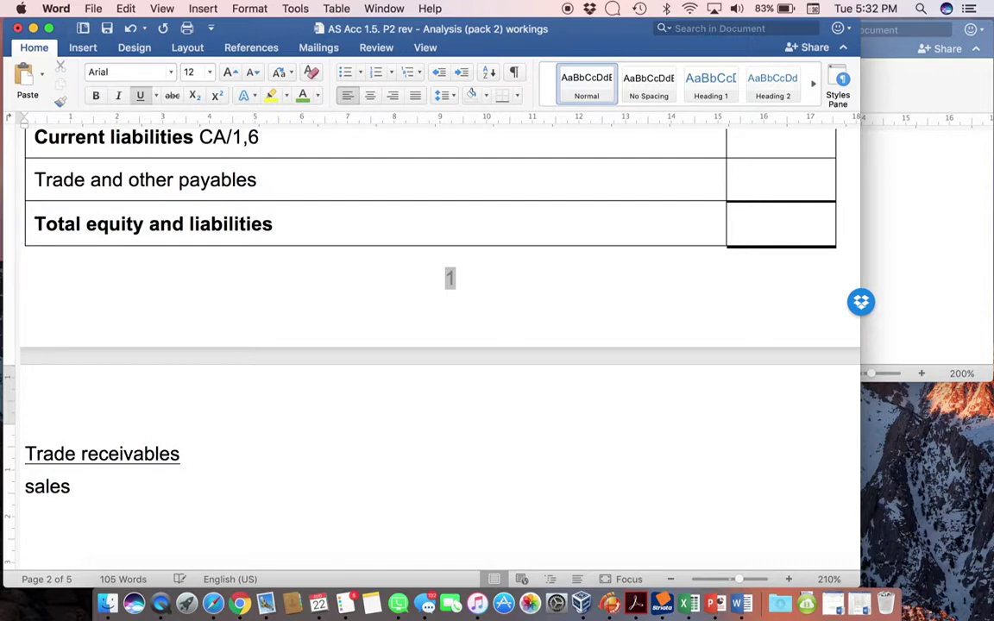
# - Complete the trade receivables formula with "x 365 = 40 days" without underlining
pyautogui.press('super+u')
pyautogui.write('x 365')
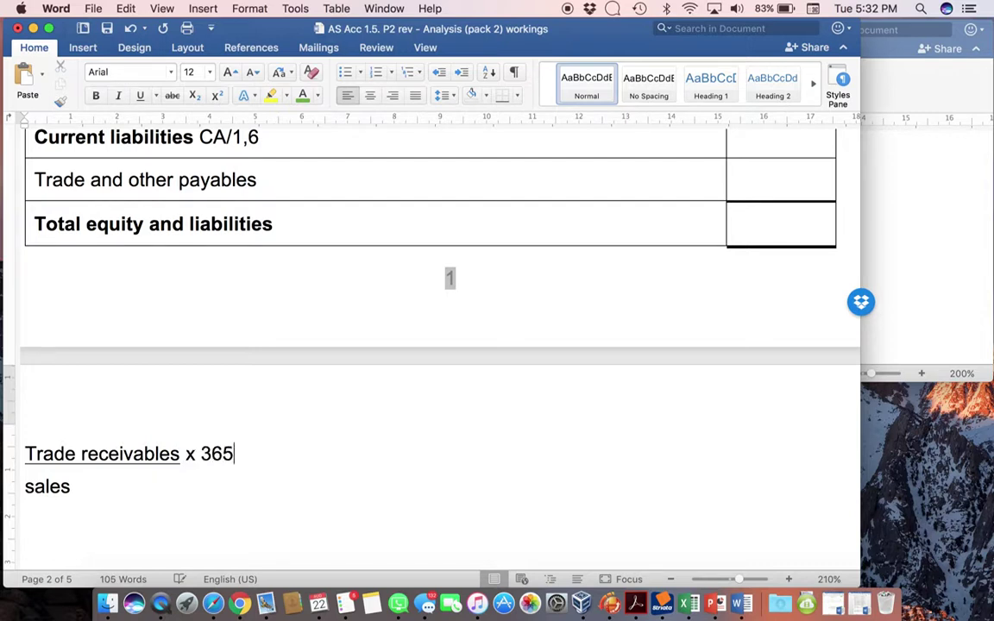
pyautogui.write(' = 40 days')
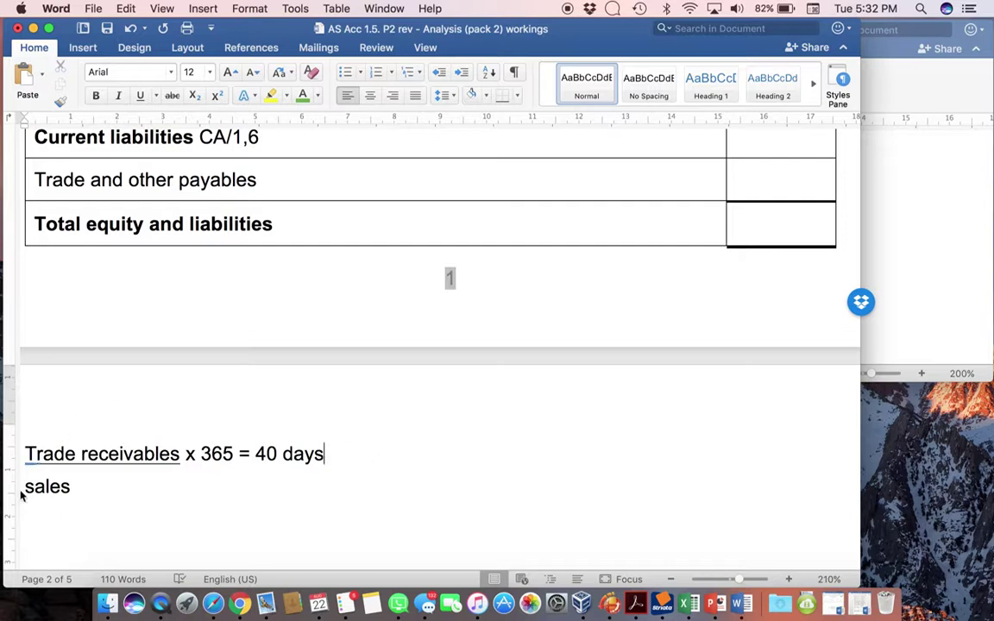
# - Check the return on capital employed in the question and write "Profit" below the trade receivables formula, leaving a blank line between
pyautogui.scroll(5, 397, 429)
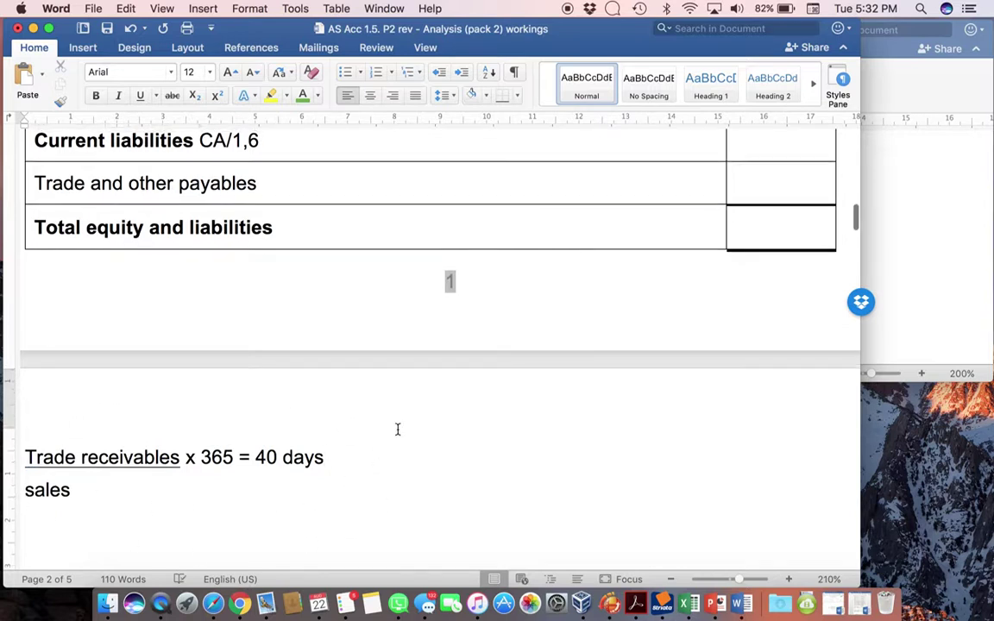
pyautogui.scroll(2, 398, 429)
pyautogui.click(924, 291)
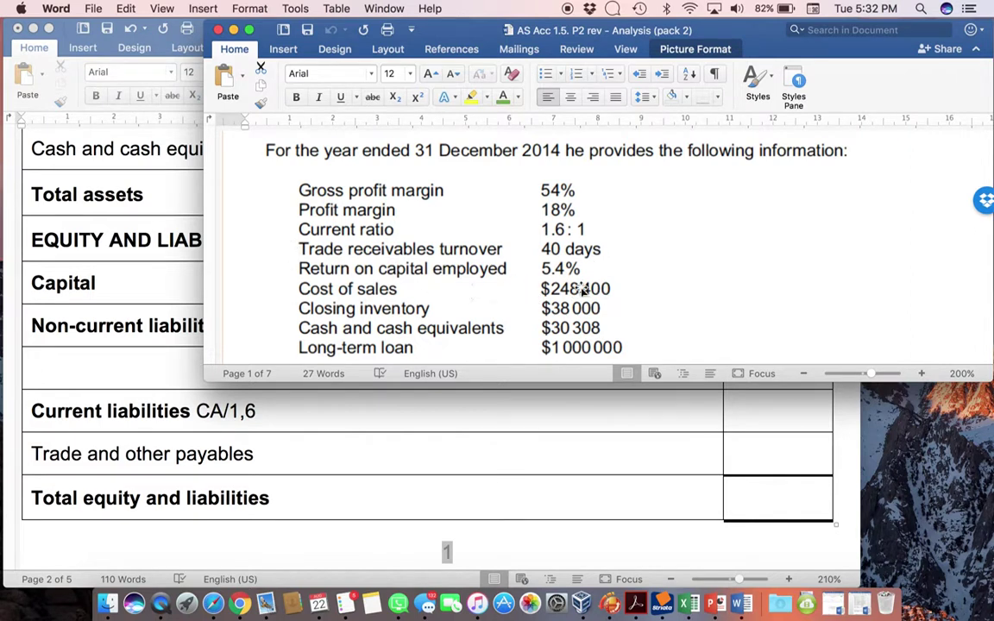
pyautogui.click(546, 492)
pyautogui.scroll(-10, 544, 491)
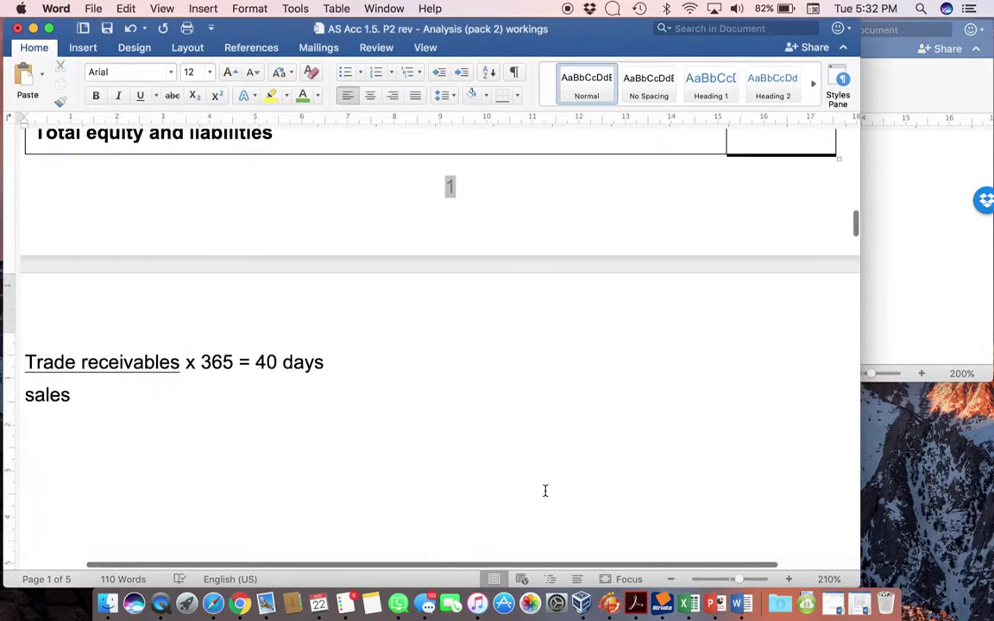
pyautogui.click(120, 248)
pyautogui.press('Return')
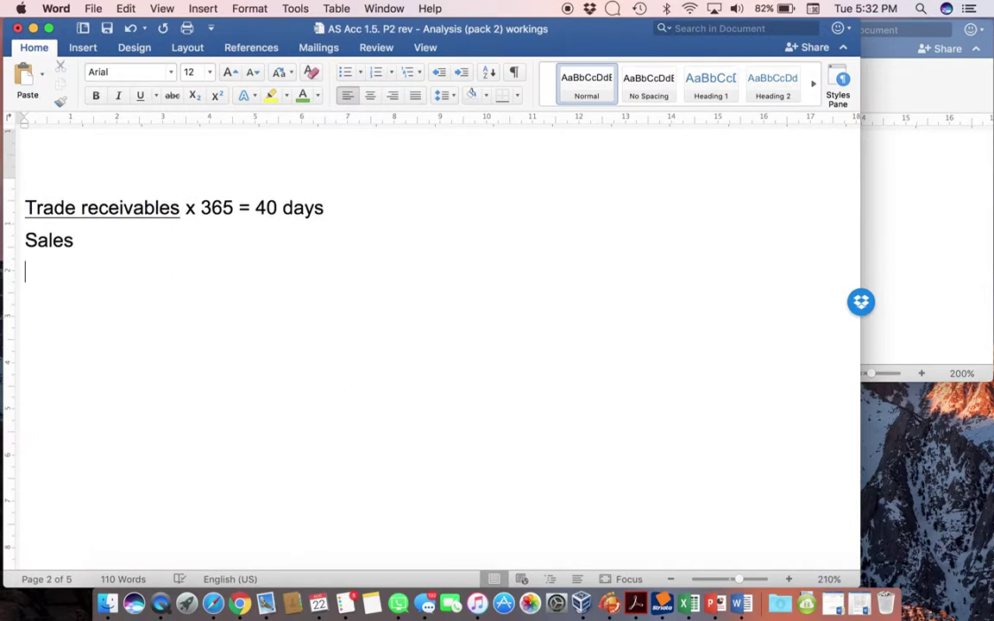
pyautogui.press('Return')
pyautogui.write('Profit')
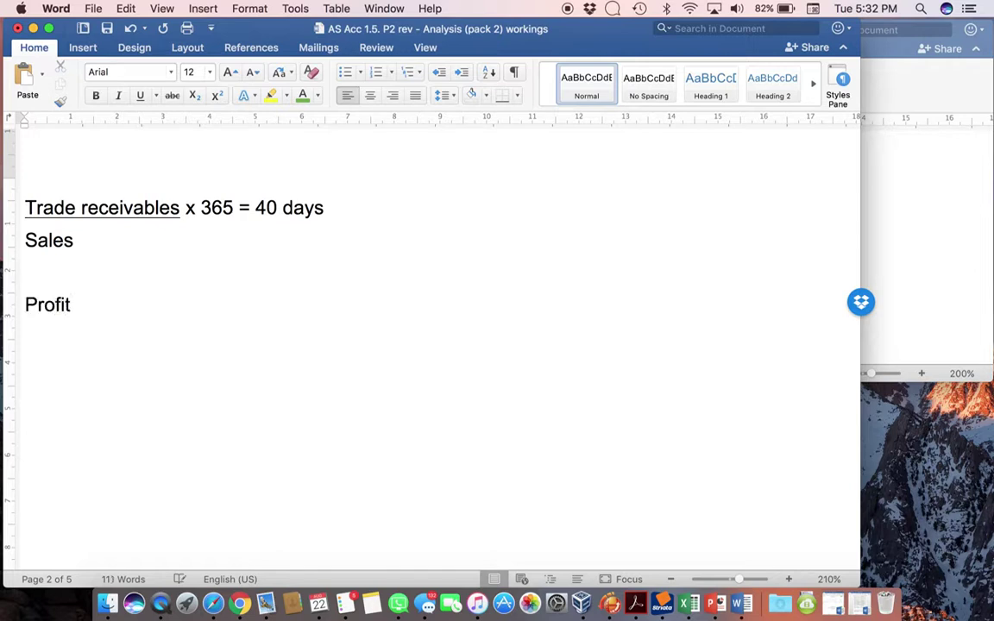
# - Underline "Profit" as the numerator and write "OE + NCL" on the line beneath it
pyautogui.hotkey('shift', 'Left')
pyautogui.hotkey('shift', 'Left')
pyautogui.hotkey('shift', 'Left')
pyautogui.hotkey('shift', 'Left')
pyautogui.hotkey('shift', 'Left')
pyautogui.hotkey('shift', 'Left')
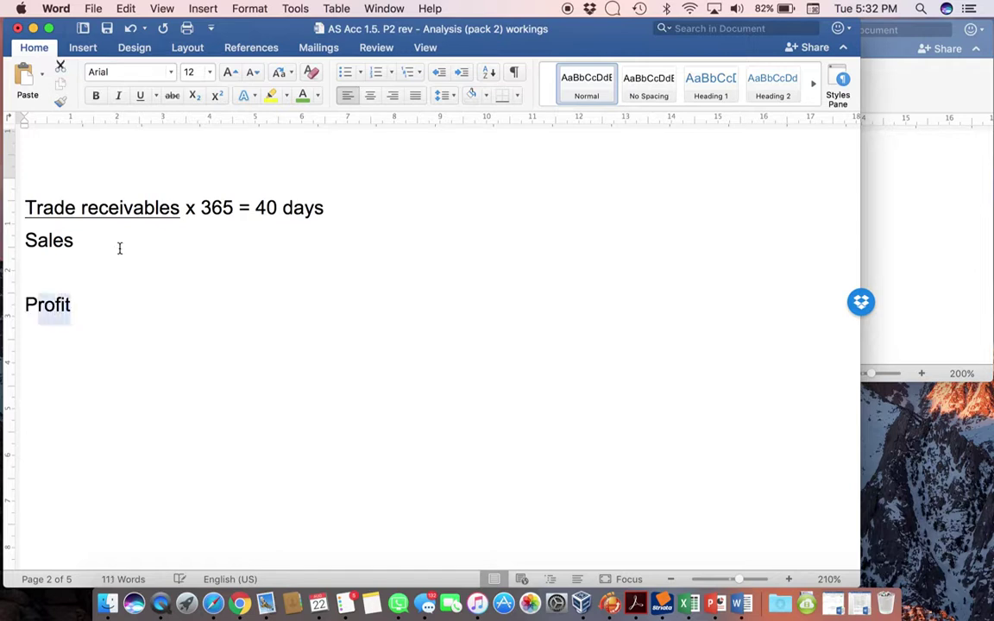
pyautogui.press('super+u')
pyautogui.press('Right')
pyautogui.press('Return')
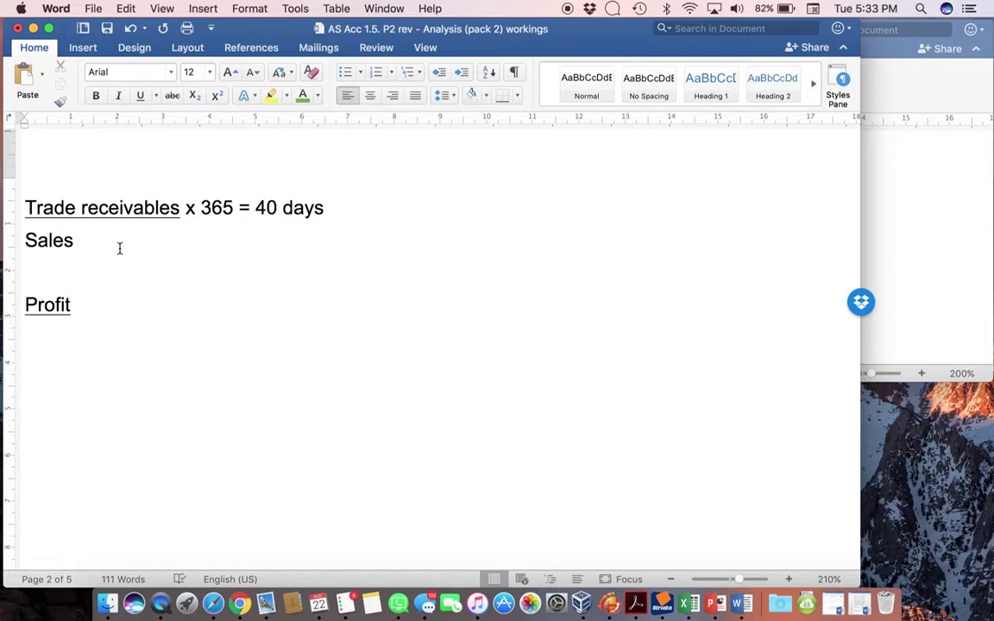
pyautogui.write('OE')
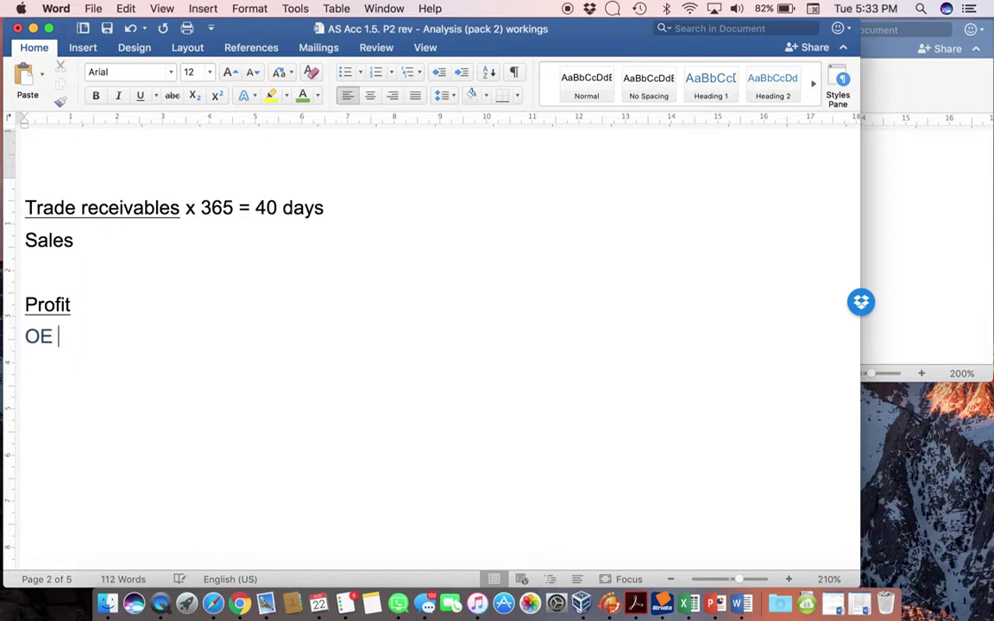
pyautogui.write(' + NCL')
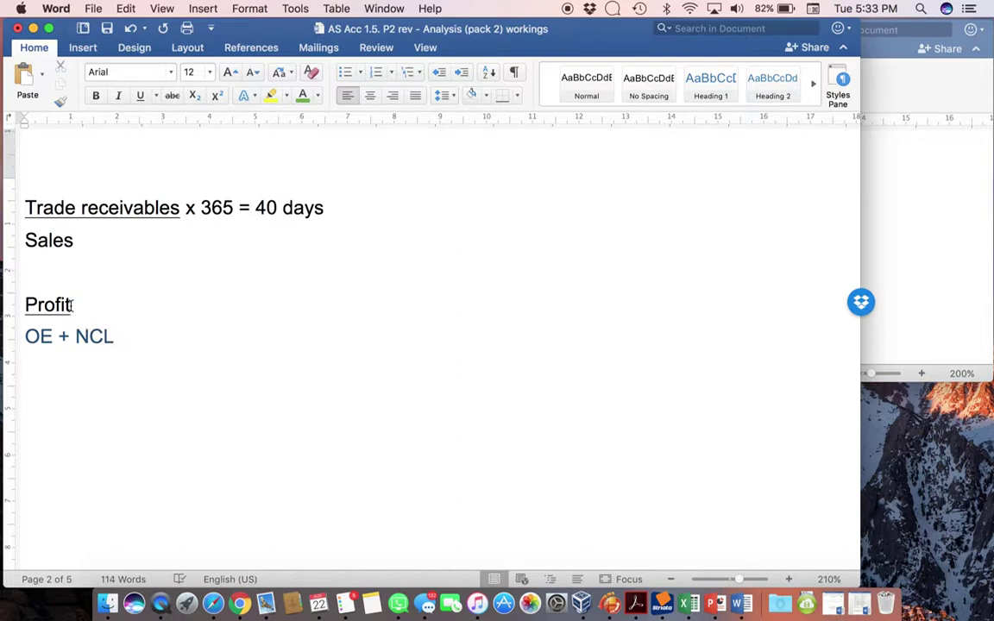
# - Add "= 5,4%" without underlining beside Profit, separated by a tab, to complete the return on capital employed formula
pyautogui.click(181, 317)
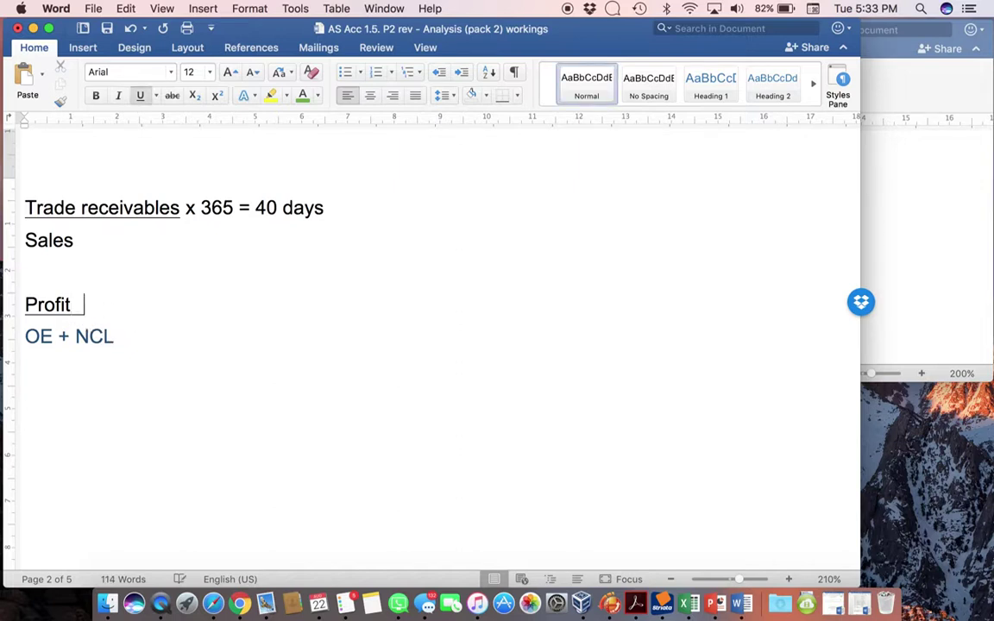
pyautogui.press('super+u')
pyautogui.press('Tab')
pyautogui.write('= ')
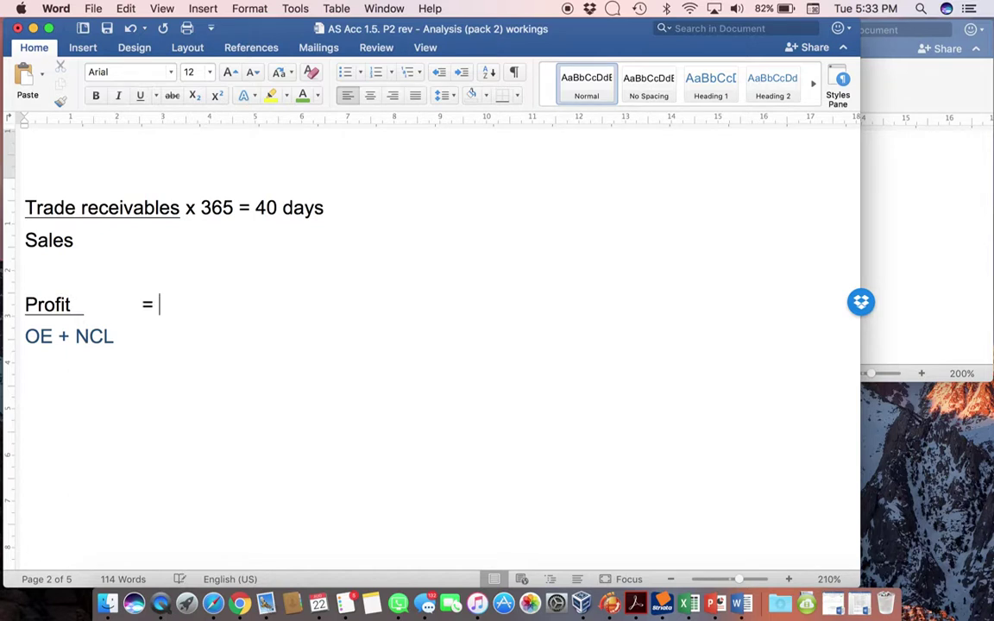
pyautogui.write('5,4%')
pyautogui.scroll(10, 318, 299)
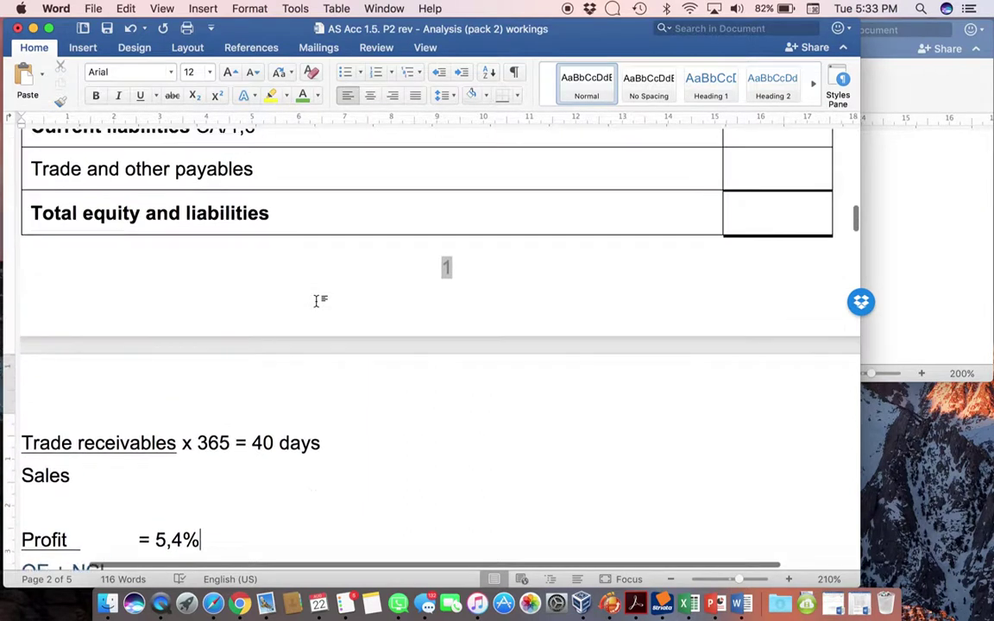
# - Check the cost of sales in the question and enter "(248 800)" as the cost of sales amount in the statement of income
pyautogui.scroll(4, 318, 299)
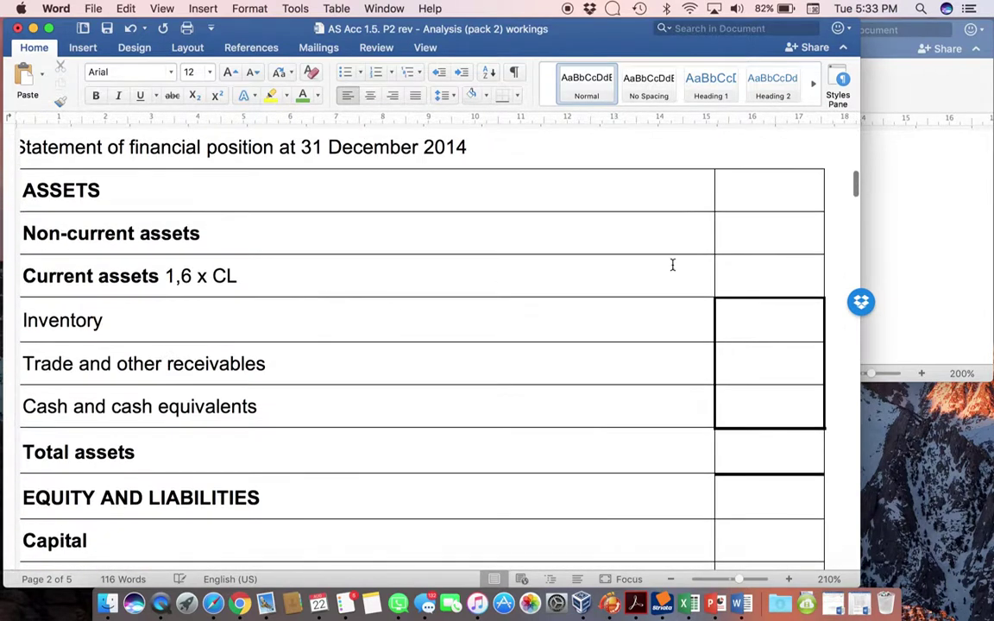
pyautogui.click(935, 288)
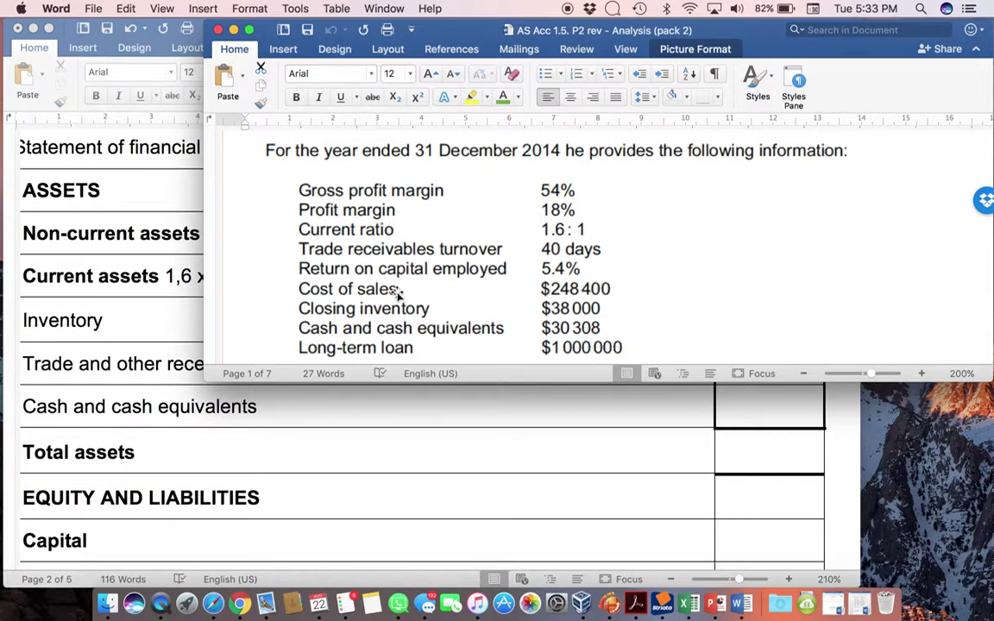
pyautogui.click(533, 467)
pyautogui.scroll(10, 754, 289)
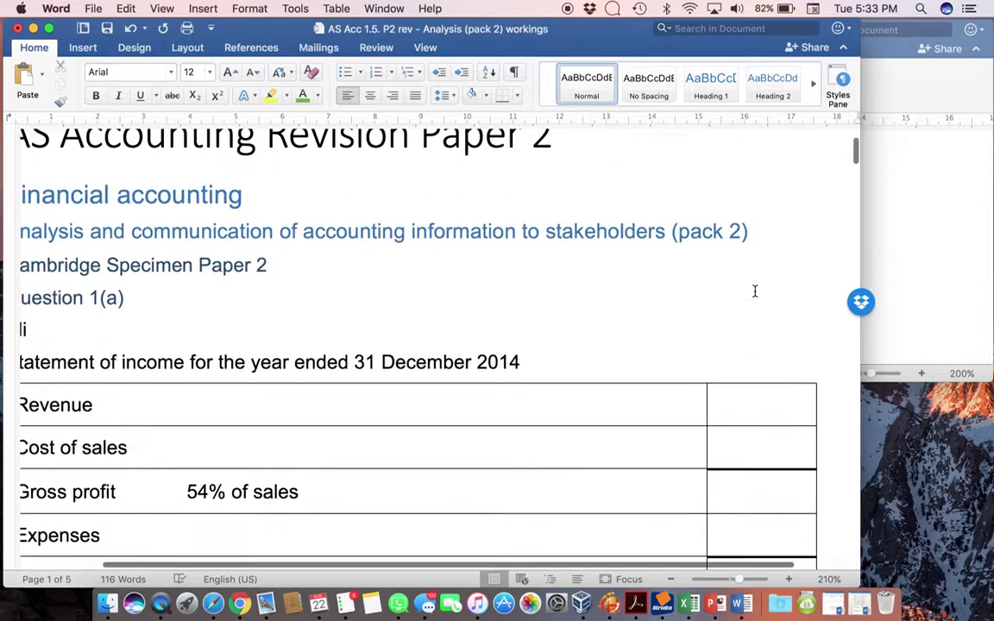
pyautogui.scroll(-2, 754, 291)
pyautogui.click(790, 404)
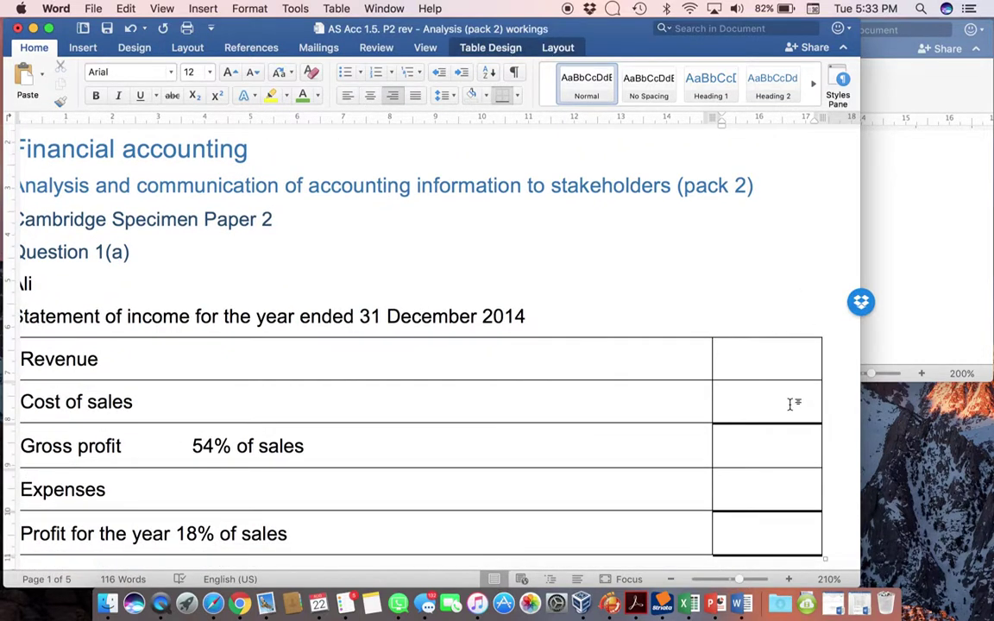
pyautogui.write('(248 800)')
# - Recheck the cost of sales against the question and correct the amount to "(248 400)"
pyautogui.click(903, 332)
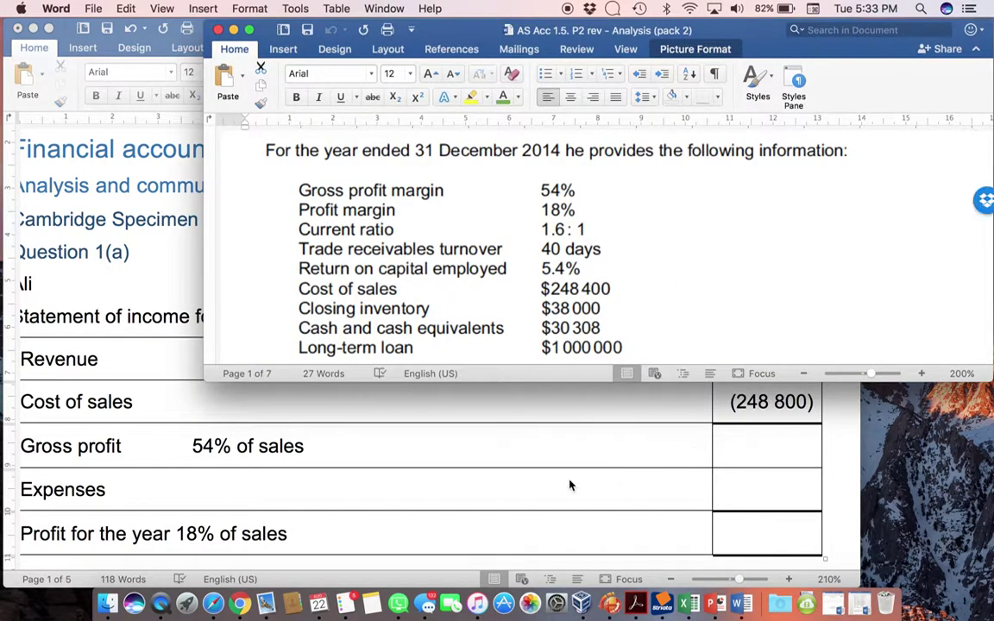
pyautogui.click(569, 486)
pyautogui.click(781, 403)
pyautogui.press('BackSpace')
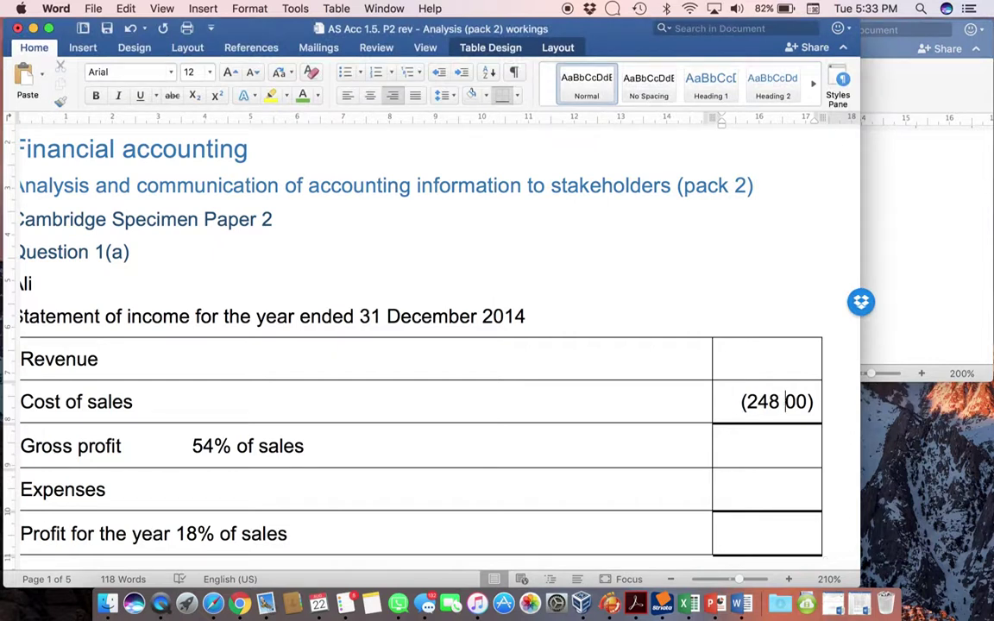
pyautogui.write('4')
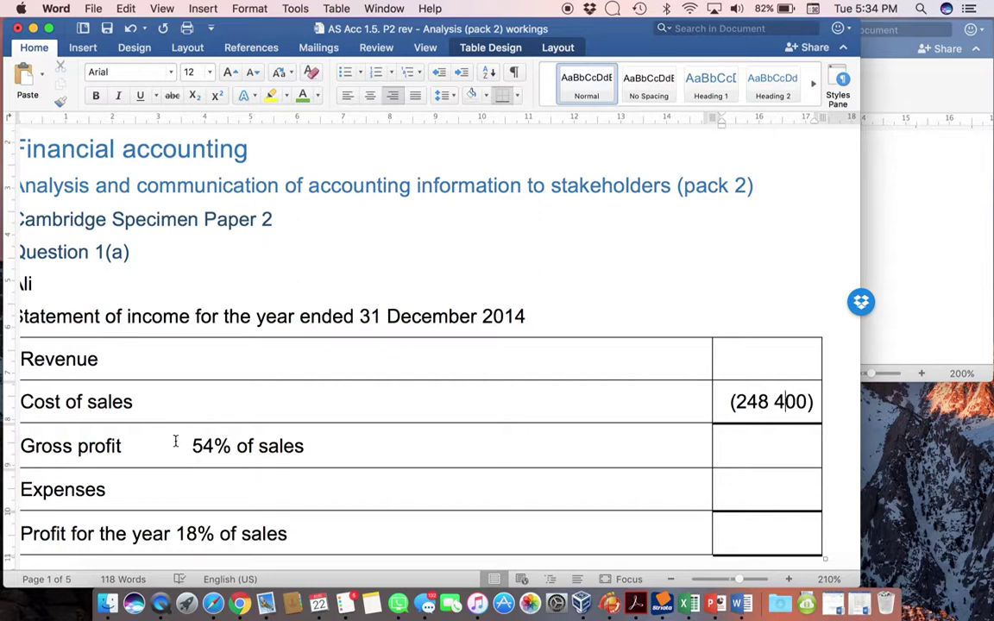
# - Annotate the Cost of sales label with "must be 46% of sales"
pyautogui.click(208, 398)
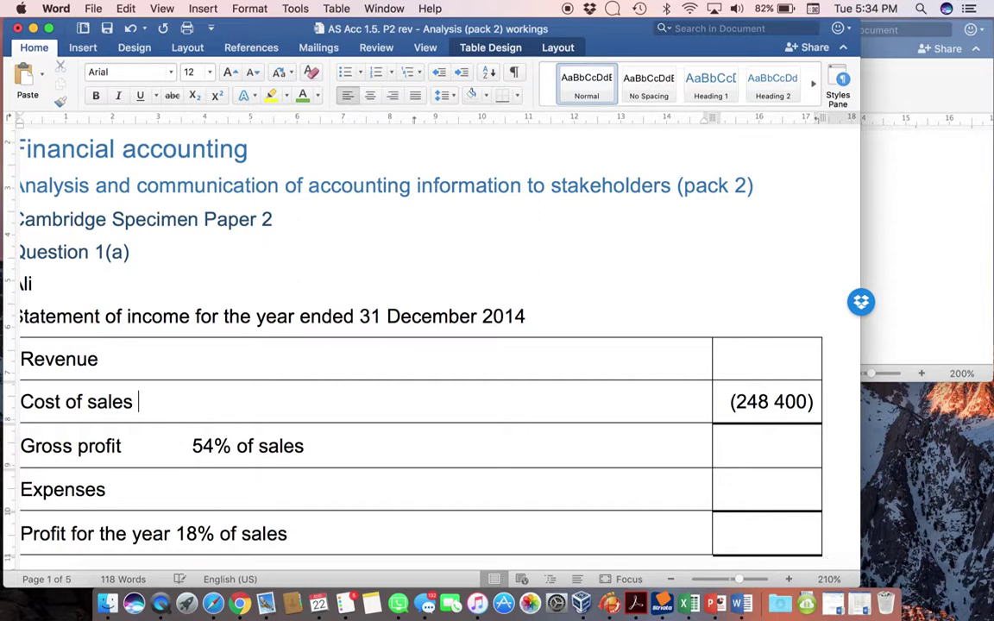
pyautogui.write('must be ')
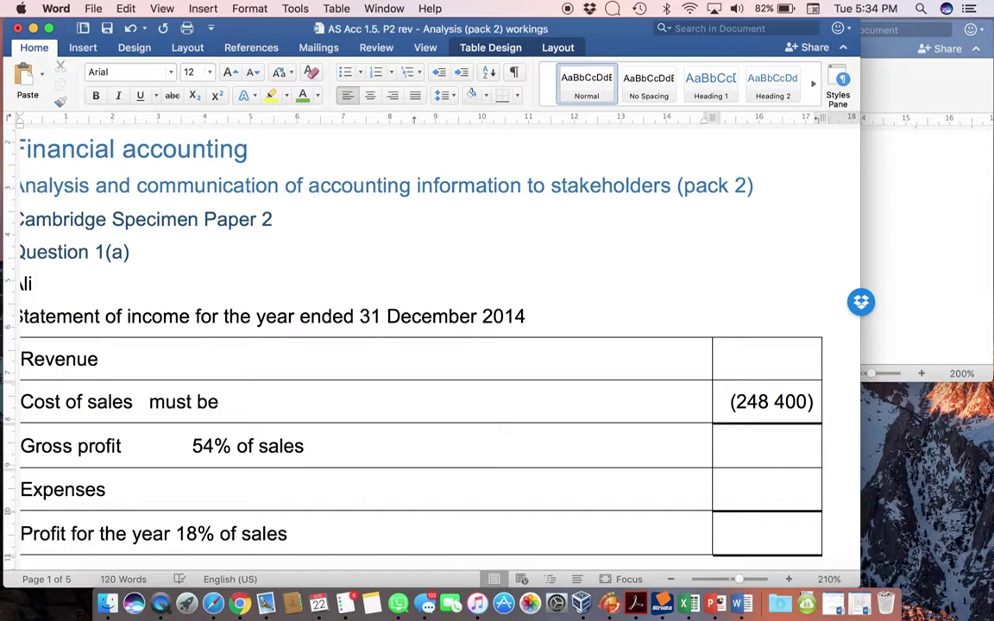
pyautogui.write('46%')
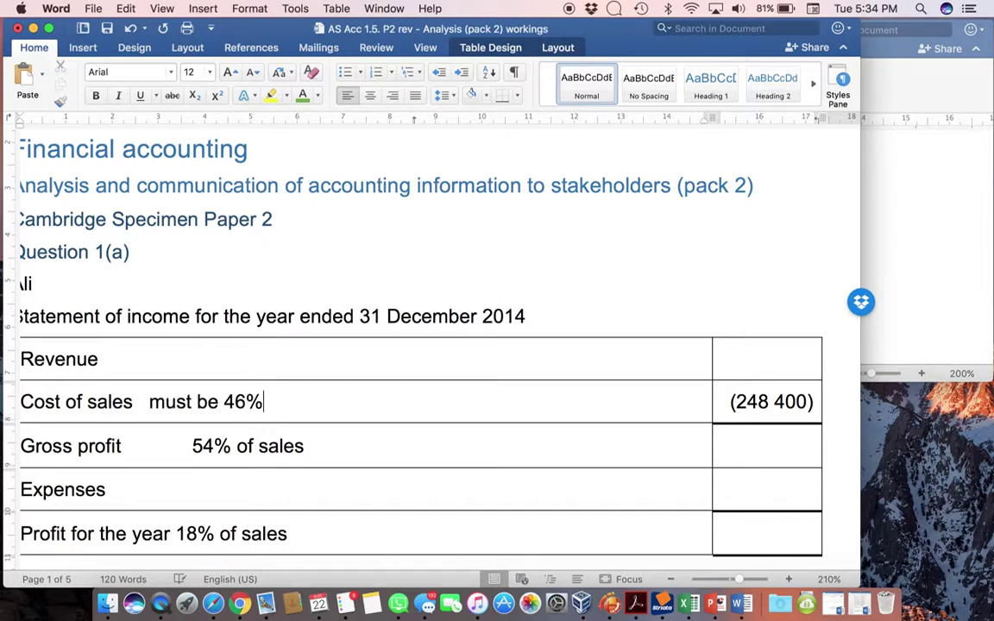
pyautogui.write(' of sales')
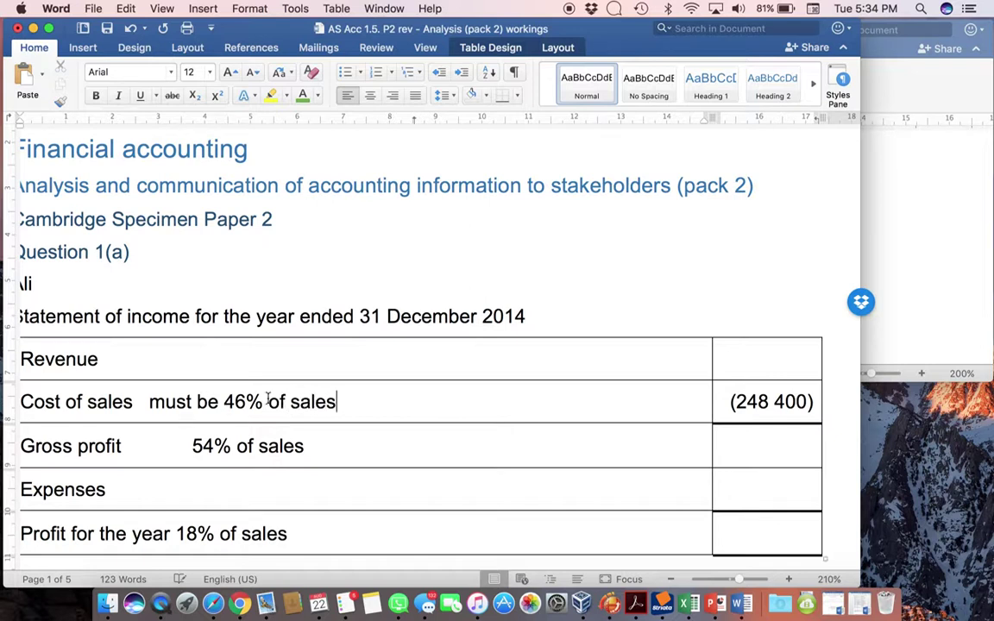
# - Annotate the Revenue label with "100% (248 400 / 46%)" and enter 540 000 as its amount
pyautogui.click(232, 357)
pyautogui.write('100%')
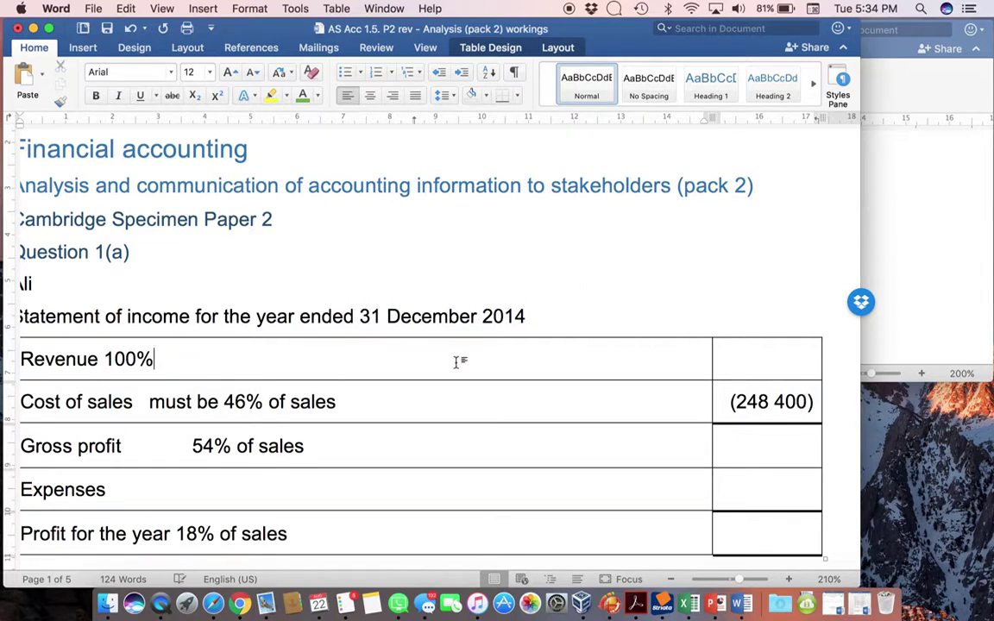
pyautogui.write('(248 400')
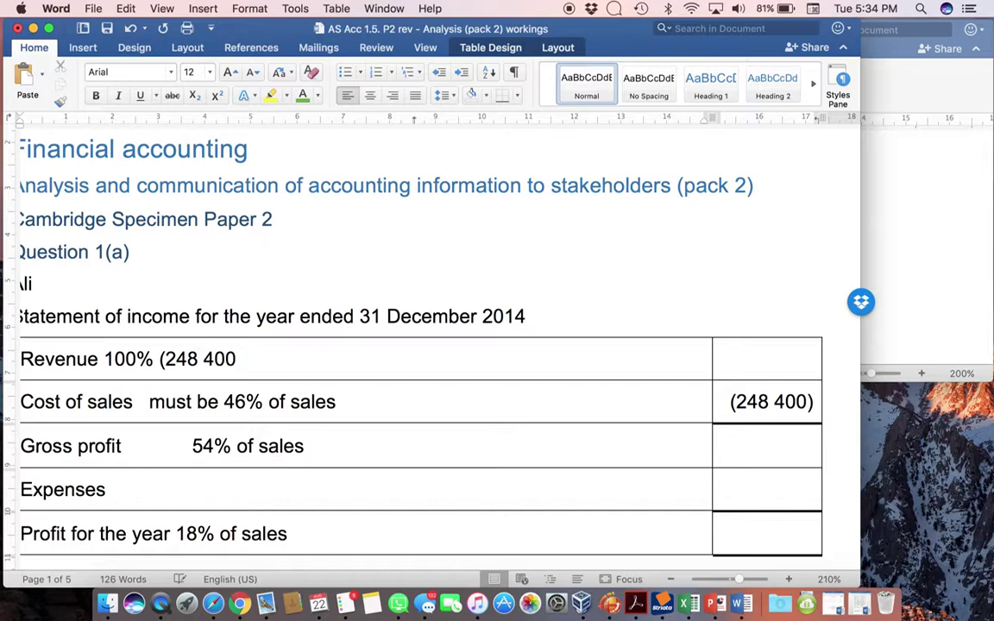
pyautogui.write(' / 46%)')
pyautogui.press('Tab')
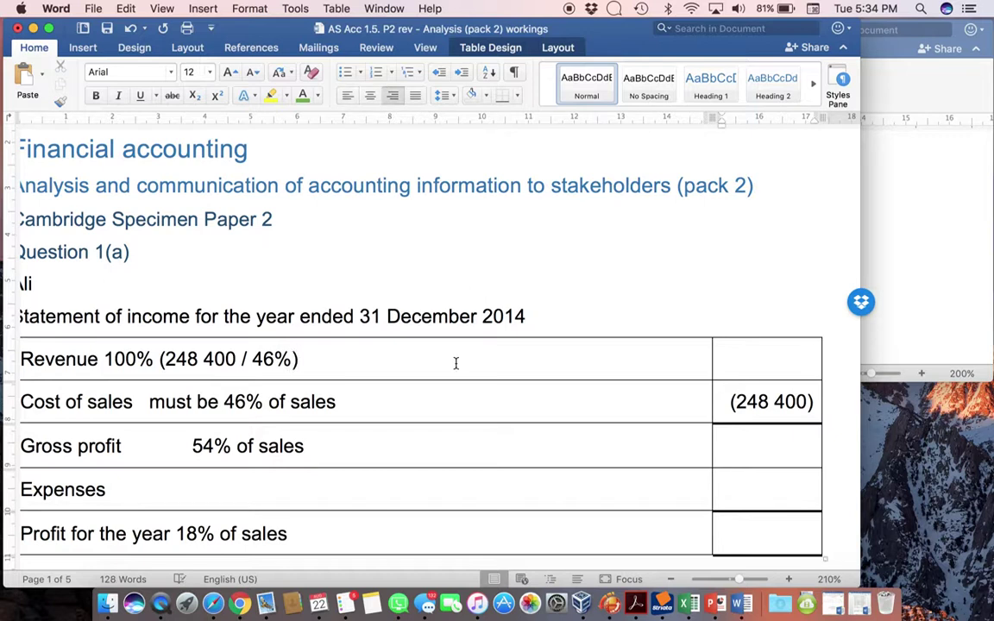
pyautogui.write('540 000')
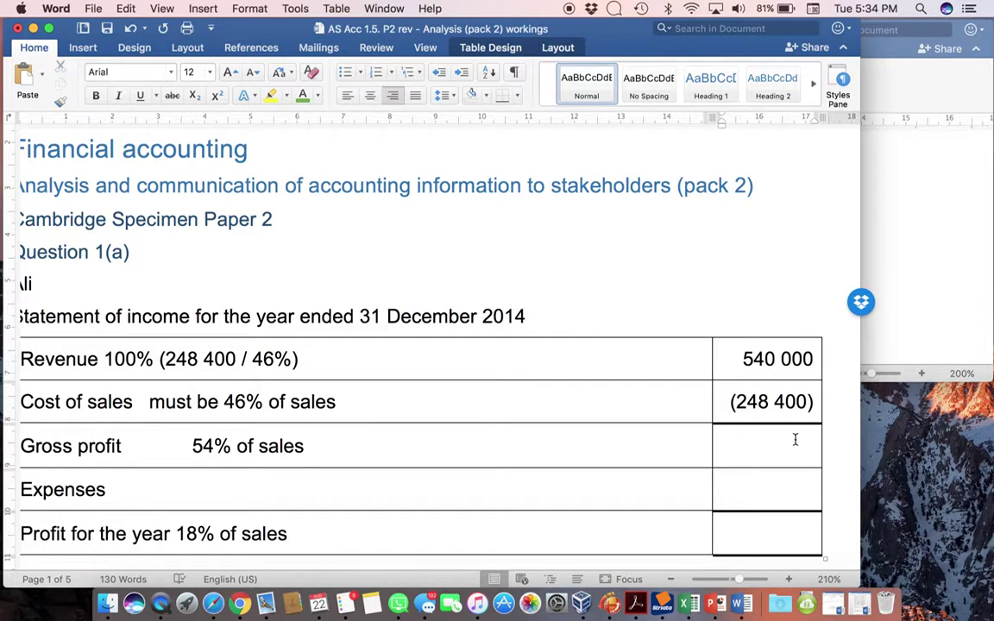
# - Enter 291 600 as the gross profit and put empty brackets in the Expenses amount cell
pyautogui.hscroll(-2, 795, 439)
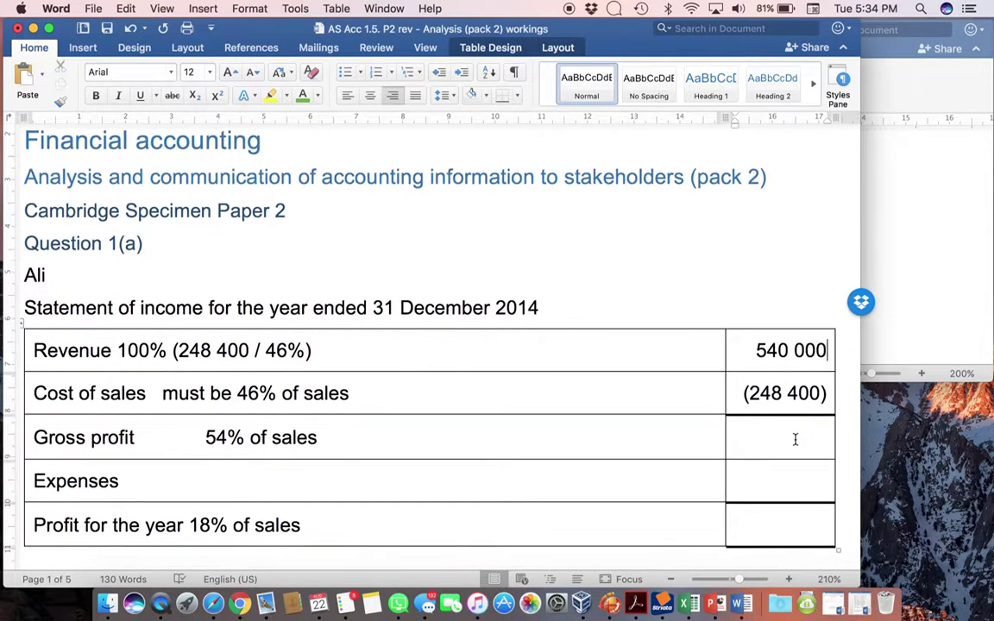
pyautogui.click(810, 438)
pyautogui.write('291')
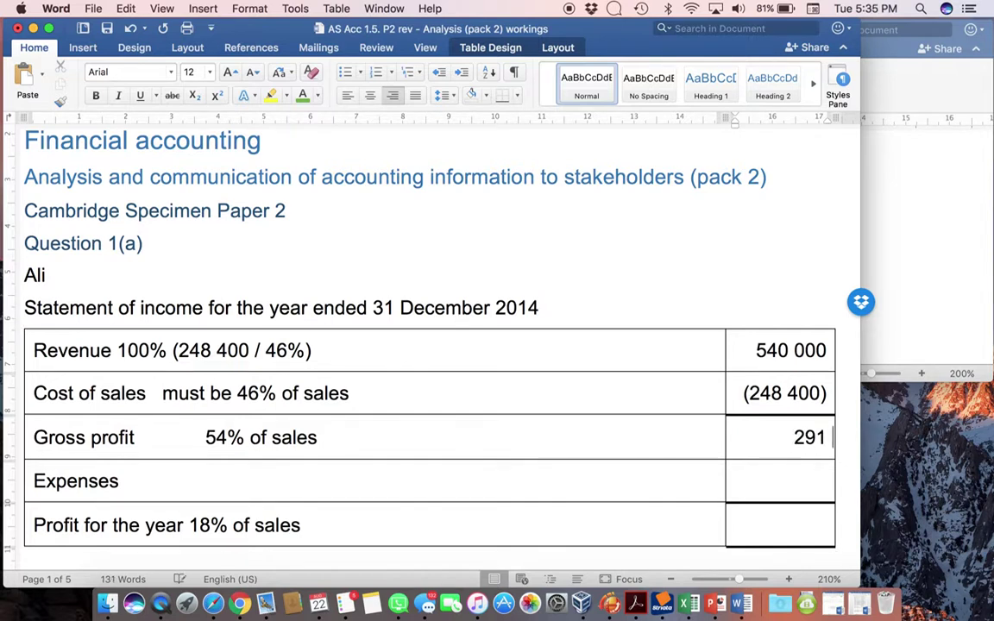
pyautogui.write(' 600')
pyautogui.click(765, 483)
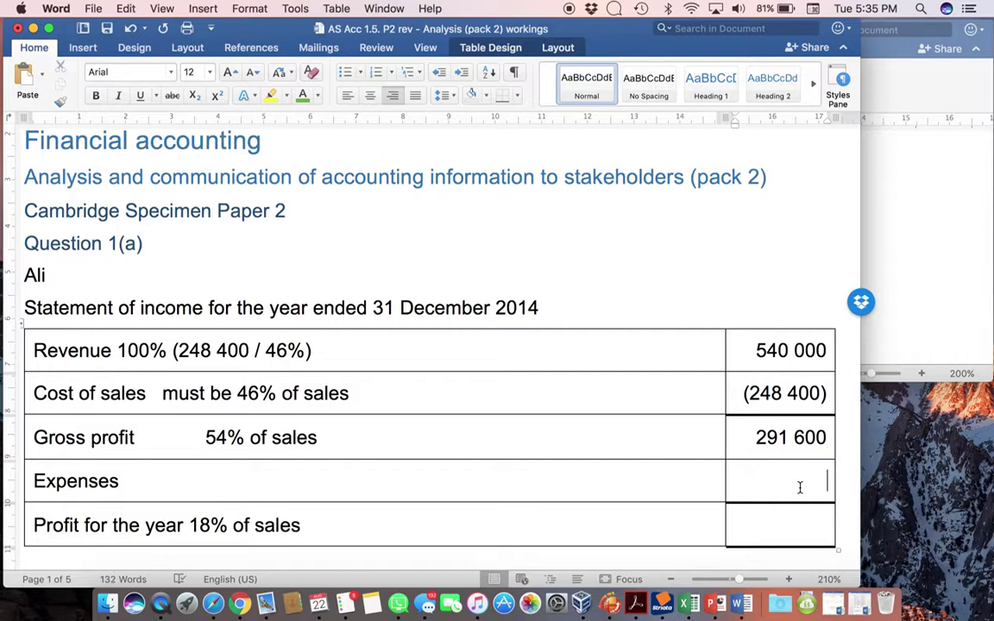
pyautogui.write('(')
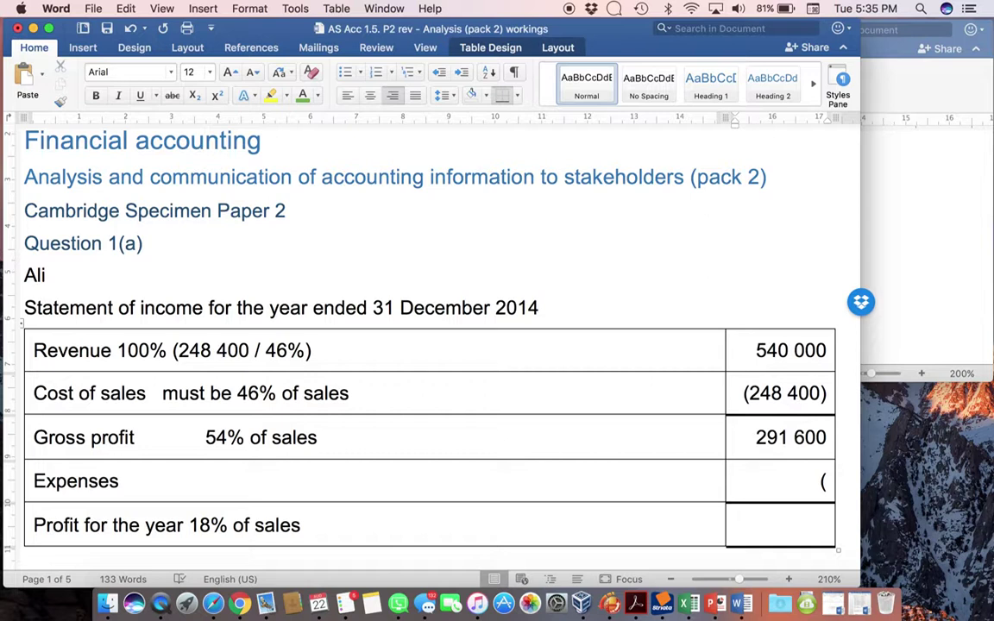
pyautogui.write(' )')
# - Change the Profit for the year annotation to read "(18% of 540 000)", enclosed in brackets
pyautogui.click(427, 526)
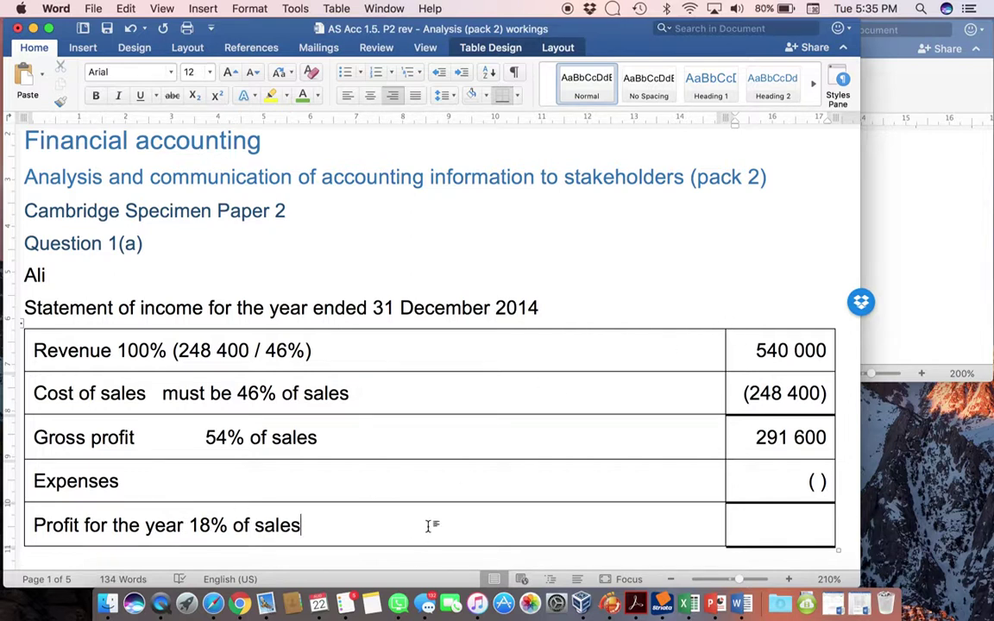
pyautogui.press('BackSpace')
pyautogui.press('BackSpace')
pyautogui.press('BackSpace')
pyautogui.press('BackSpace')
pyautogui.press('BackSpace')
pyautogui.write('54')
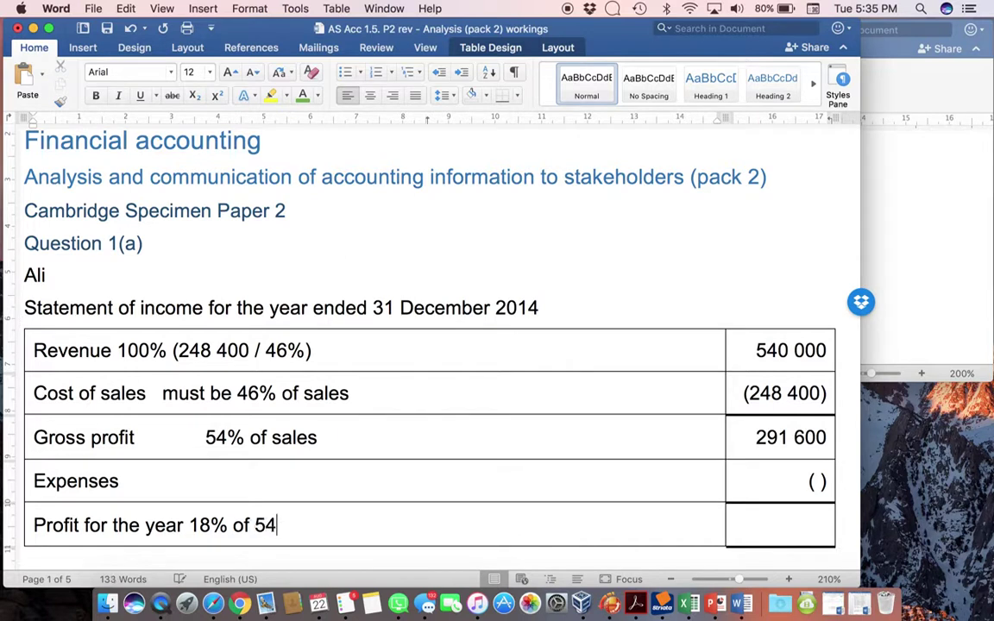
pyautogui.write('0 000)')
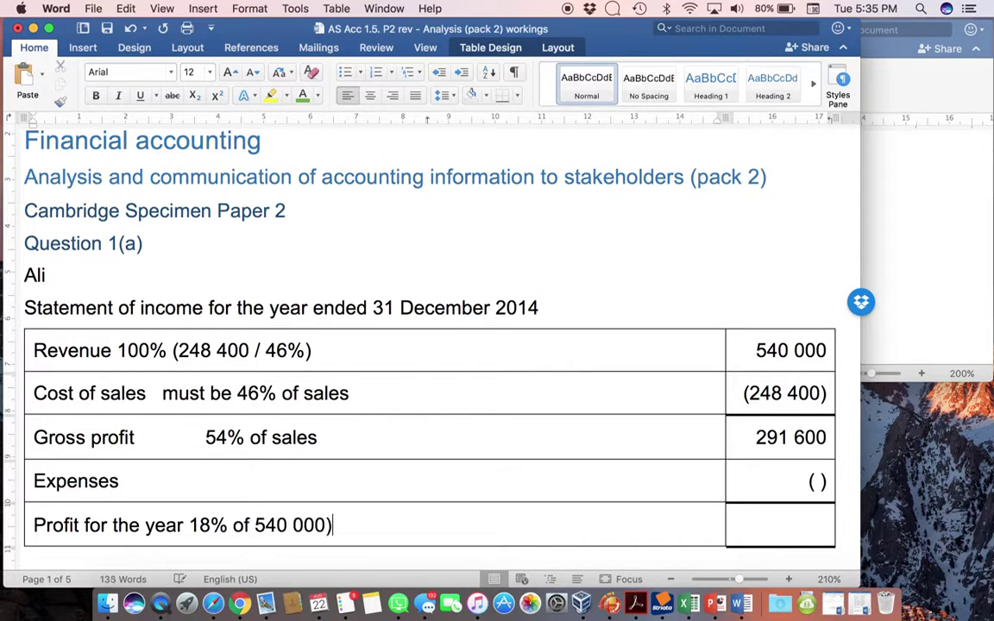
pyautogui.click(189, 525)
pyautogui.write('(')
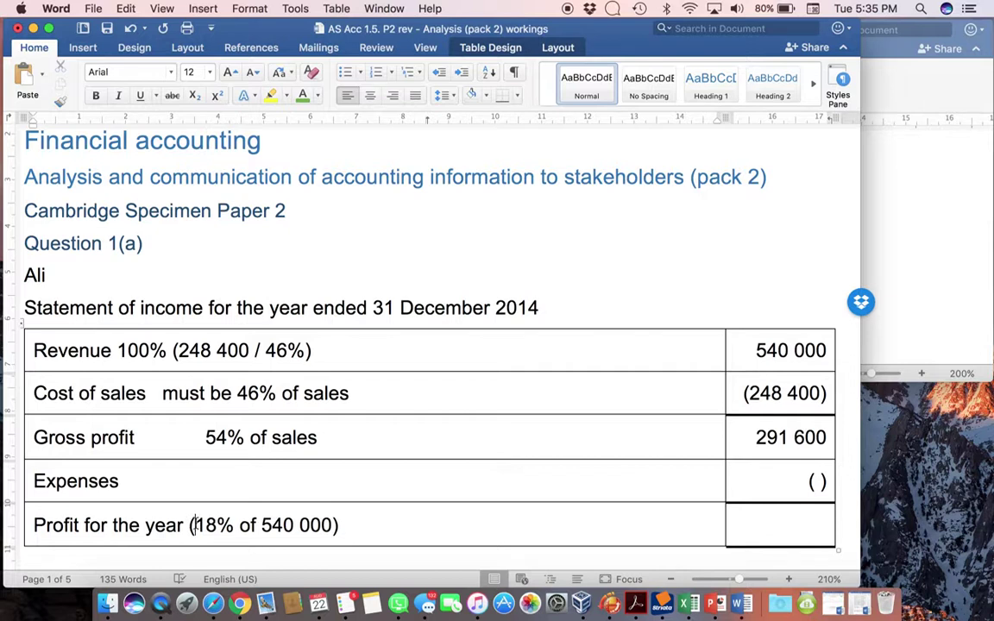
# - Enter 97 200 as the profit for the year and fill in 194 400 inside the Expenses brackets
pyautogui.click(805, 527)
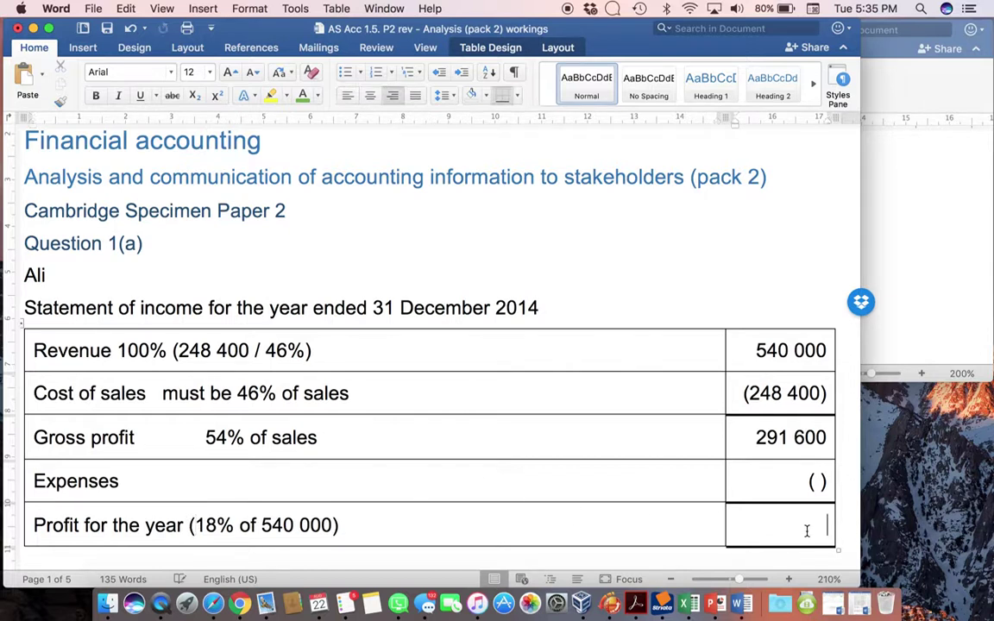
pyautogui.write('97 200')
pyautogui.write('194')
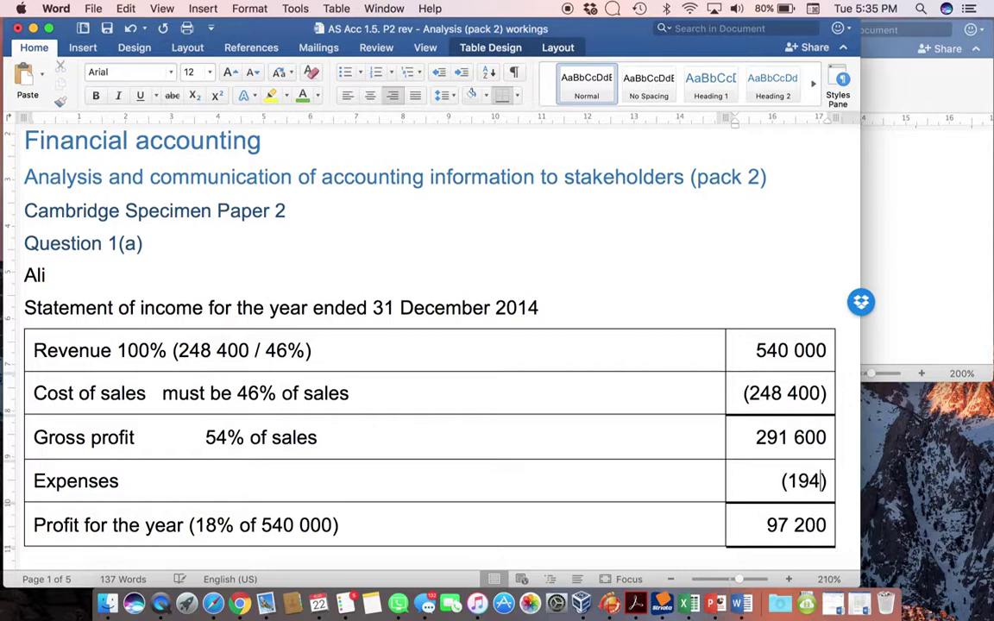
pyautogui.write(' 400')
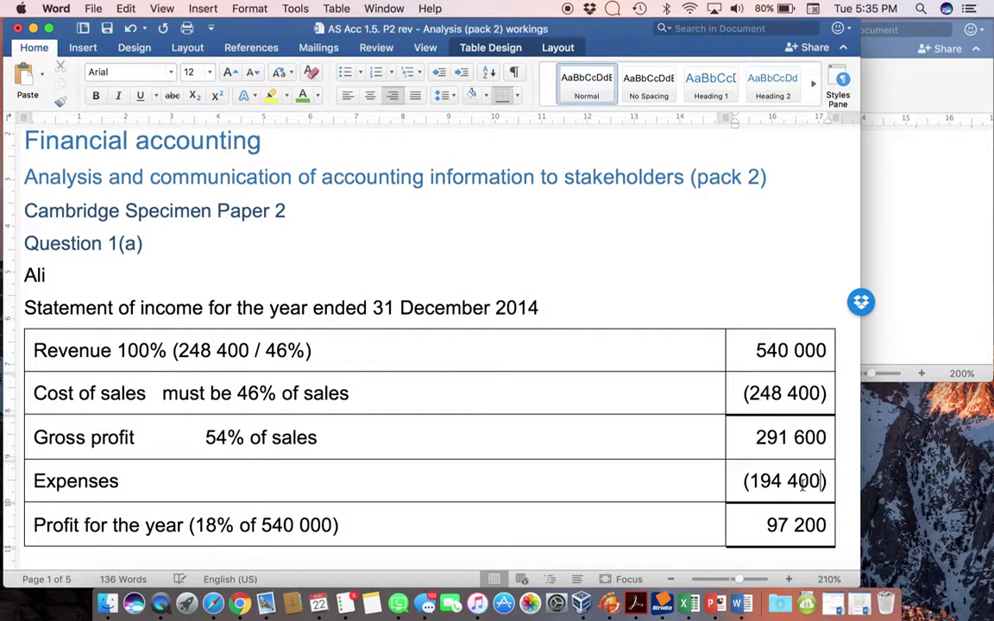
# - Add the italic, right-aligned note "(missing figure)" in the Expenses row beside the amount
pyautogui.click(698, 481)
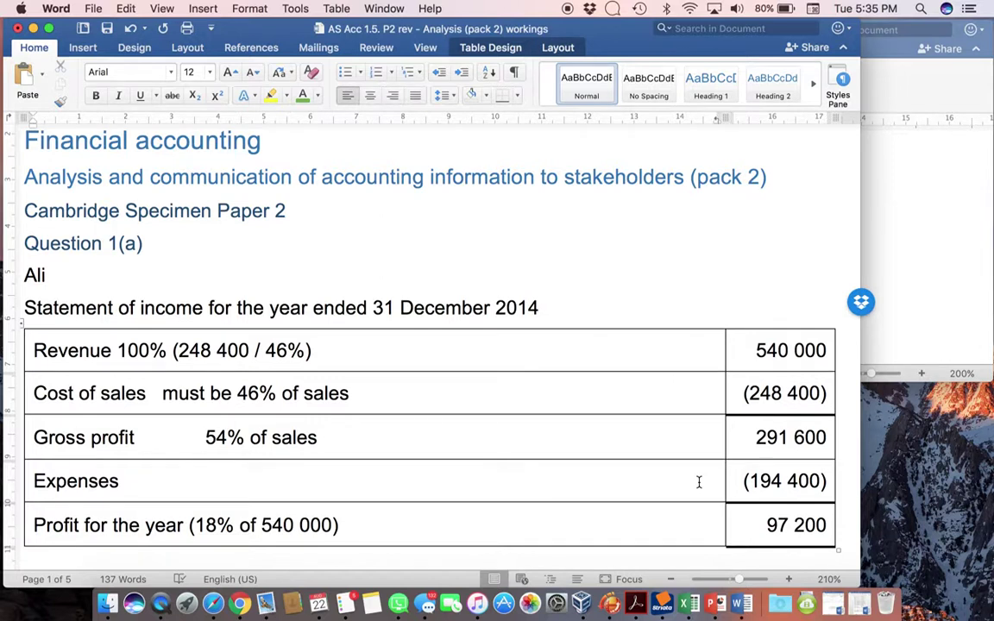
pyautogui.press('super+i')
pyautogui.write('(missing figure)')
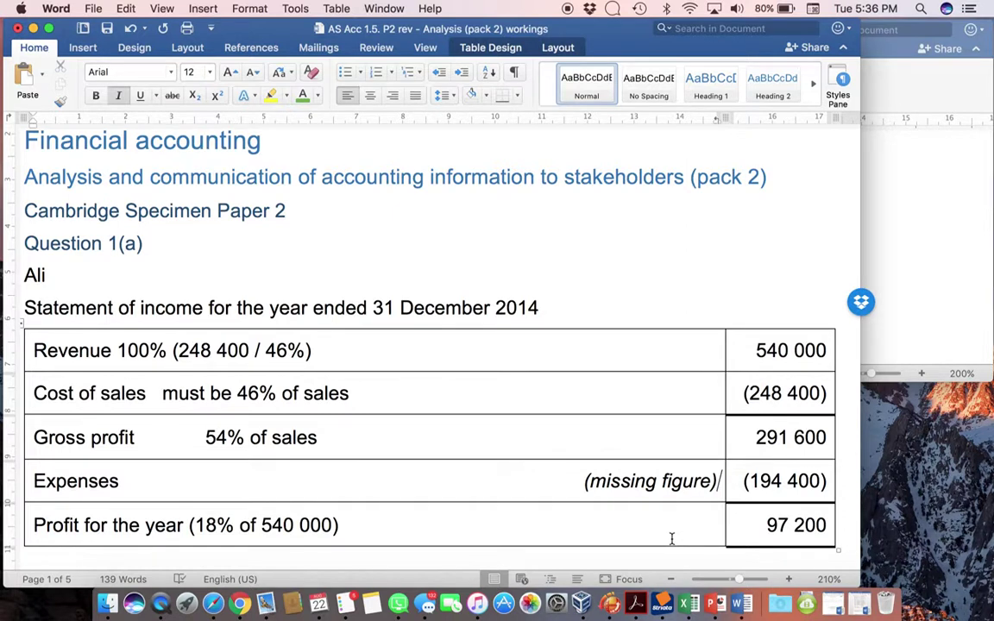
# - Replace "Profit" with 97 200 as the numerator of the return on capital employed formula
pyautogui.scroll(-3, 671, 538)
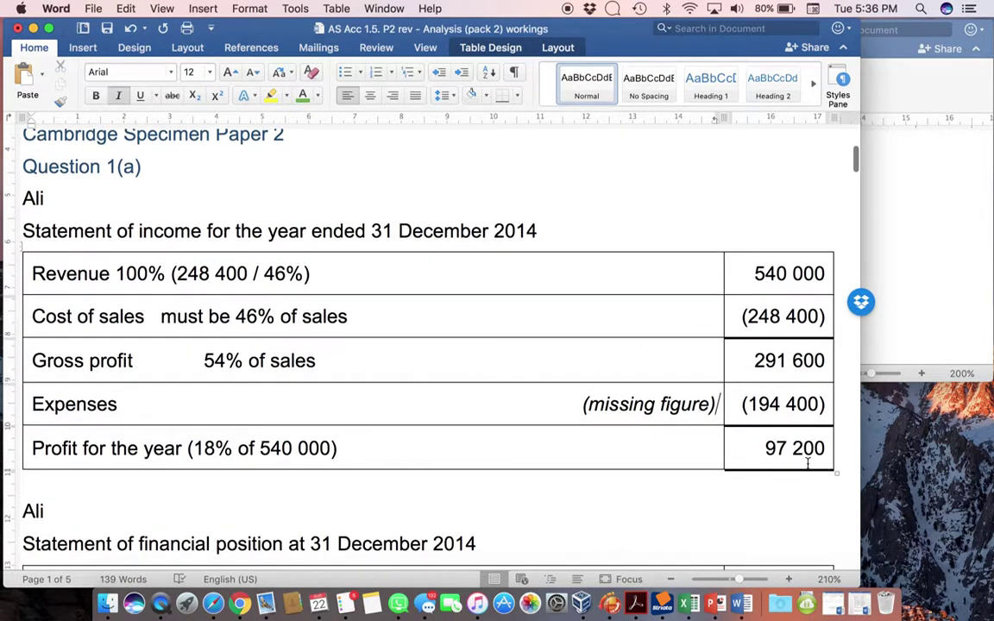
pyautogui.scroll(-15, 808, 464)
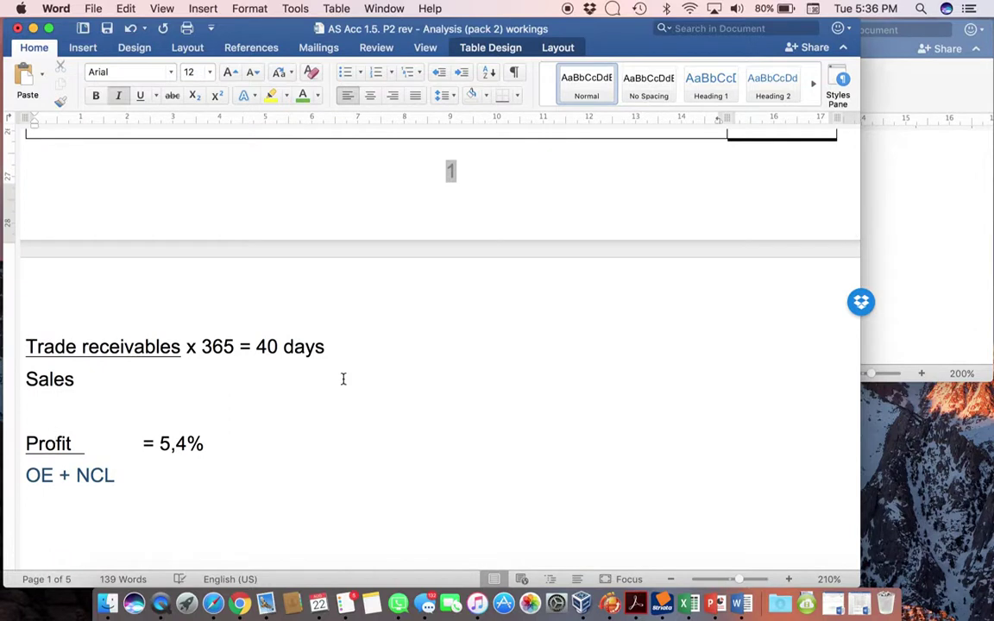
pyautogui.doubleClick(39, 443)
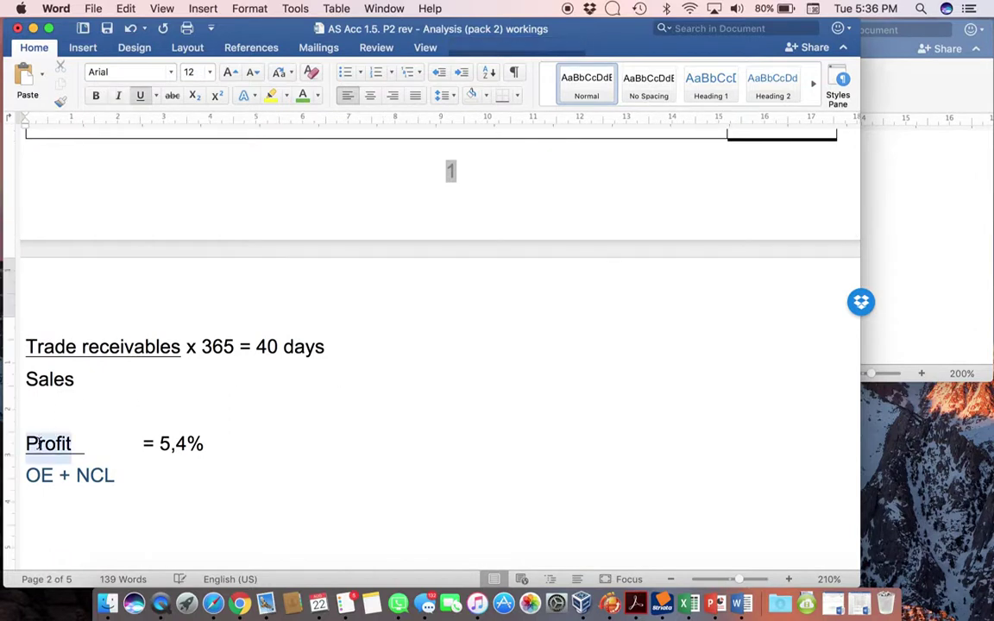
pyautogui.write('97 200')
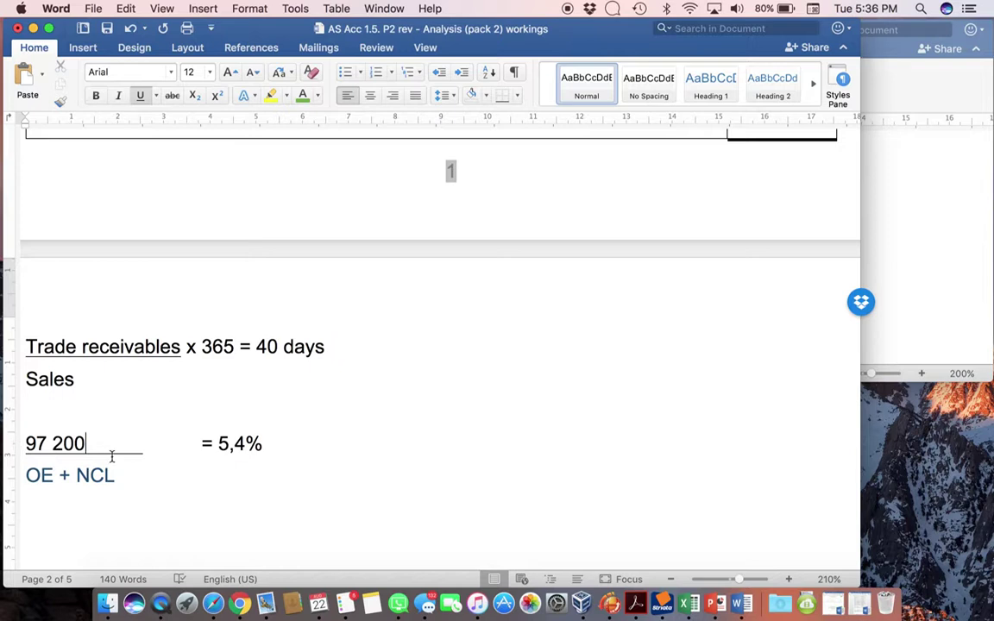
# - Look up the closing inventory in the question document and enter 38 000 in the Inventory row of the workings
pyautogui.scroll(1, 440, 393)
pyautogui.scroll(15, 441, 392)
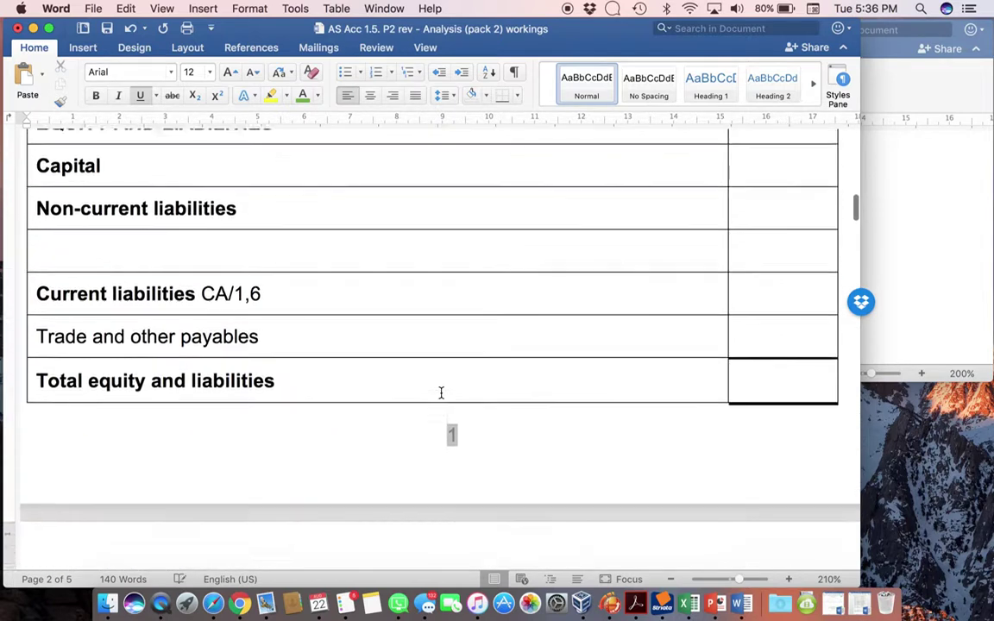
pyautogui.click(952, 304)
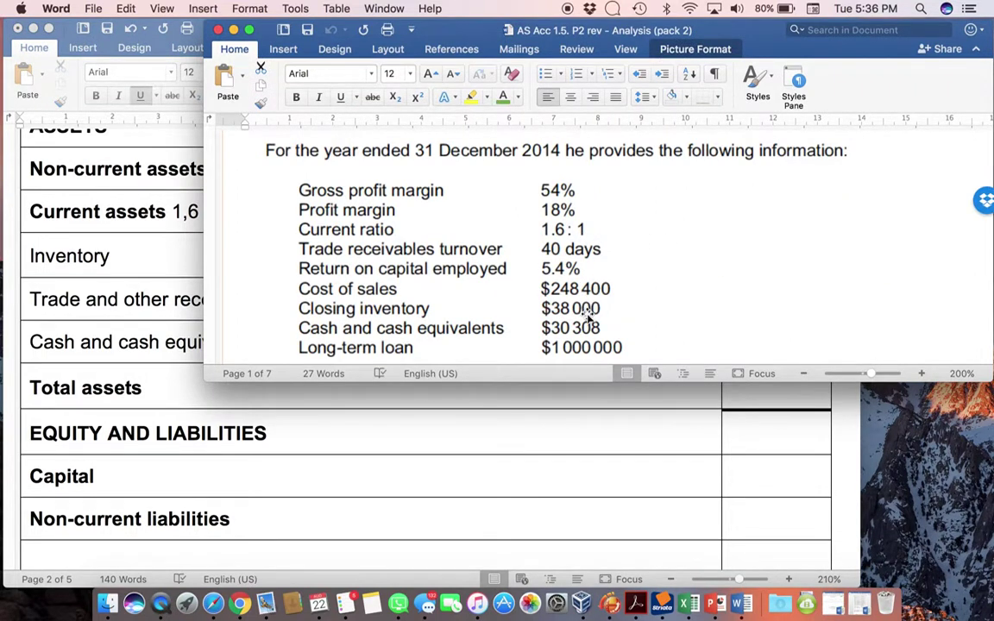
pyautogui.click(621, 430)
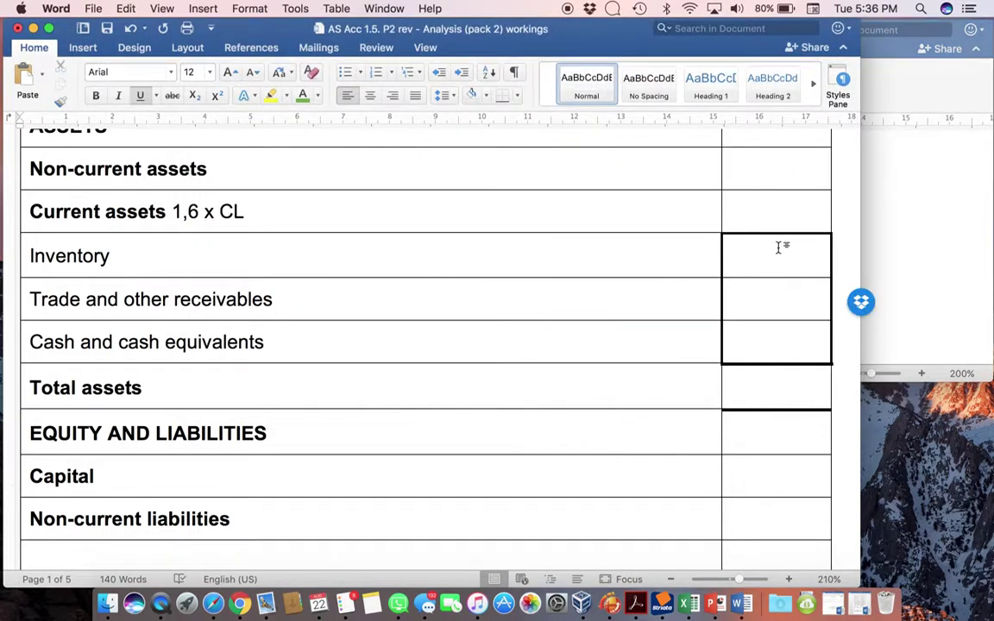
pyautogui.click(778, 248)
pyautogui.write('38 000')
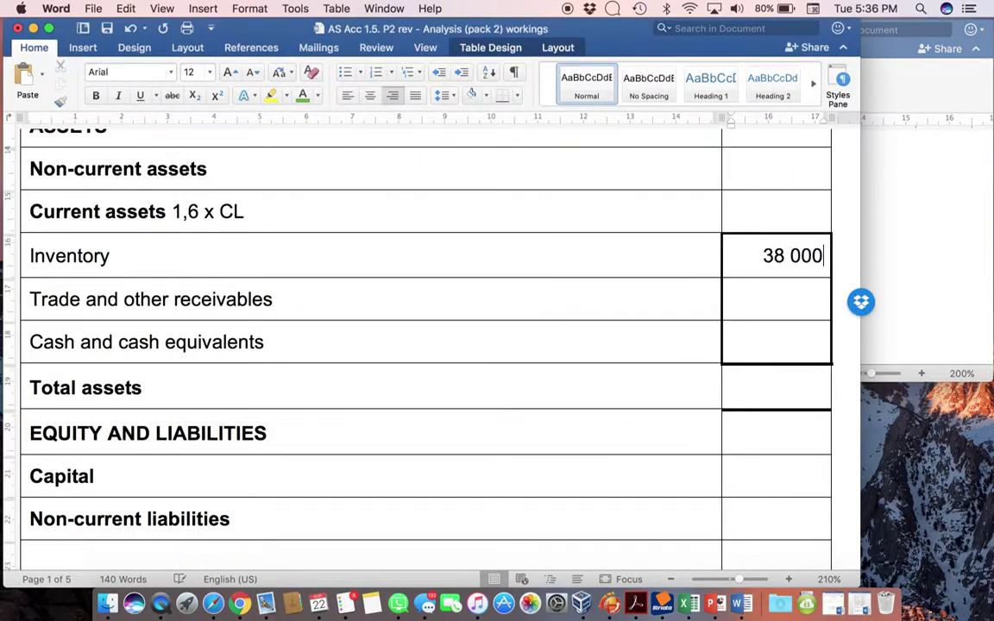
# - Look up the cash balance in the question document and enter 30 308 in the Cash and cash equivalents row
pyautogui.click(893, 223)
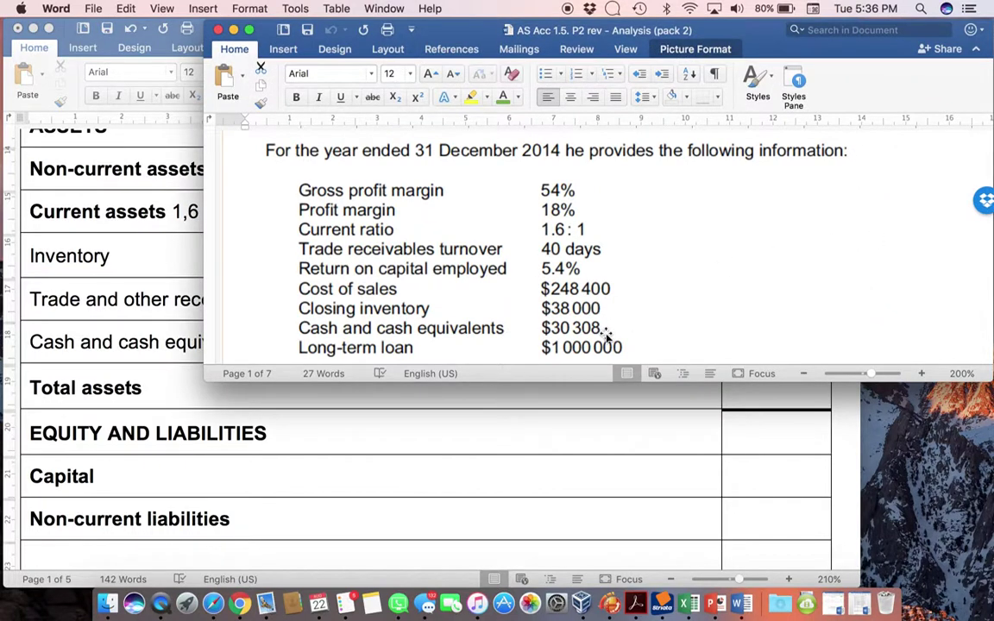
pyautogui.click(615, 428)
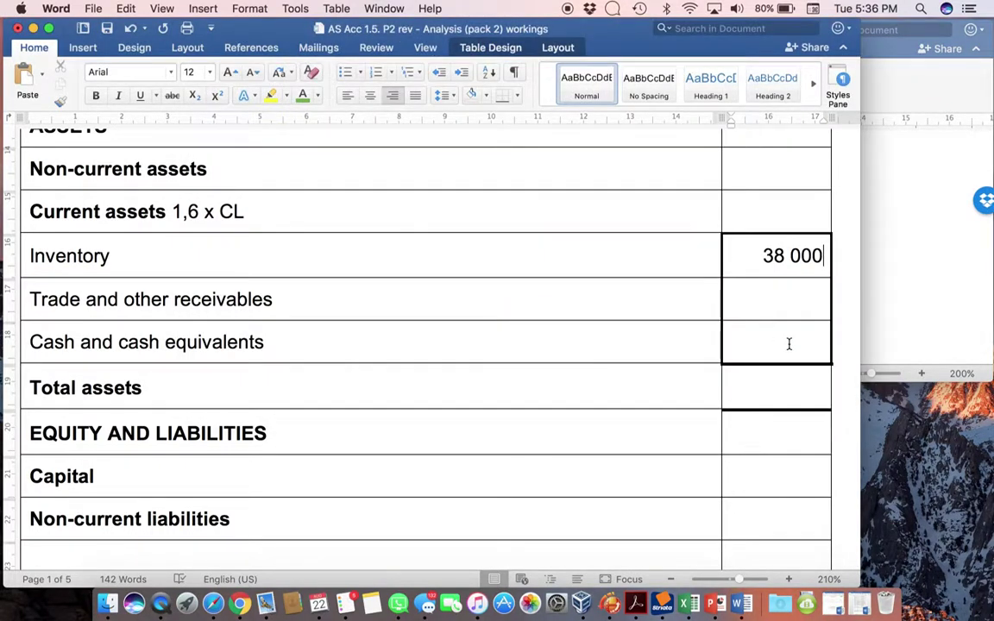
pyautogui.click(788, 343)
pyautogui.write('30 308')
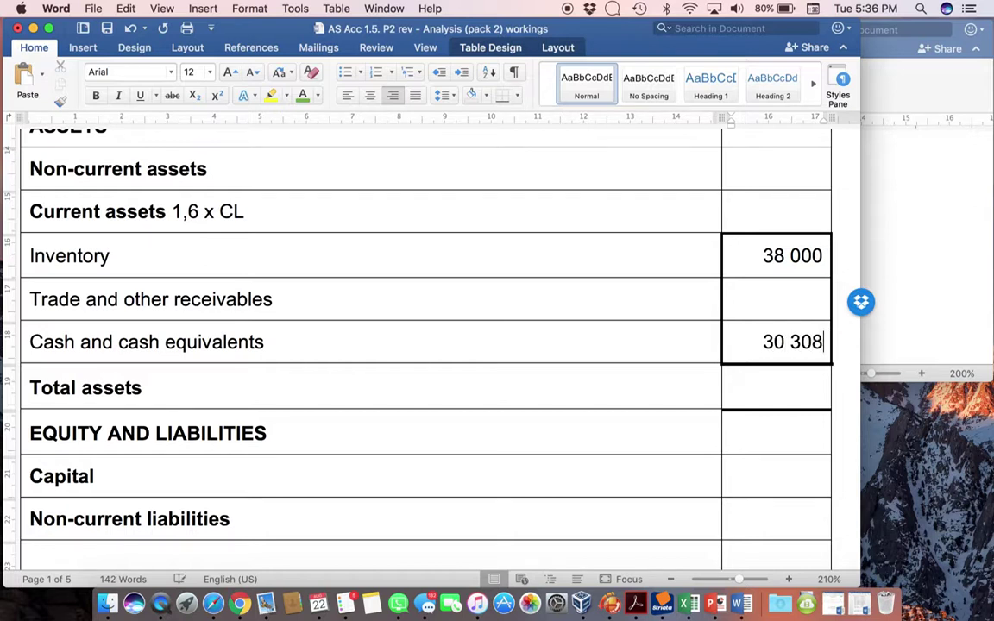
# - Check the long-term loan in the question document and fill the blank row under Non-current liabilities with "Loan" and 1 000 000
pyautogui.click(956, 273)
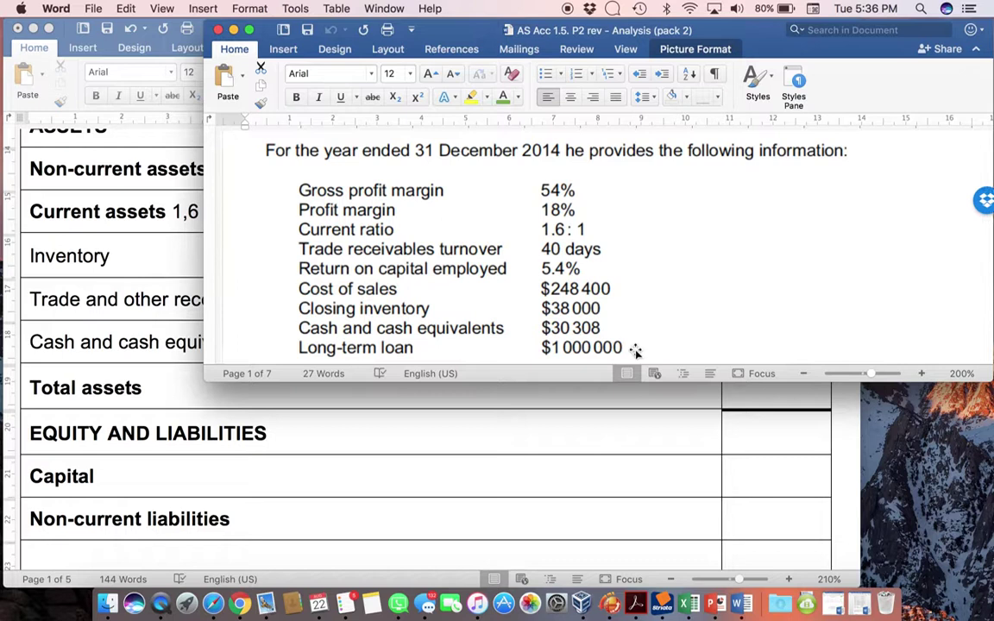
pyautogui.click(629, 479)
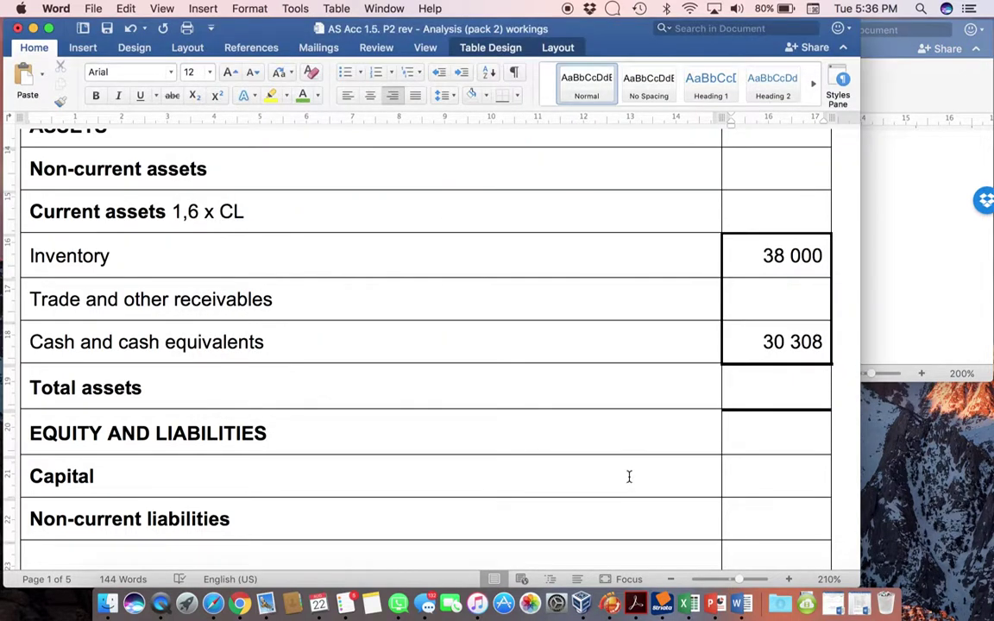
pyautogui.scroll(-2, 629, 477)
pyautogui.click(468, 470)
pyautogui.write('L')
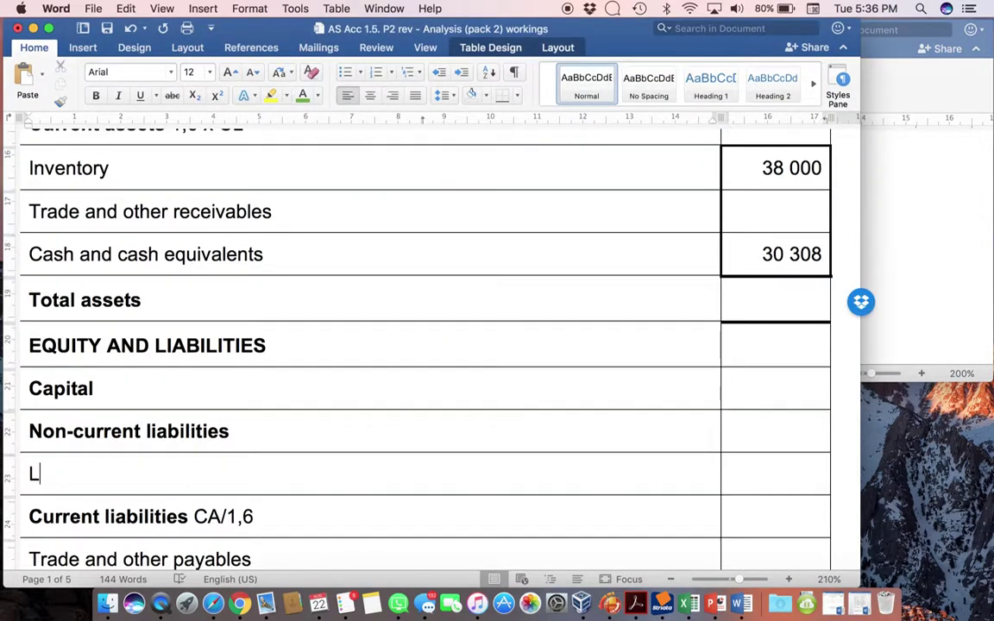
pyautogui.write('oan')
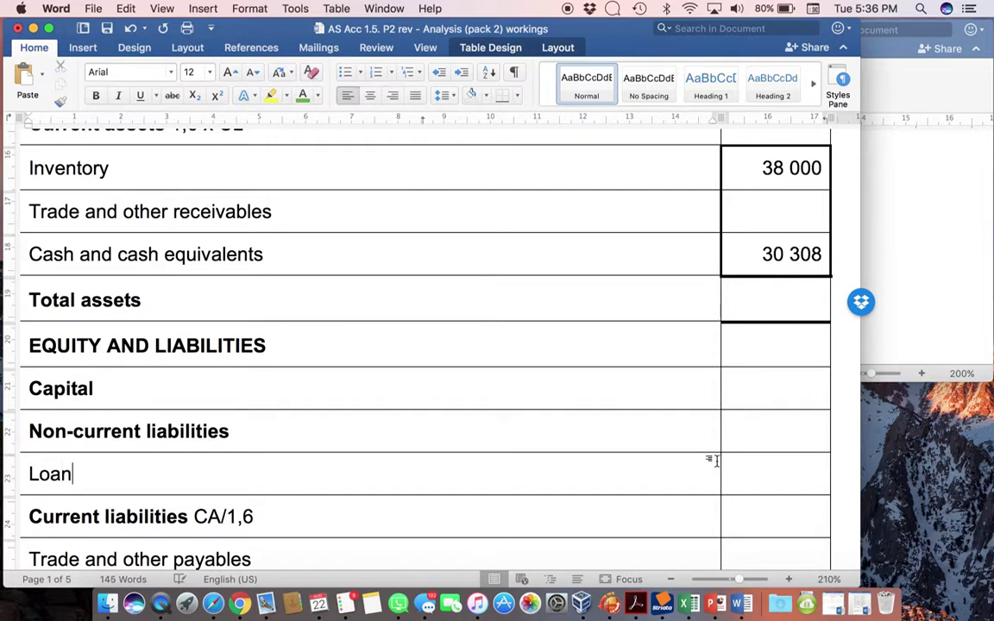
pyautogui.click(805, 472)
pyautogui.write('1 0')
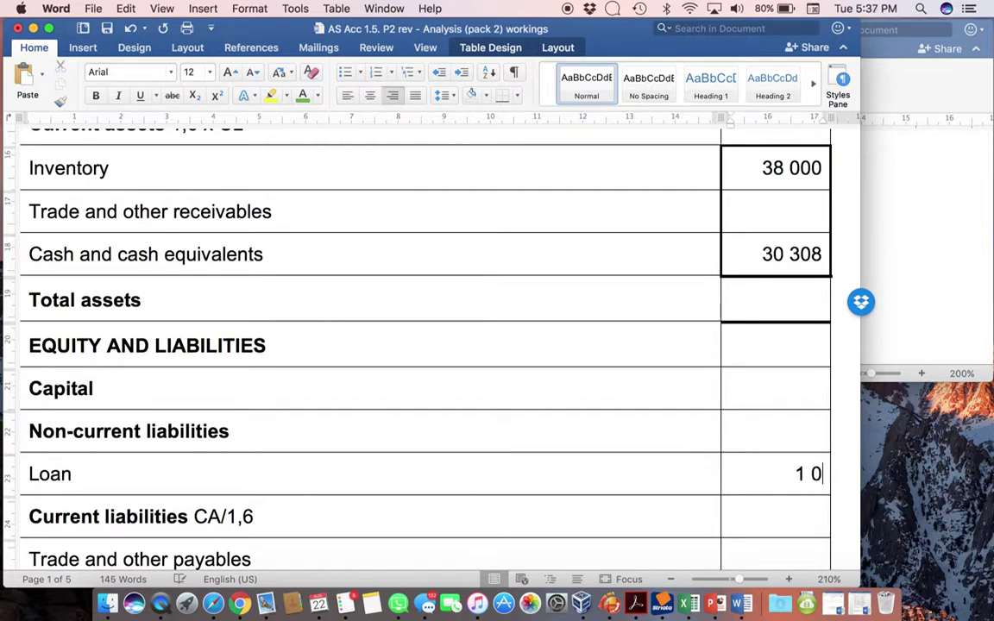
pyautogui.write('00 000')
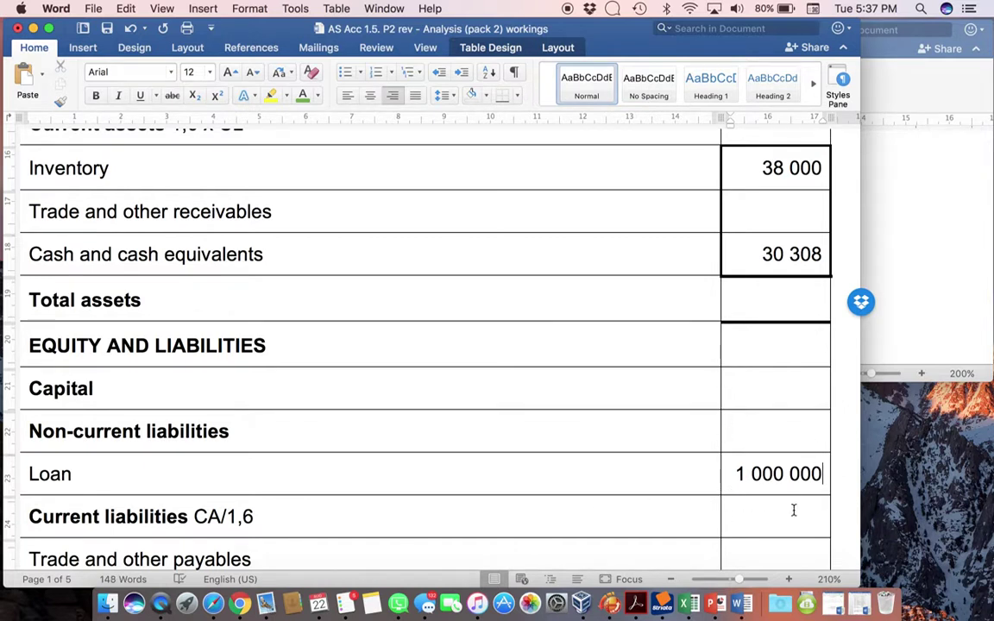
# - Replace "NCL" with 1 000 000 in the denominator of the return on capital employed formula
pyautogui.scroll(-2, 627, 490)
pyautogui.scroll(-10, 627, 490)
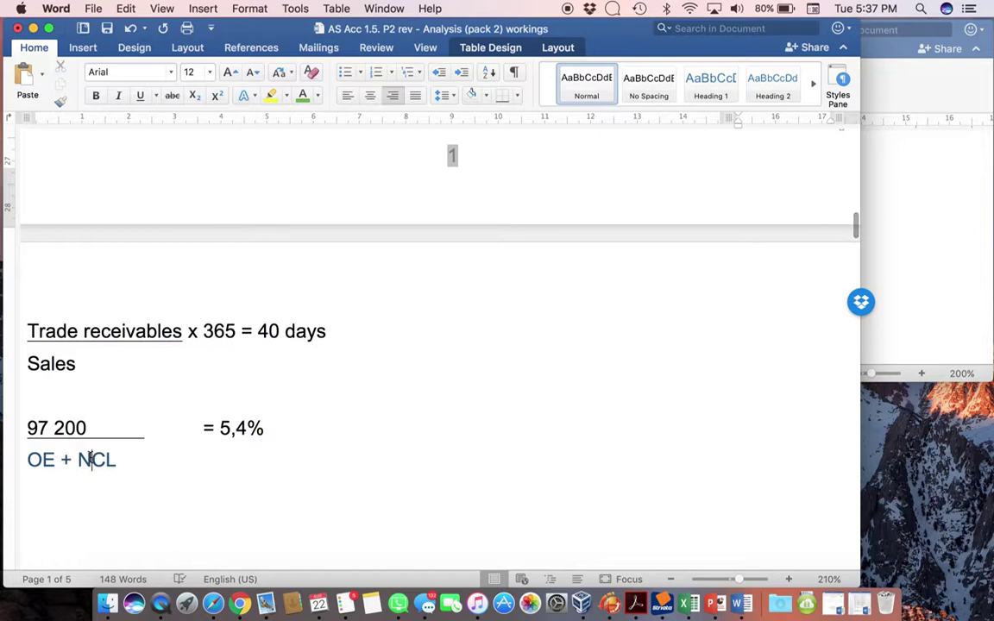
pyautogui.doubleClick(86, 460)
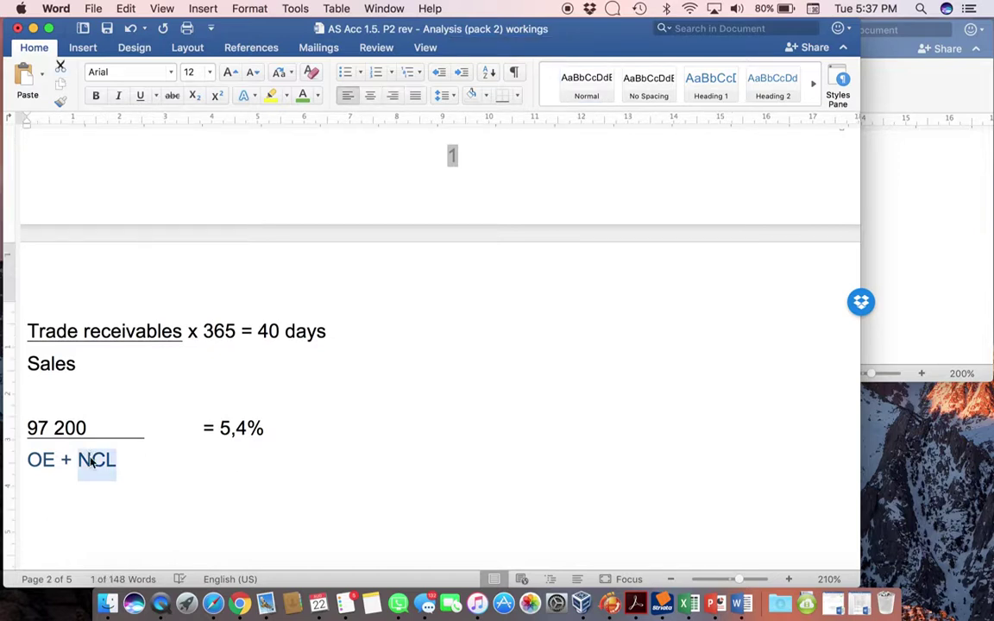
pyautogui.write('1 000 000')
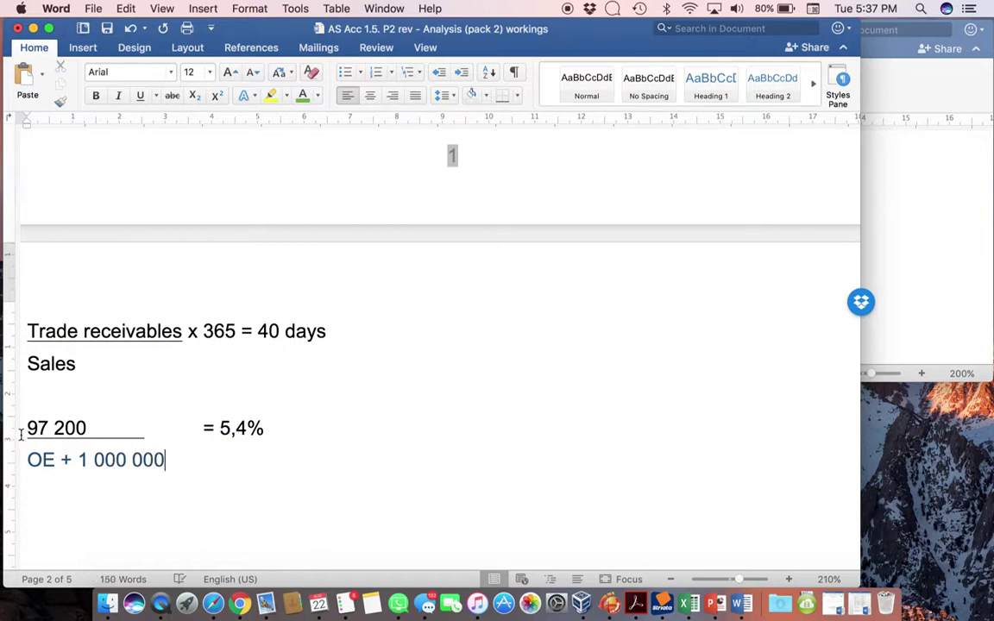
# - Add the label "ROCE:" on a new line directly above the return on capital employed formula
pyautogui.click(44, 399)
pyautogui.press('Return')
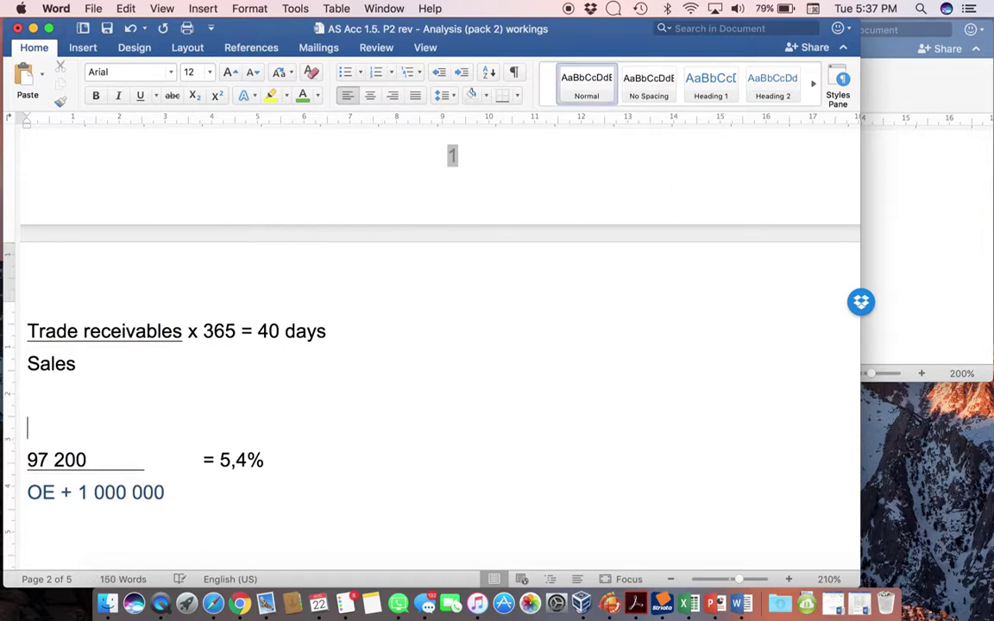
pyautogui.write('ROCE:')
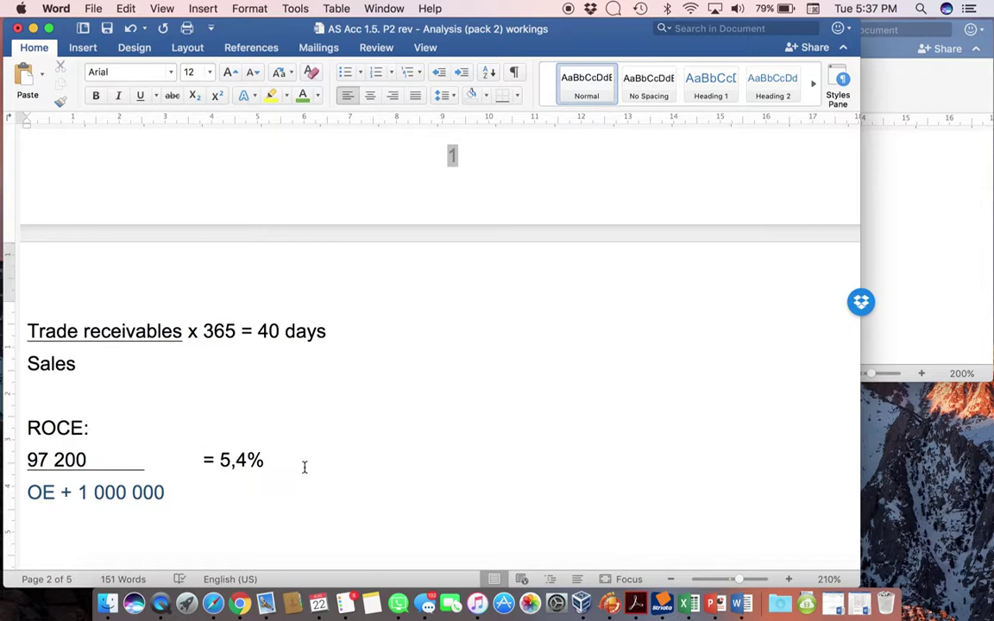
# - Begin a non-bold working after the Capital label with an opening bracket and 97 200
pyautogui.scroll(10, 358, 440)
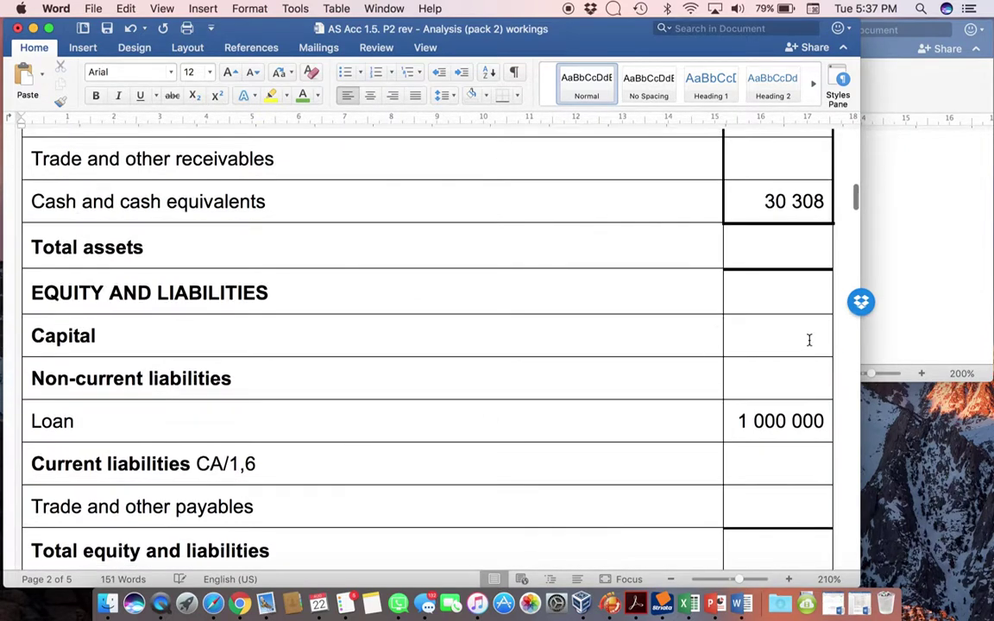
pyautogui.click(811, 341)
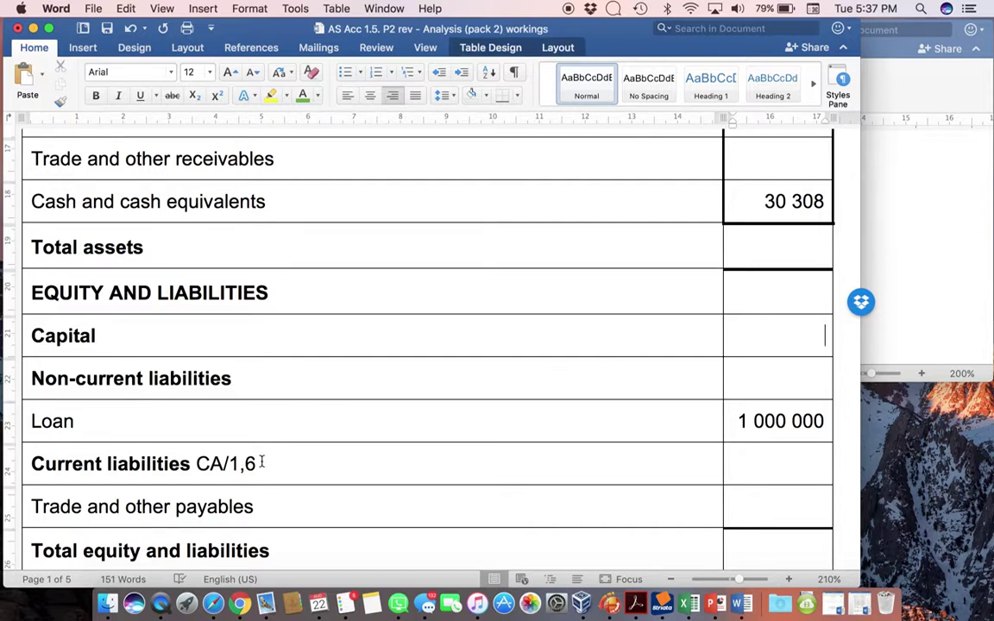
pyautogui.click(275, 337)
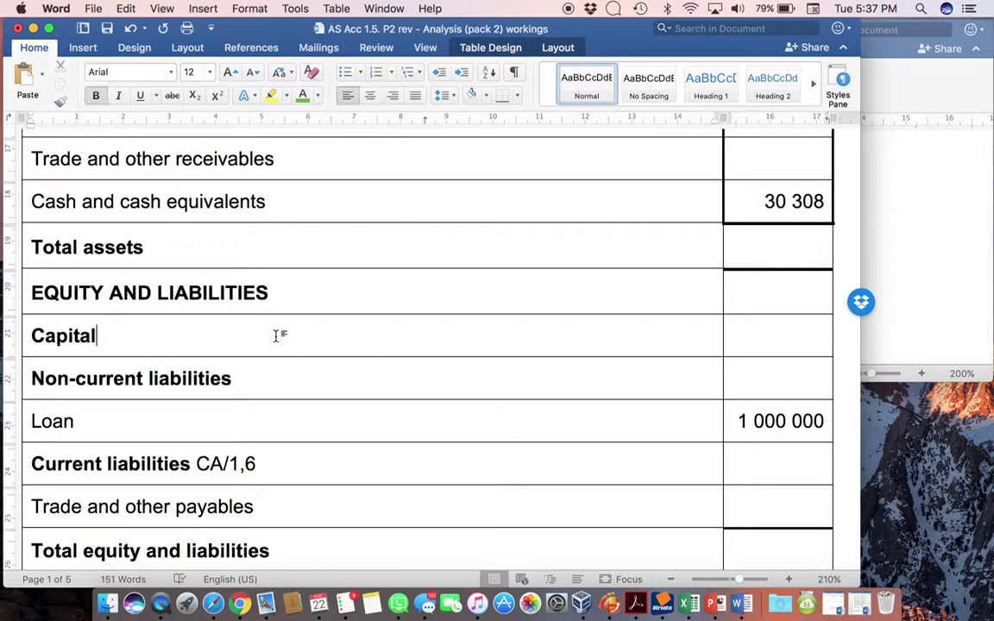
pyautogui.write('(')
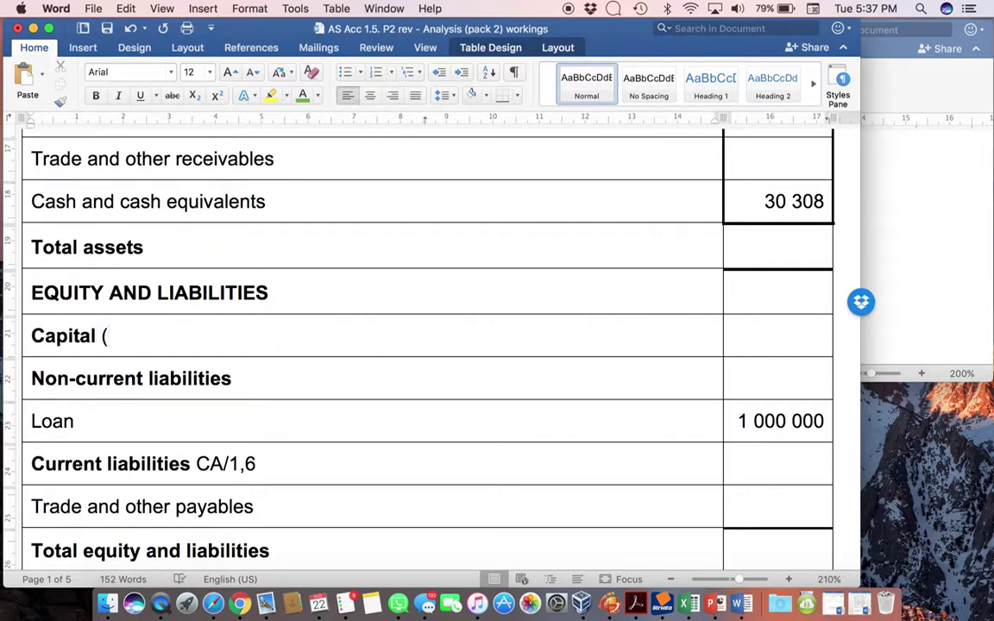
pyautogui.write('97 200')
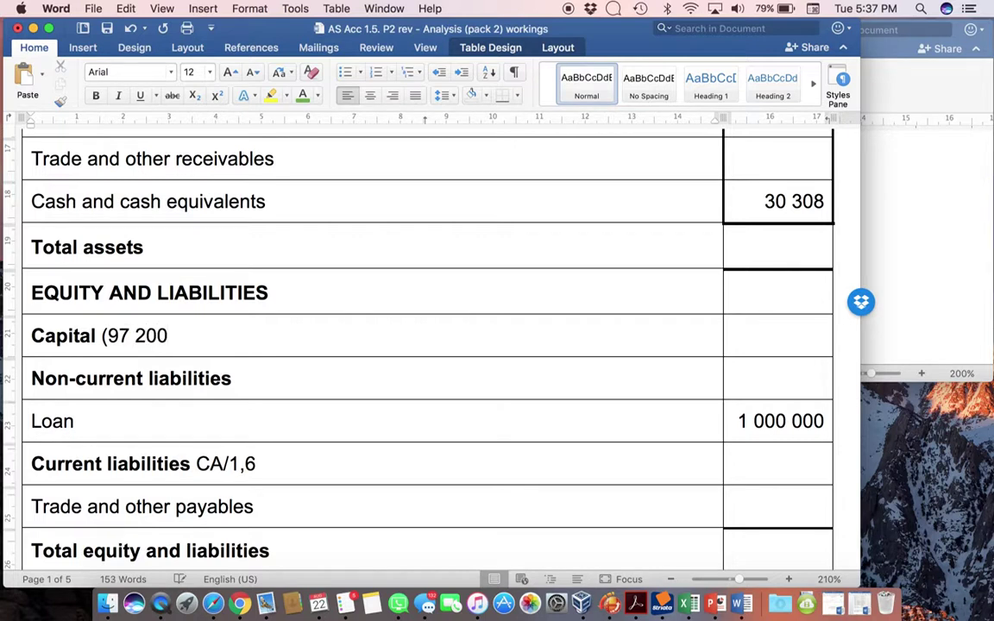
# - Check the ROCE formula and extend the Capital working to read "(97 200 / 0,054"
pyautogui.scroll(-5, 248, 404)
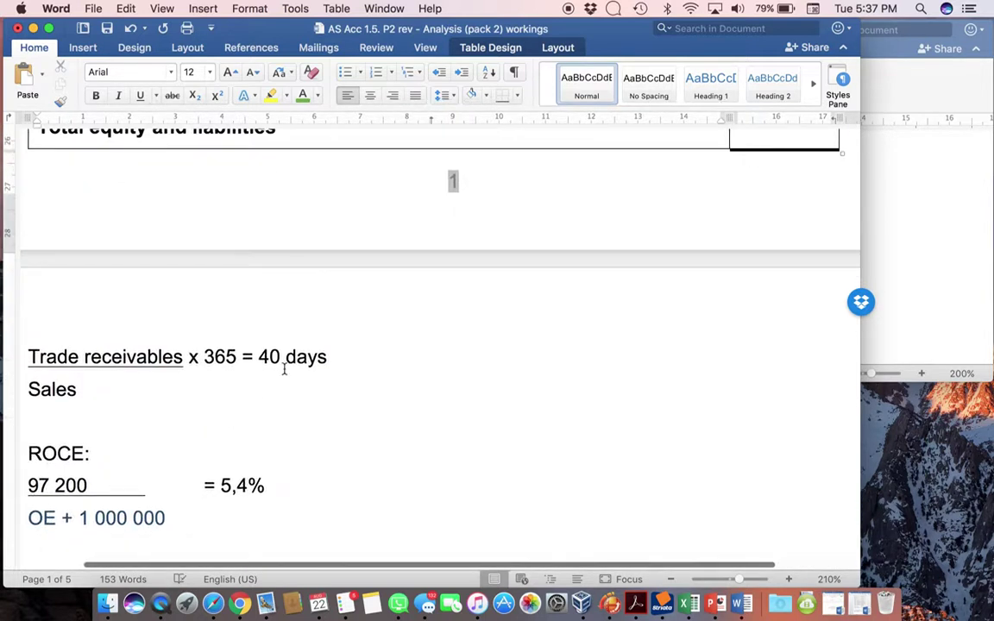
pyautogui.scroll(5, 284, 368)
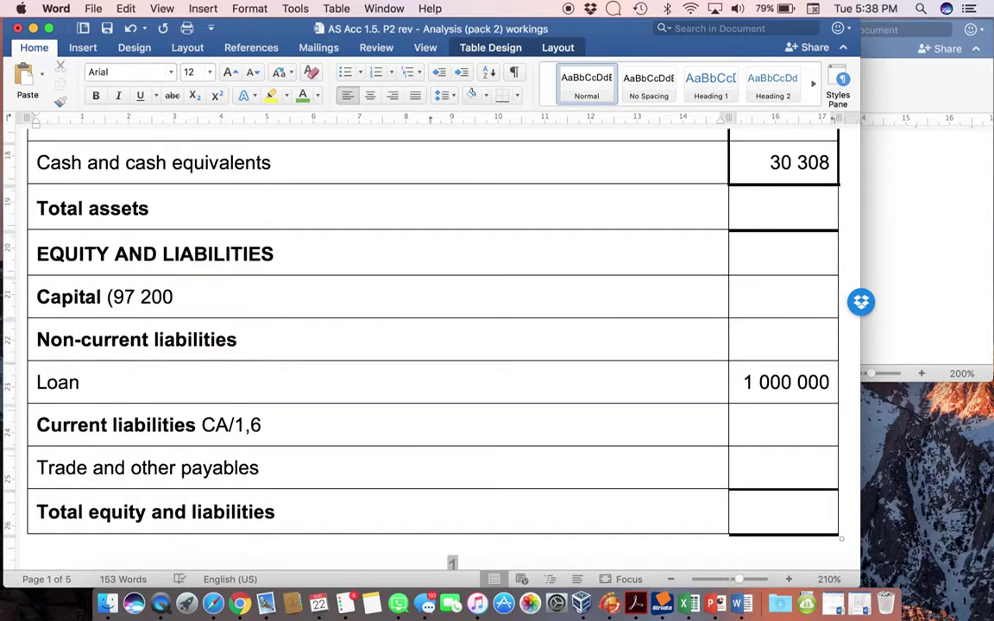
pyautogui.write('/ 5,4 x 40')
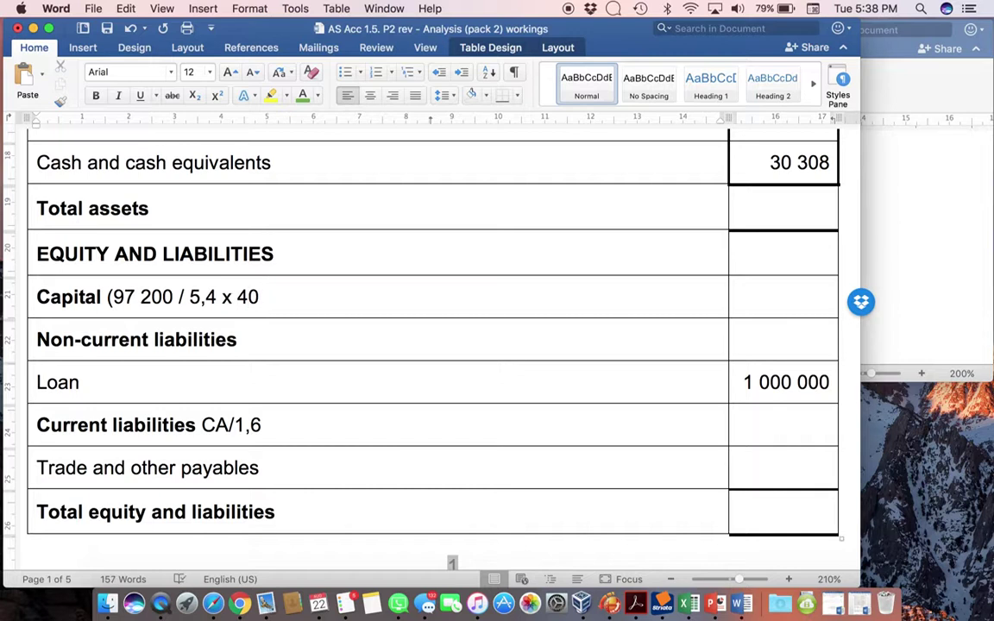
pyautogui.press('BackSpace')
pyautogui.press('BackSpace')
pyautogui.write('100')
pyautogui.press('BackSpace')
pyautogui.press('BackSpace')
pyautogui.press('BackSpace')
pyautogui.press('BackSpace')
pyautogui.press('BackSpace')
pyautogui.press('BackSpace')
pyautogui.press('BackSpace')
pyautogui.press('BackSpace')
pyautogui.press('BackSpace')
pyautogui.write('0,0')
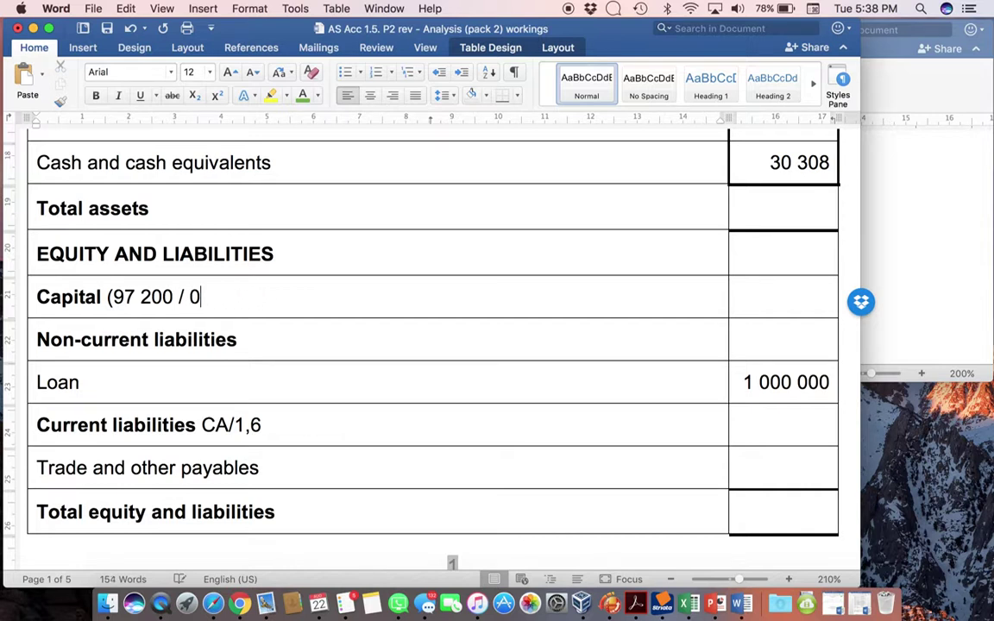
pyautogui.write('54')
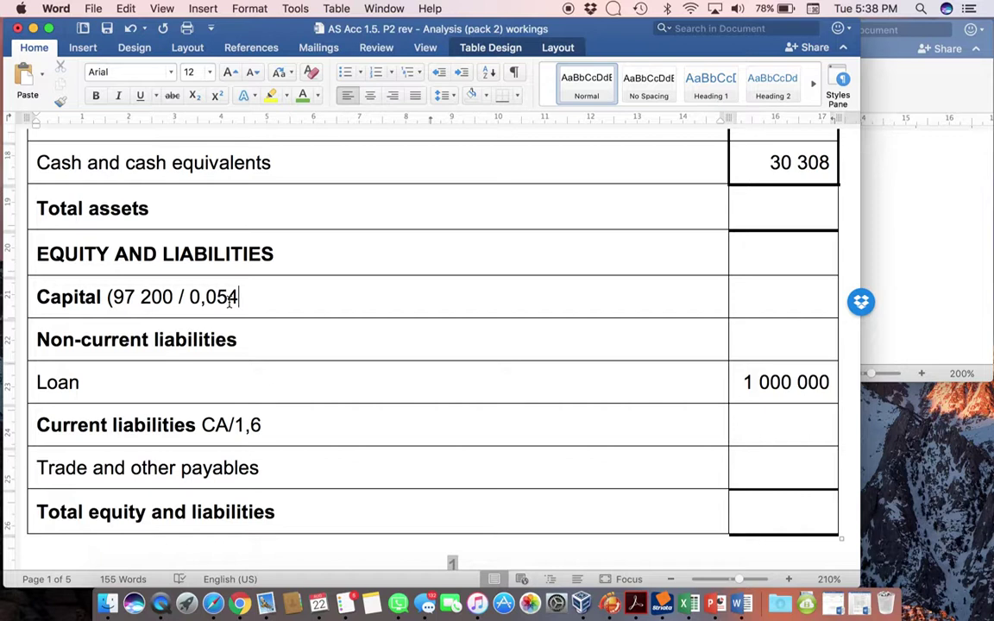
# - Insert "(5,4% = " in front of 0,054 in the Capital working to show where the decimal comes from
pyautogui.click(189, 296)
pyautogui.write('(')
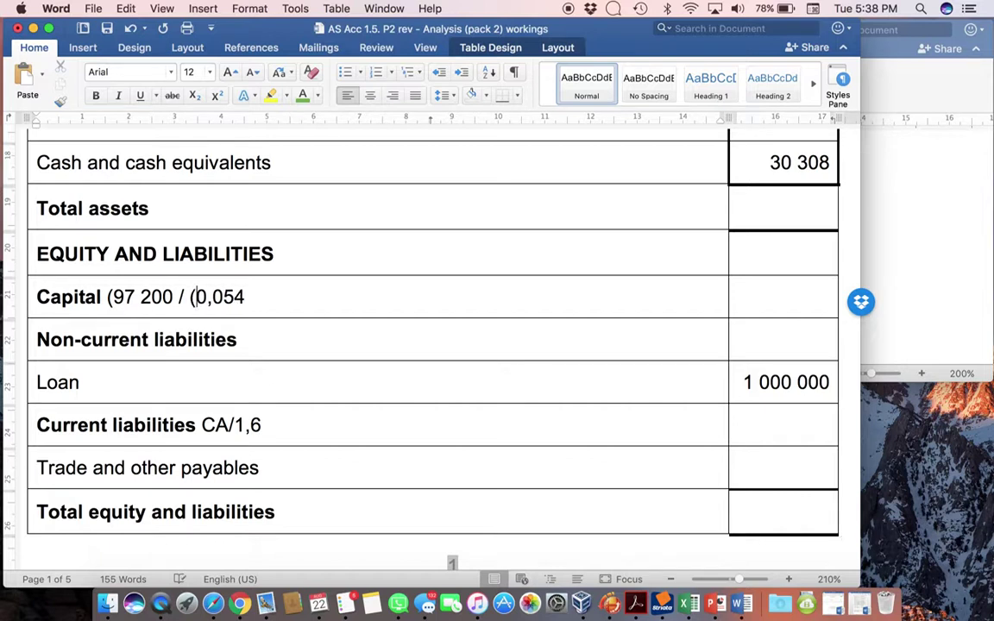
pyautogui.write('5,4 x 10')
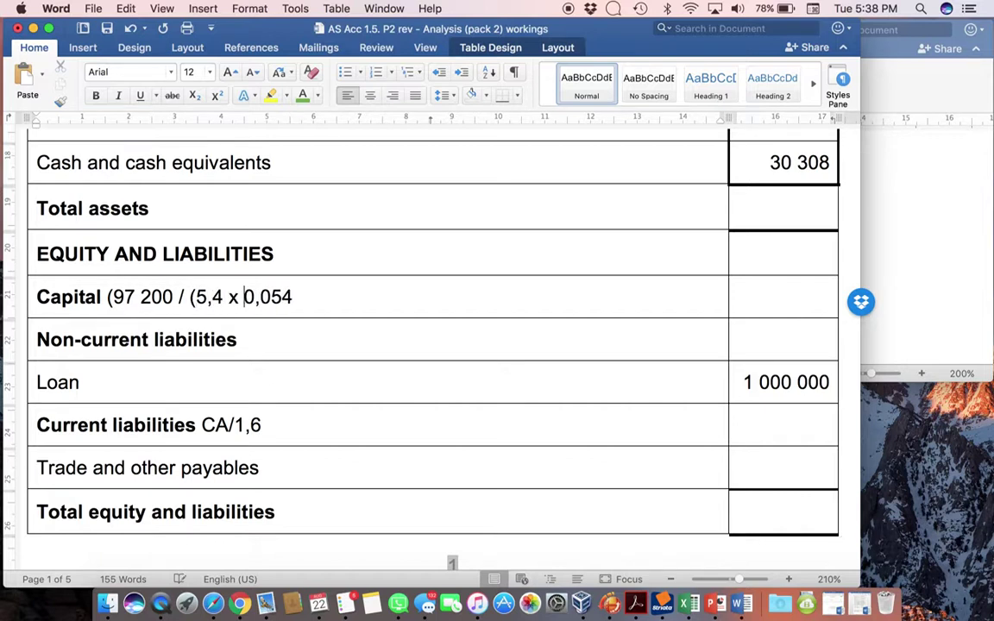
pyautogui.press('BackSpace')
pyautogui.press('BackSpace')
pyautogui.press('BackSpace')
pyautogui.press('BackSpace')
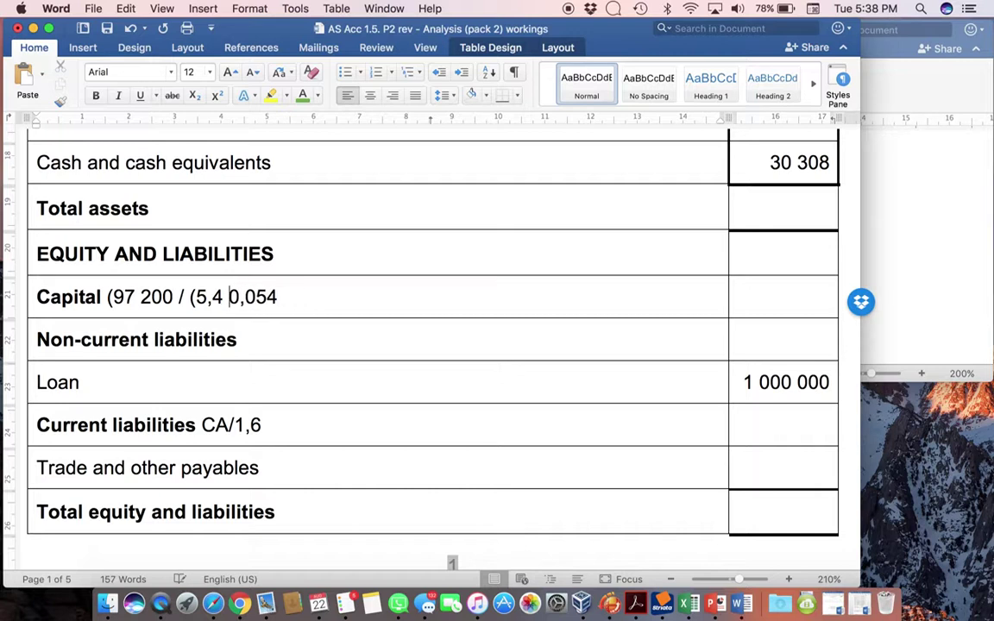
pyautogui.press('BackSpace')
pyautogui.write('% =')
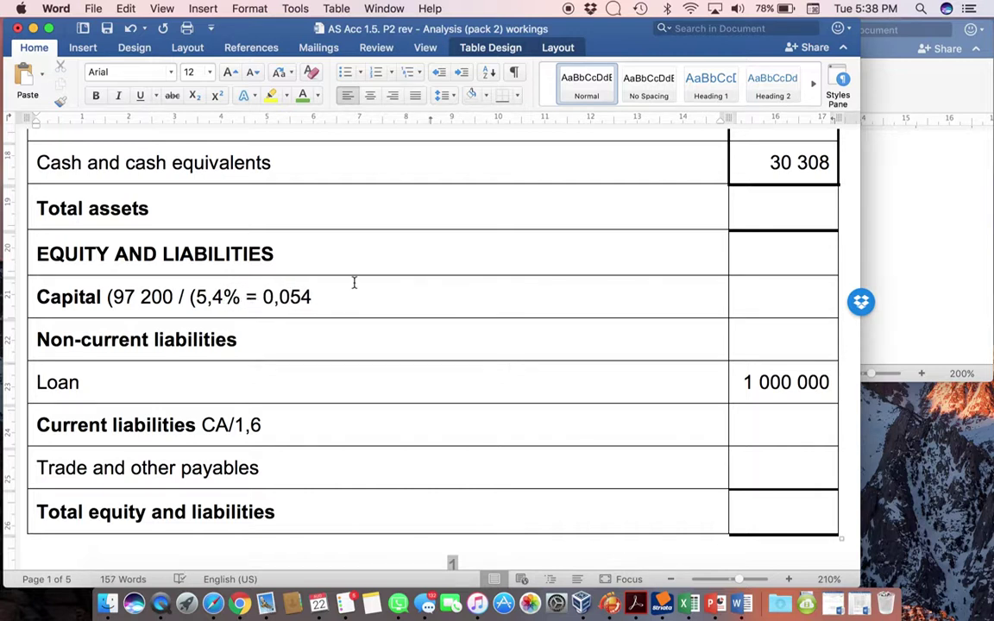
# - Close the bracket after 0,054 and append "– 1 000 000" to the Capital working
pyautogui.click(333, 297)
pyautogui.write(') - 1000 000')
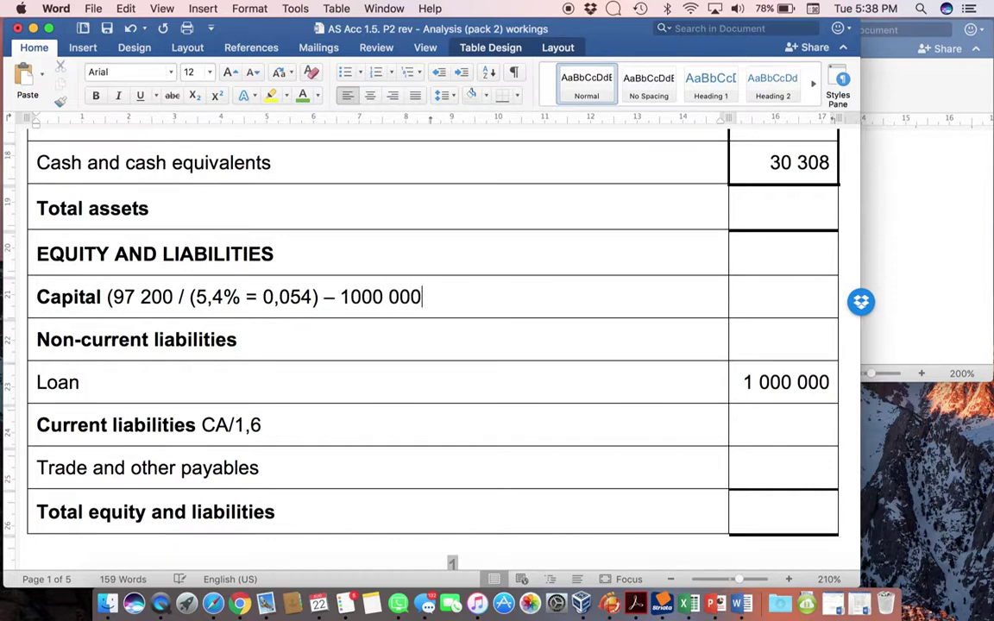
pyautogui.click(290, 297)
pyautogui.write(')')
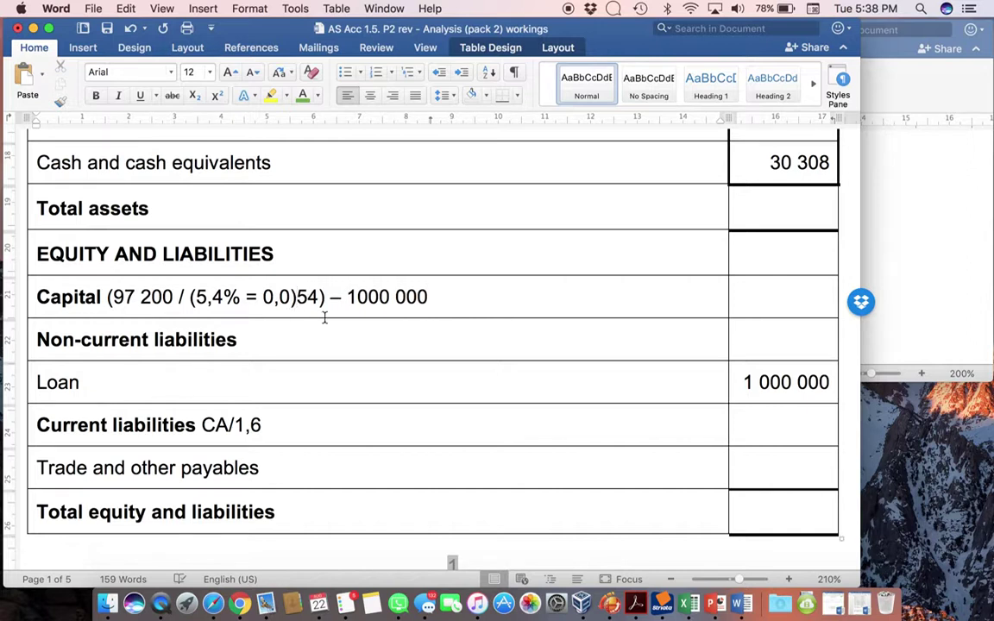
pyautogui.press('BackSpace')
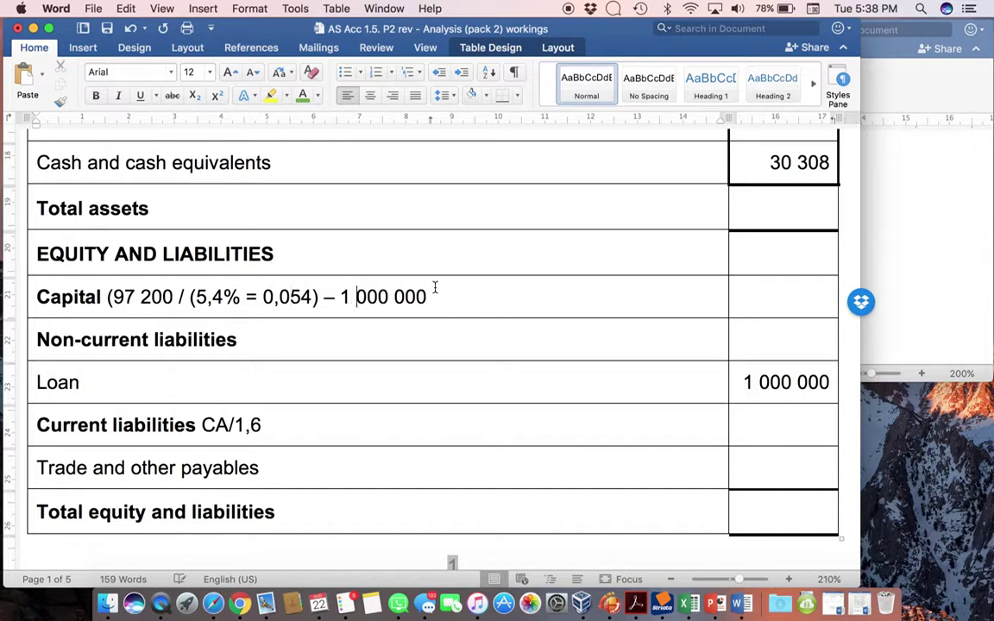
# - Close the bracket at the end of the Capital working and enter 800 000 as the Capital amount
pyautogui.click(449, 295)
pyautogui.write(')')
pyautogui.click(778, 303)
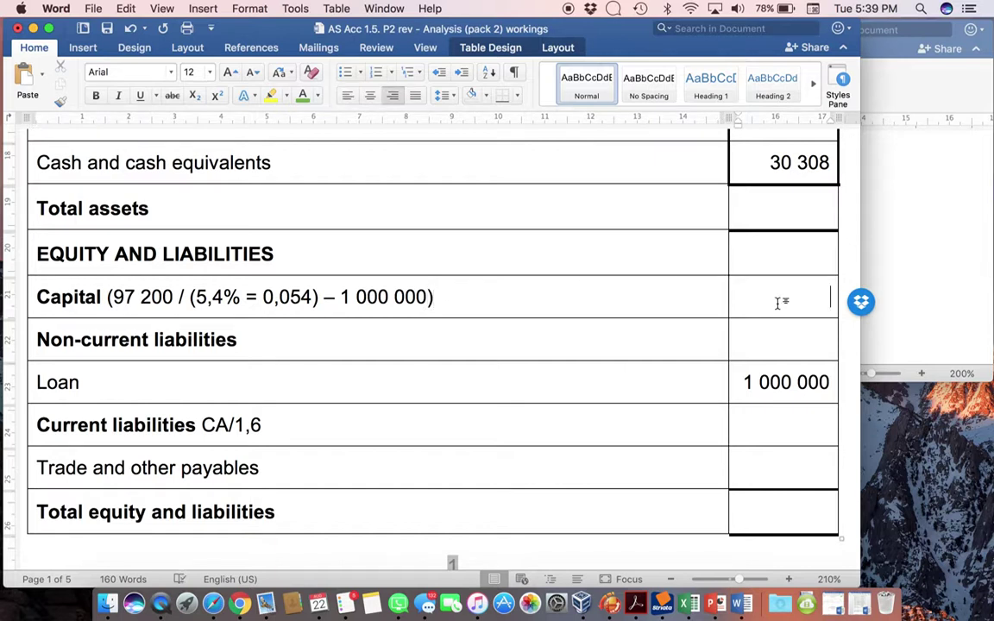
pyautogui.write('800 000')
# - Replace "Sales" with 540 000 as the denominator of the trade receivables turnover formula below the statements
pyautogui.scroll(-10, 670, 396)
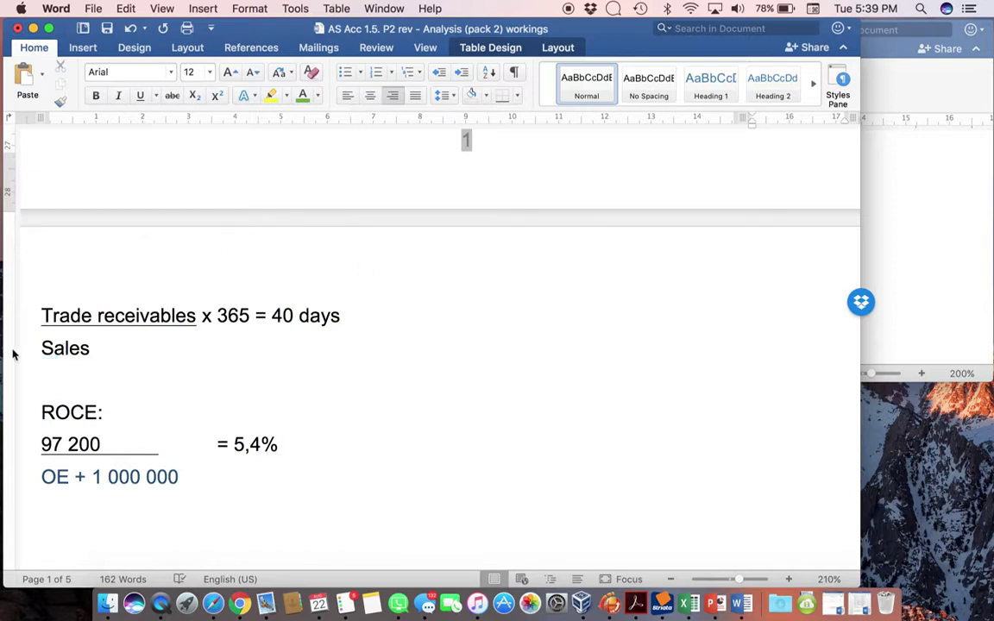
pyautogui.scroll(6, 579, 327)
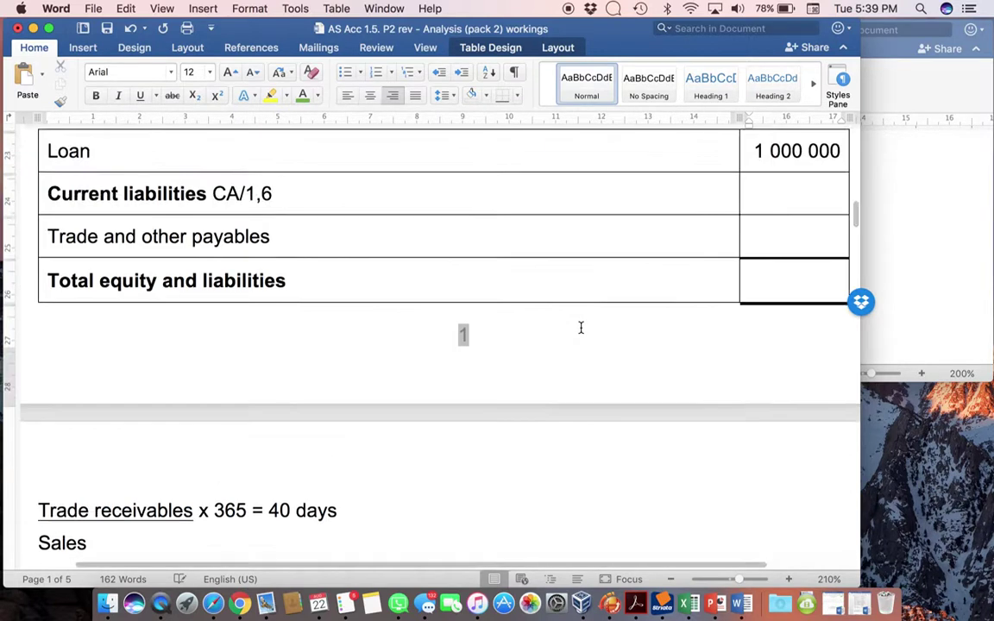
pyautogui.scroll(10, 580, 328)
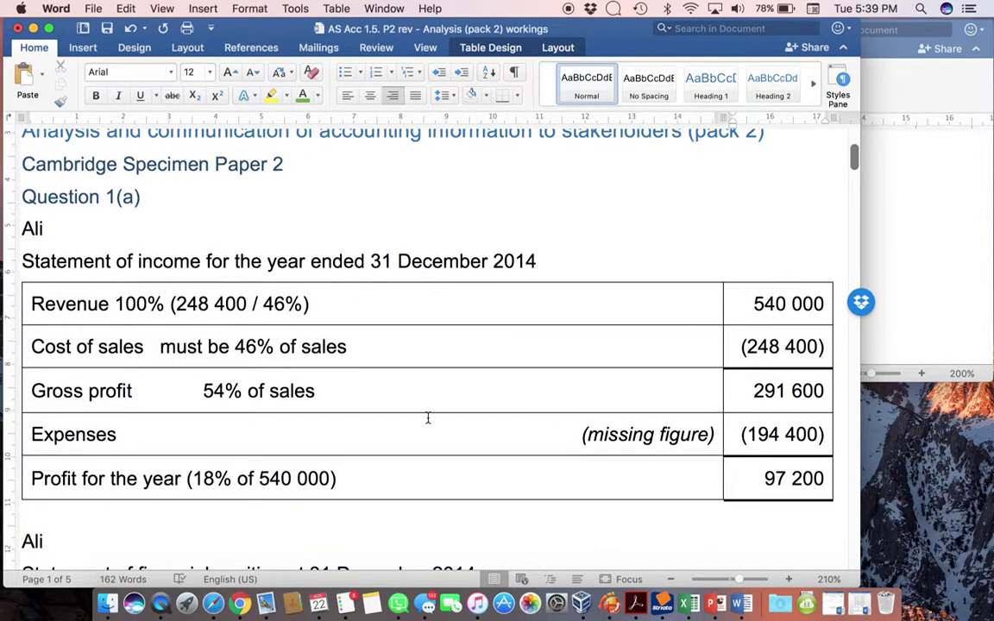
pyautogui.scroll(-6, 428, 416)
pyautogui.scroll(-10, 427, 417)
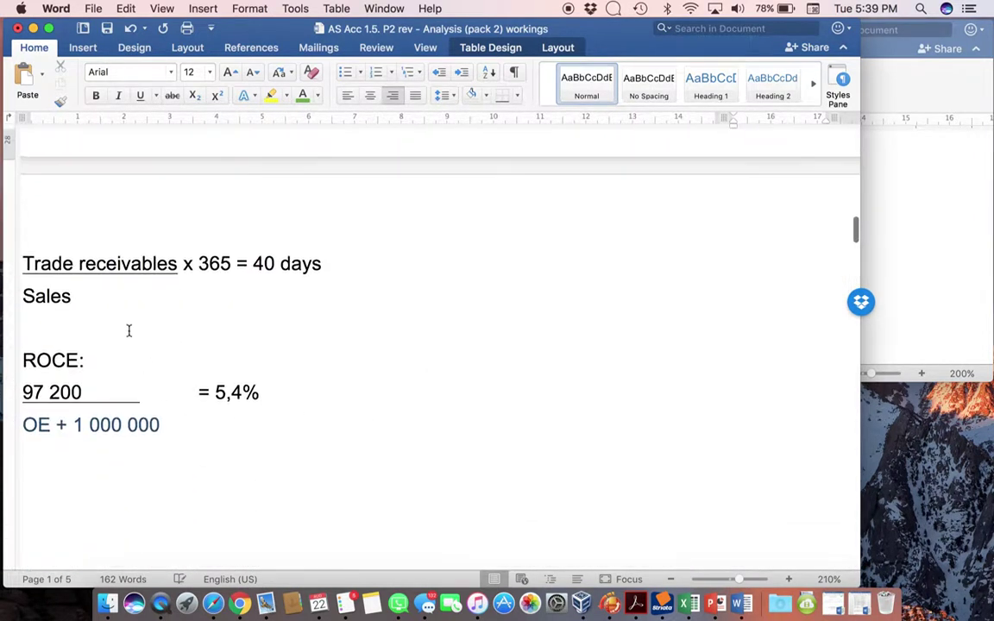
pyautogui.hscroll(-2, 172, 397)
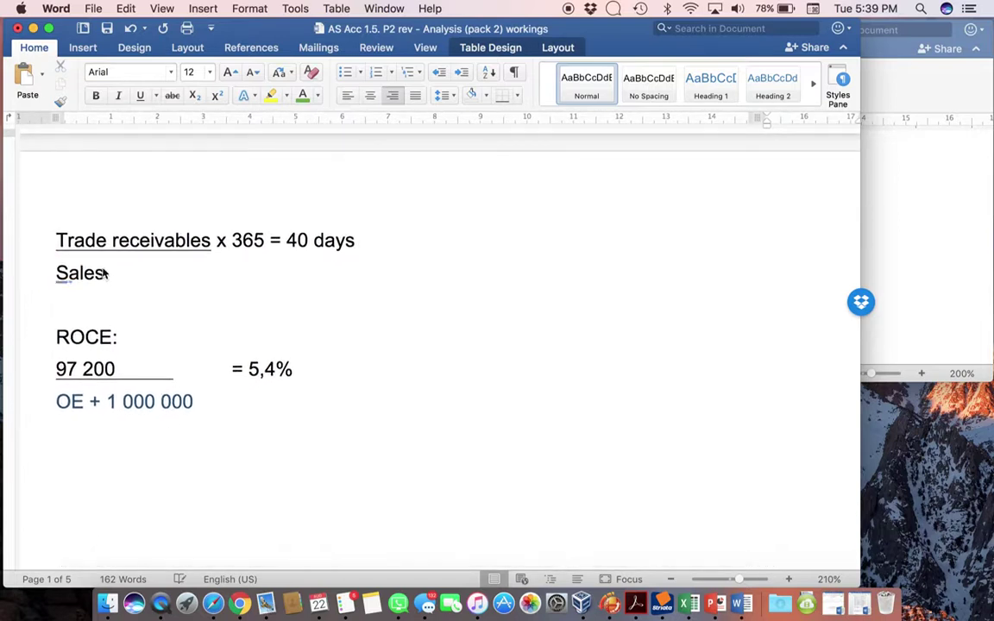
pyautogui.doubleClick(69, 276)
pyautogui.click(69, 276)
pyautogui.tripleClick(71, 277)
pyautogui.write('540 000')
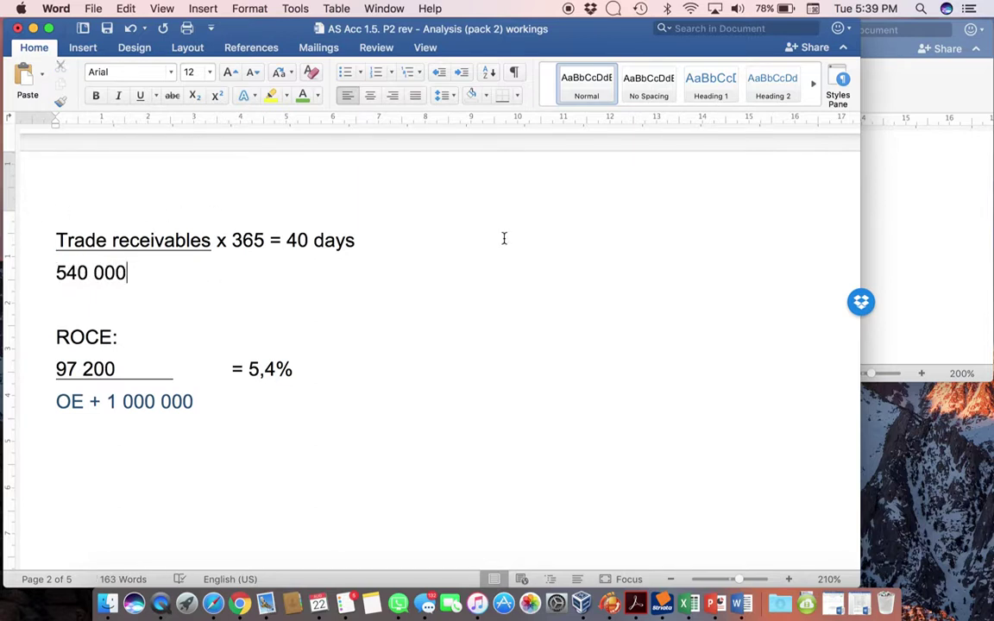
# - Add the working "(540 000 x 40/365)" after Trade and other receivables and enter 59 178 as its amount
pyautogui.scroll(10, 503, 237)
pyautogui.scroll(3, 505, 239)
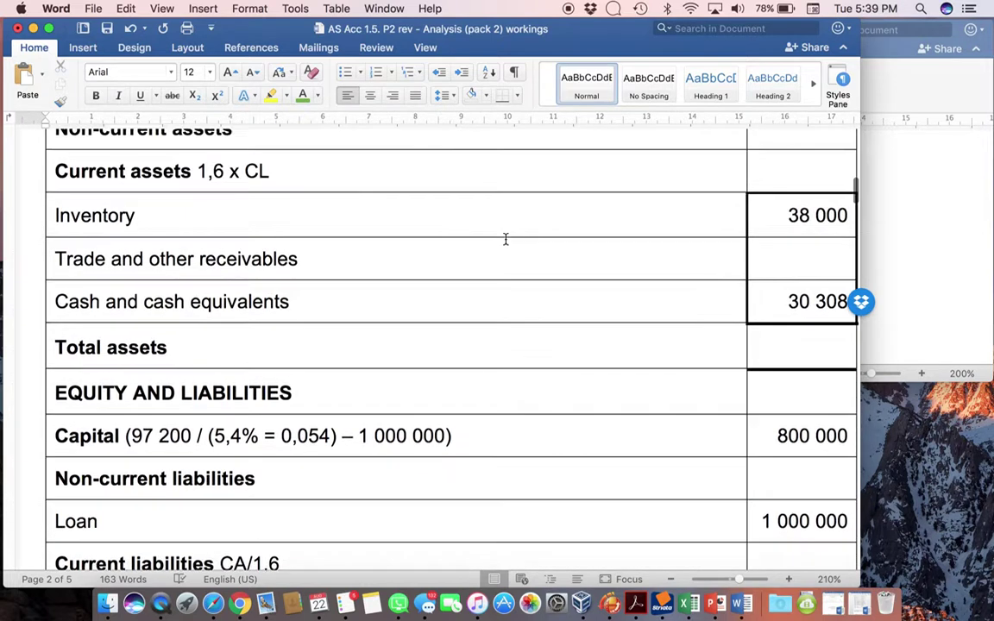
pyautogui.click(439, 263)
pyautogui.write('(')
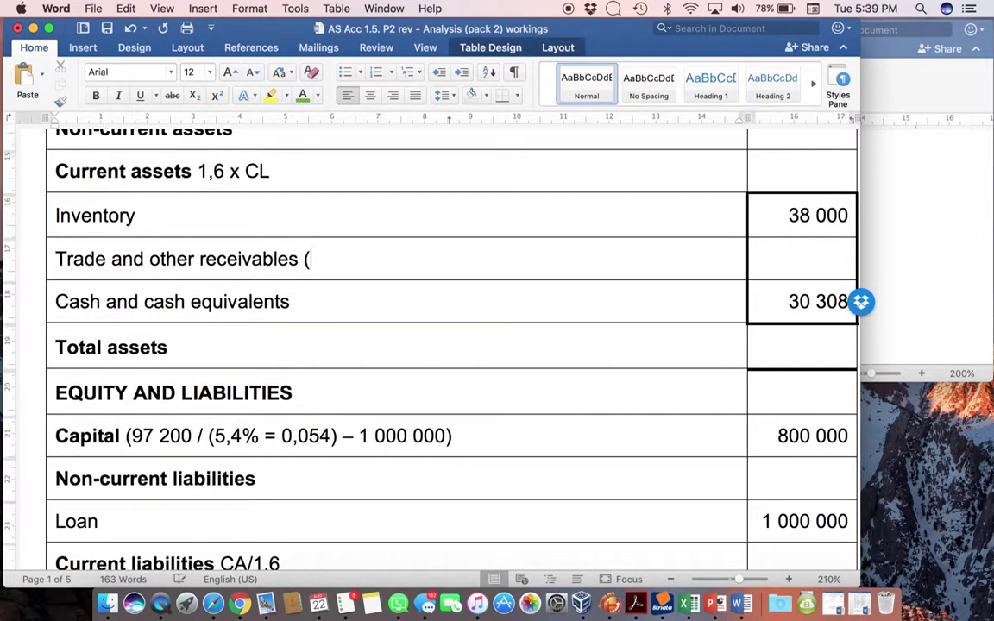
pyautogui.write('540 000')
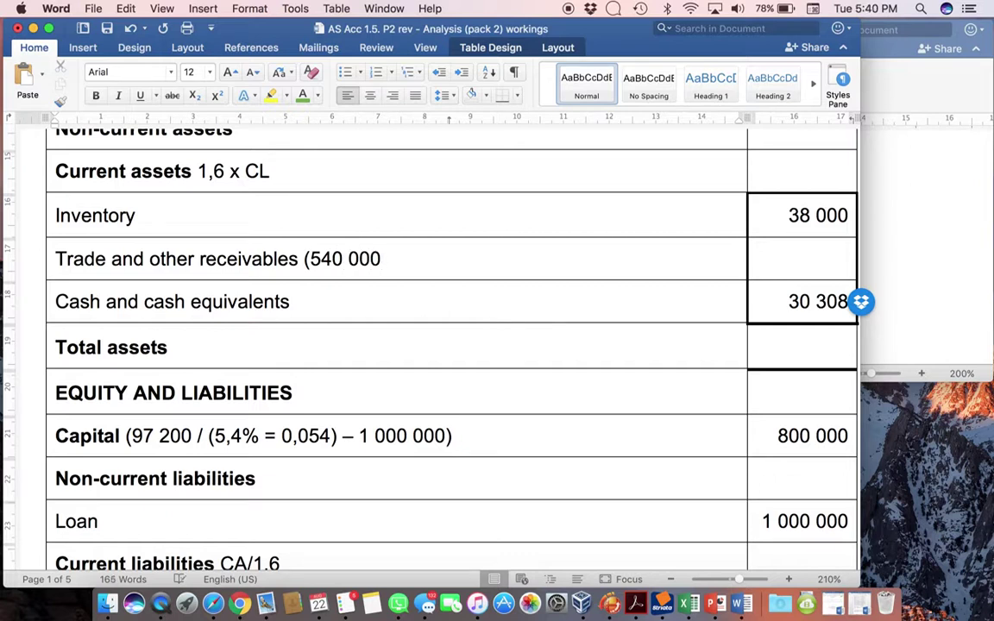
pyautogui.write(' x 40/365)')
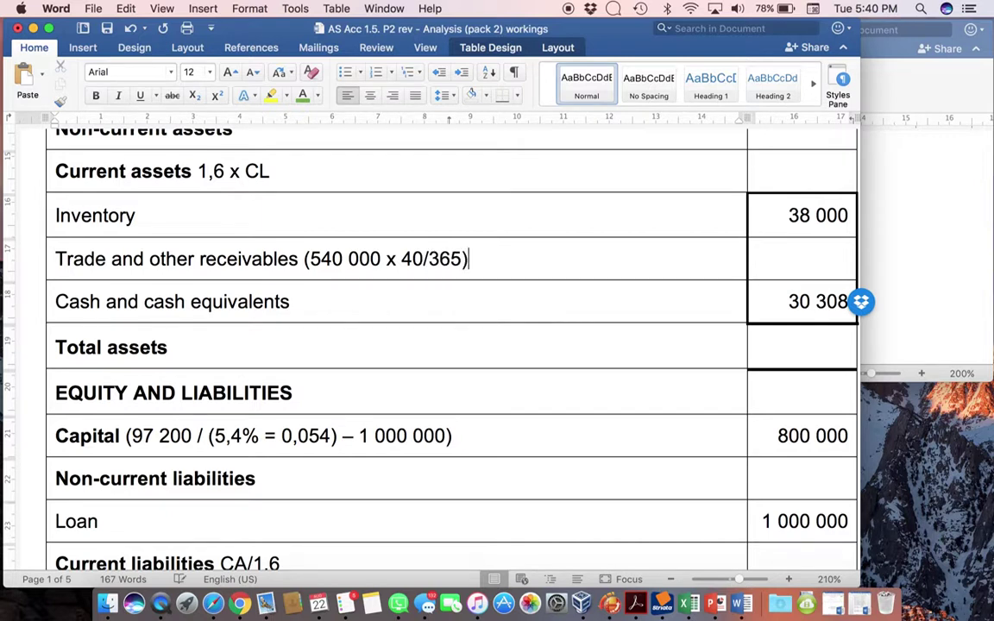
pyautogui.press('Tab')
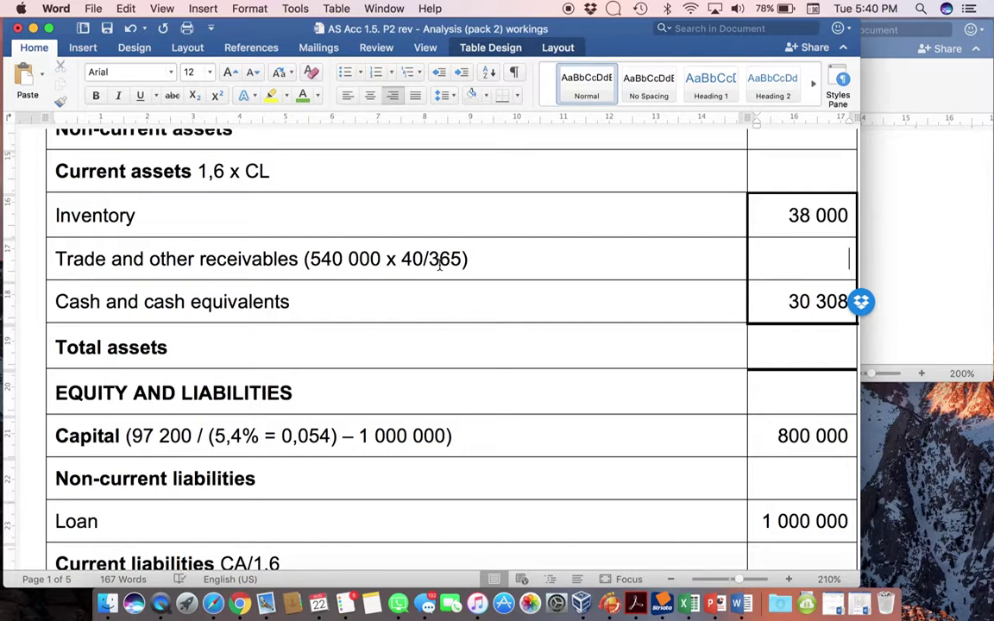
pyautogui.write('59 178')
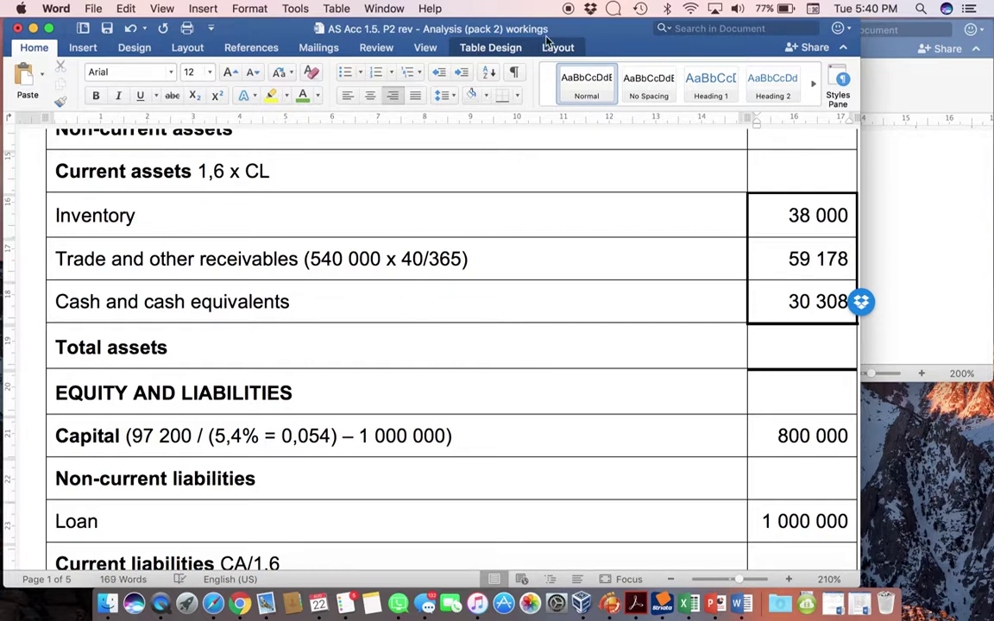
# - Enter 127 486, right-aligned, as the Current assets amount and delete the "1,6 x CL" note beside the label
pyautogui.click(568, 9)
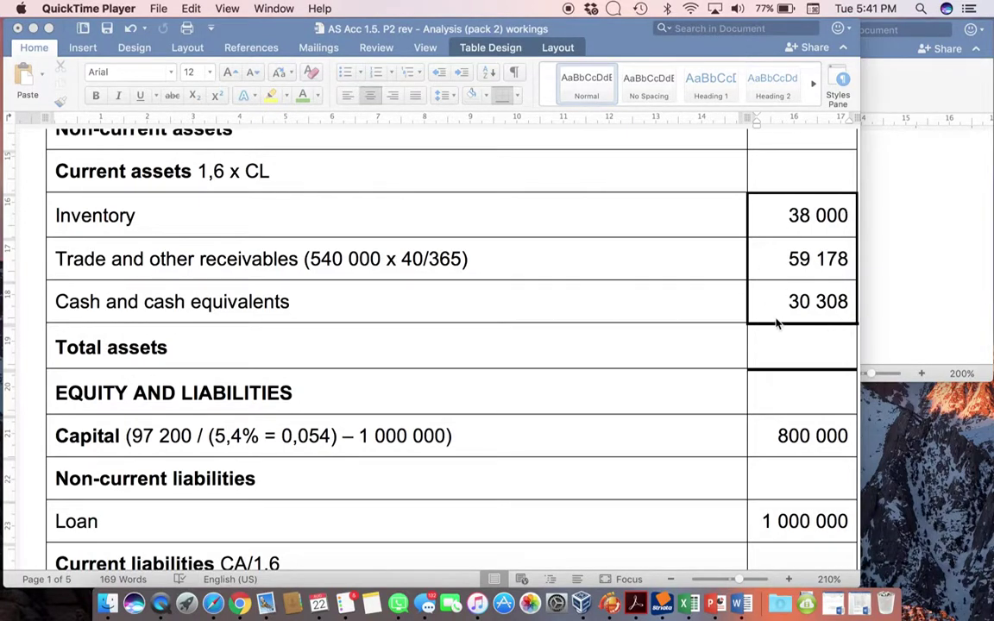
pyautogui.click(831, 175)
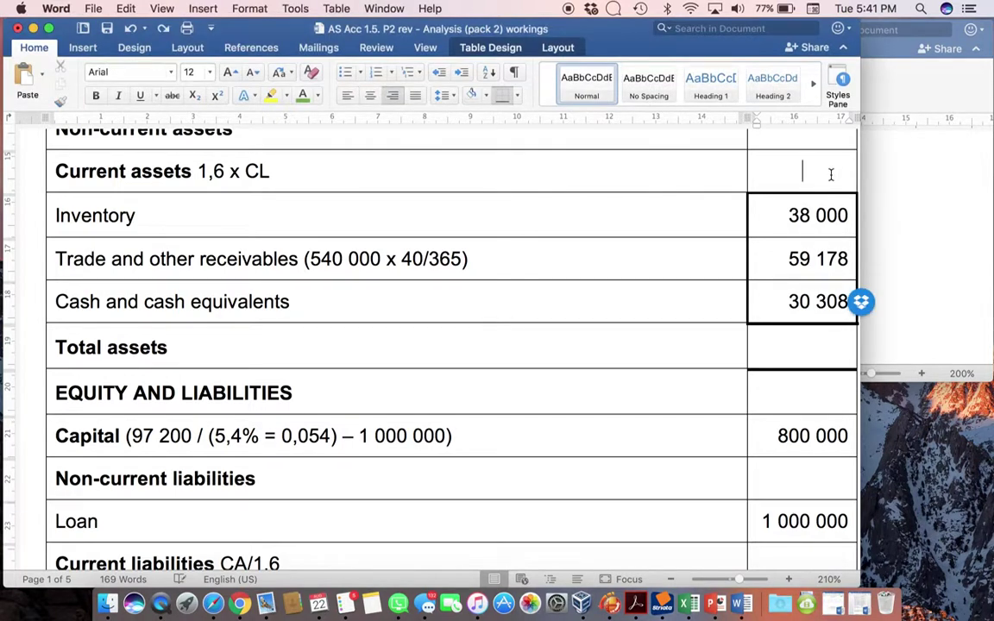
pyautogui.press('super+r')
pyautogui.write('127 486')
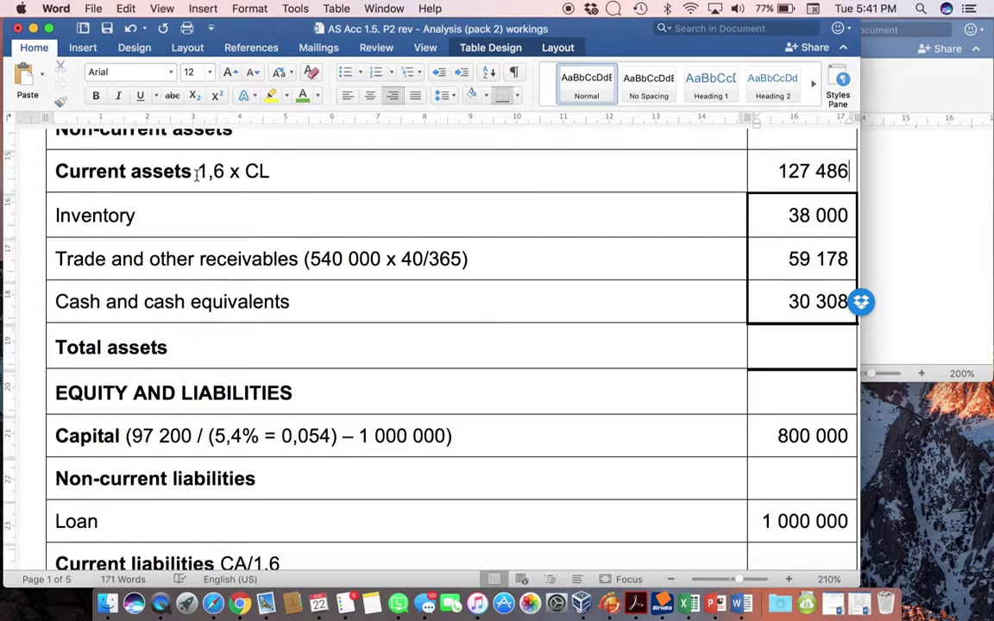
pyautogui.moveTo(197, 174); pyautogui.dragTo(269, 173)
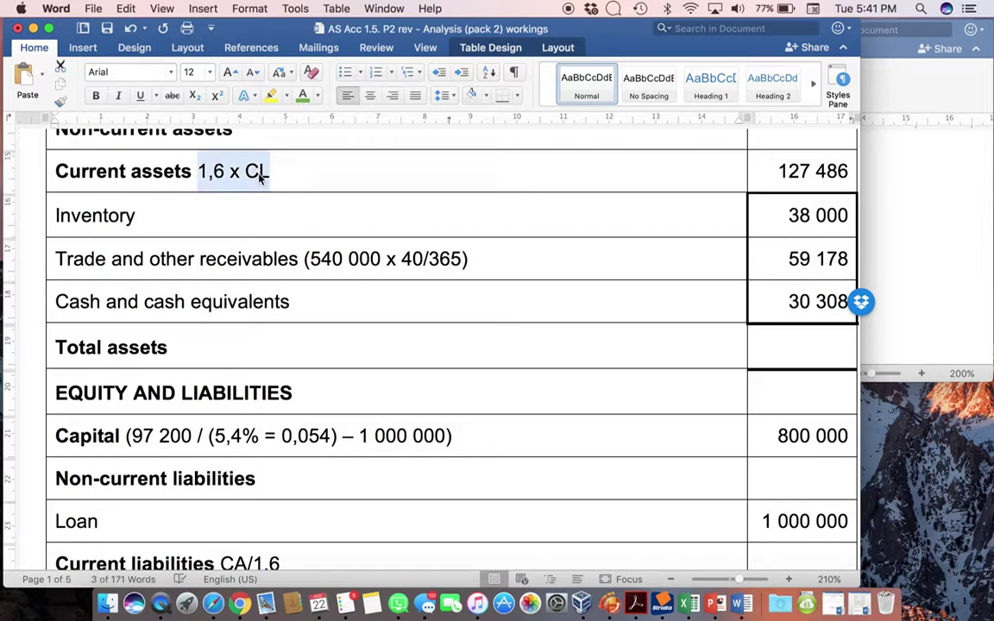
pyautogui.press('BackSpace')
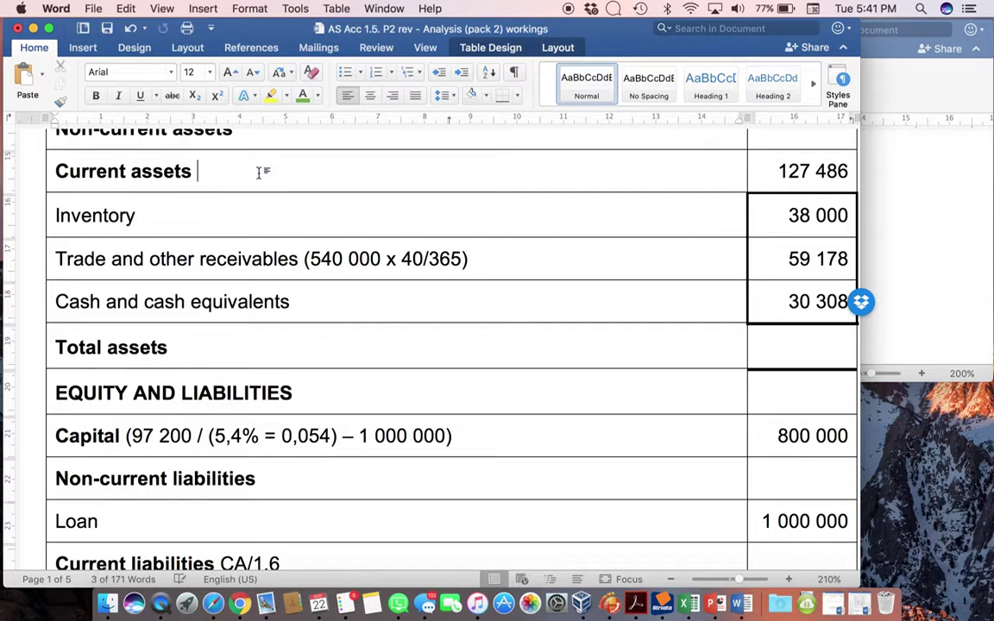
# - Replace CA with 127 486 in the working beside the Current liabilities label
pyautogui.scroll(-2, 428, 317)
pyautogui.scroll(-1, 428, 315)
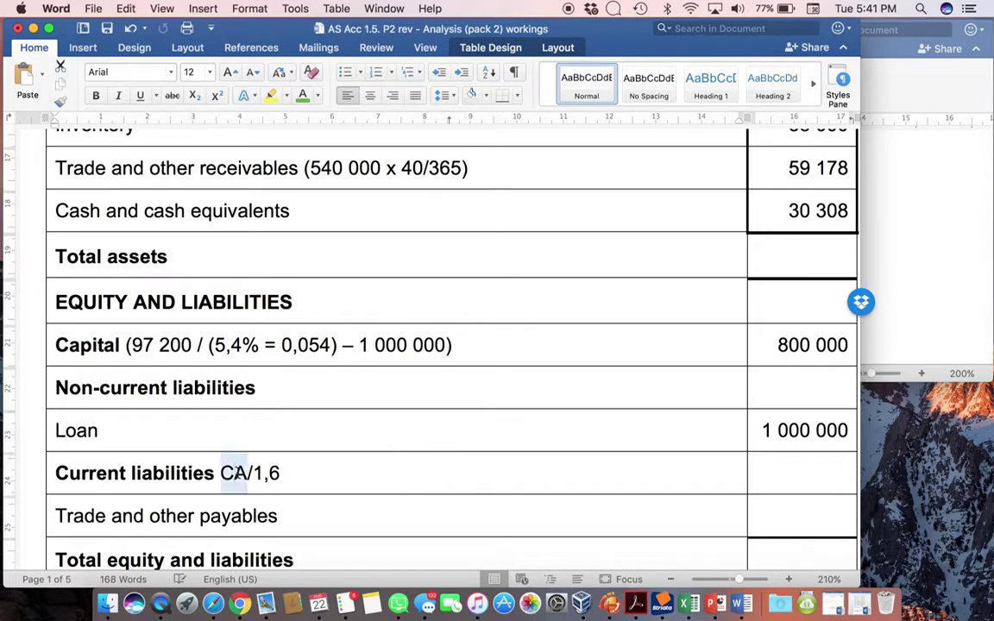
pyautogui.doubleClick(234, 473)
pyautogui.write('127 ')
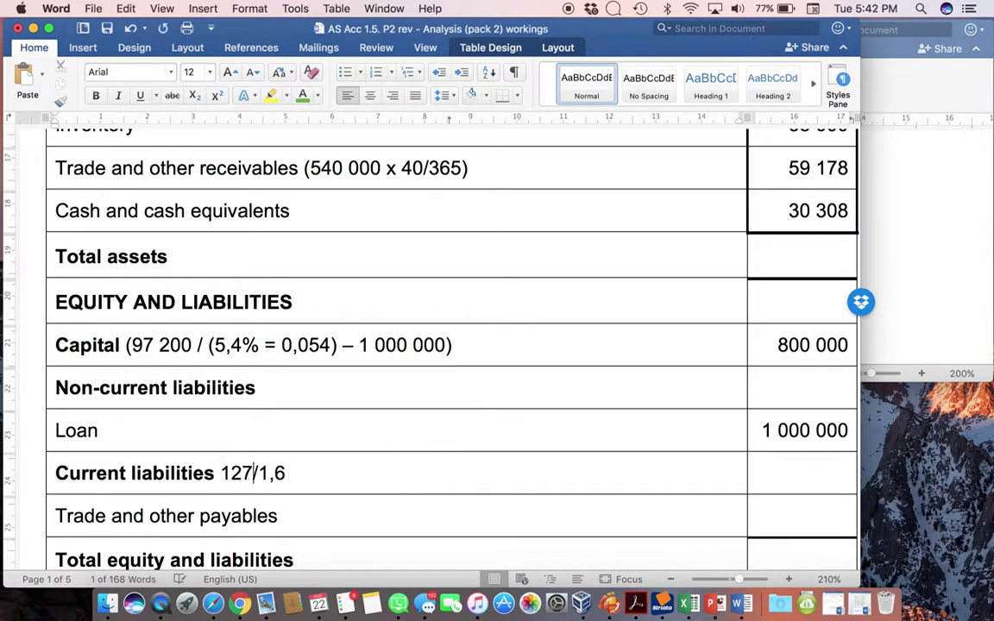
pyautogui.write('486')
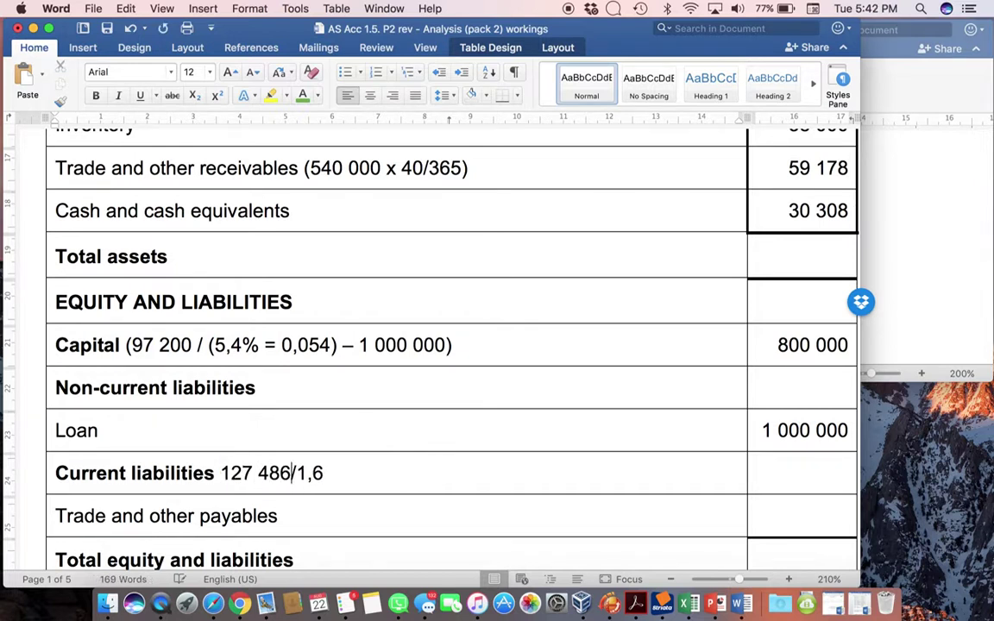
# - Enclose the Current liabilities working in brackets as "(127 486/1,6)" and enter 79 679 for Trade and other payables
pyautogui.click(222, 473)
pyautogui.write('(')
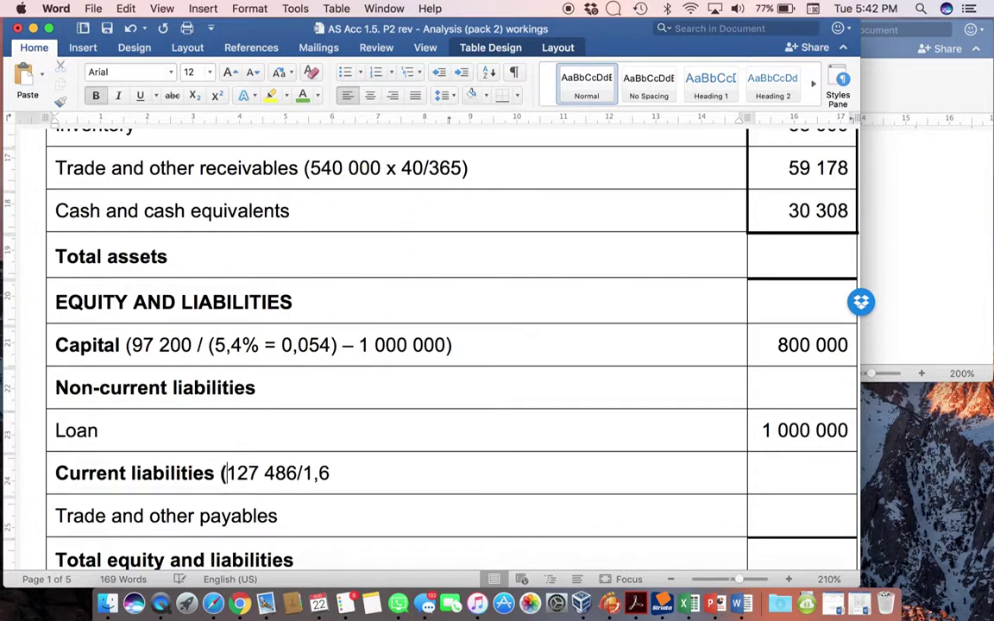
pyautogui.click(344, 473)
pyautogui.write(')')
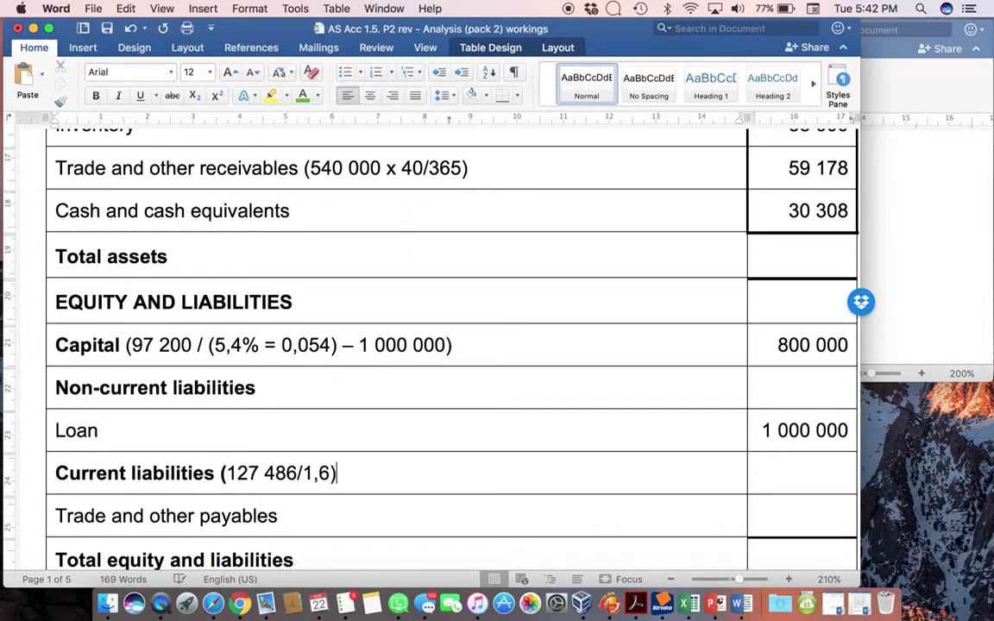
pyautogui.press('Tab')
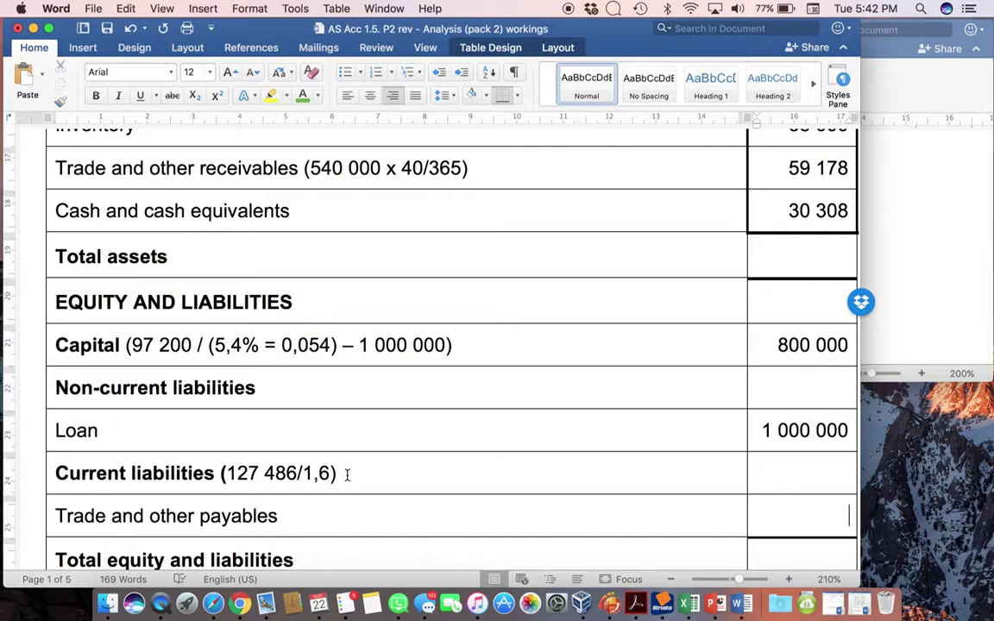
pyautogui.write('79 679')
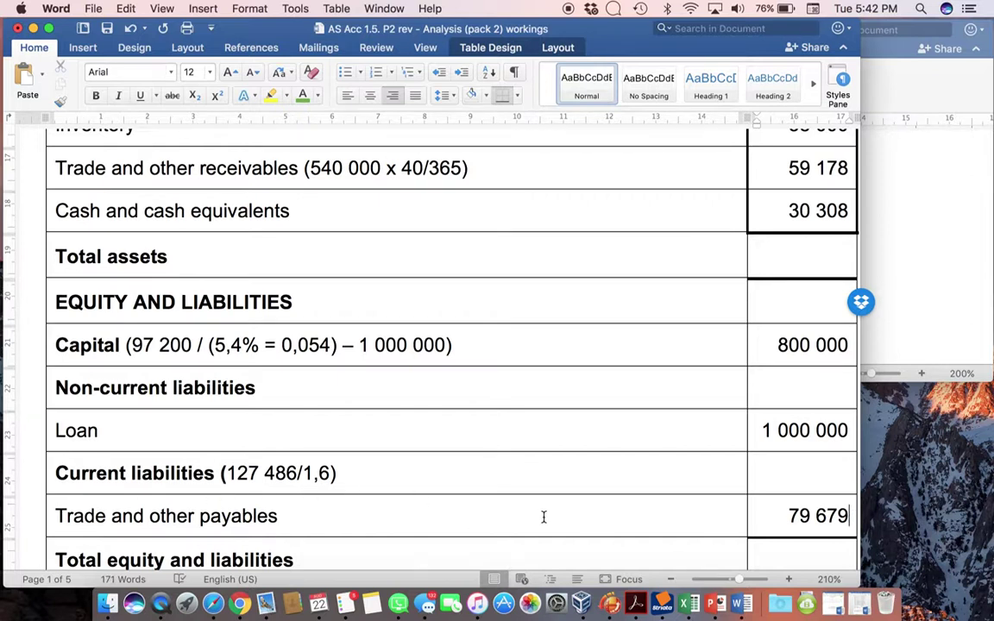
# - Enter 1 879 679 as the Total equity and liabilities amount
pyautogui.scroll(2, 654, 375)
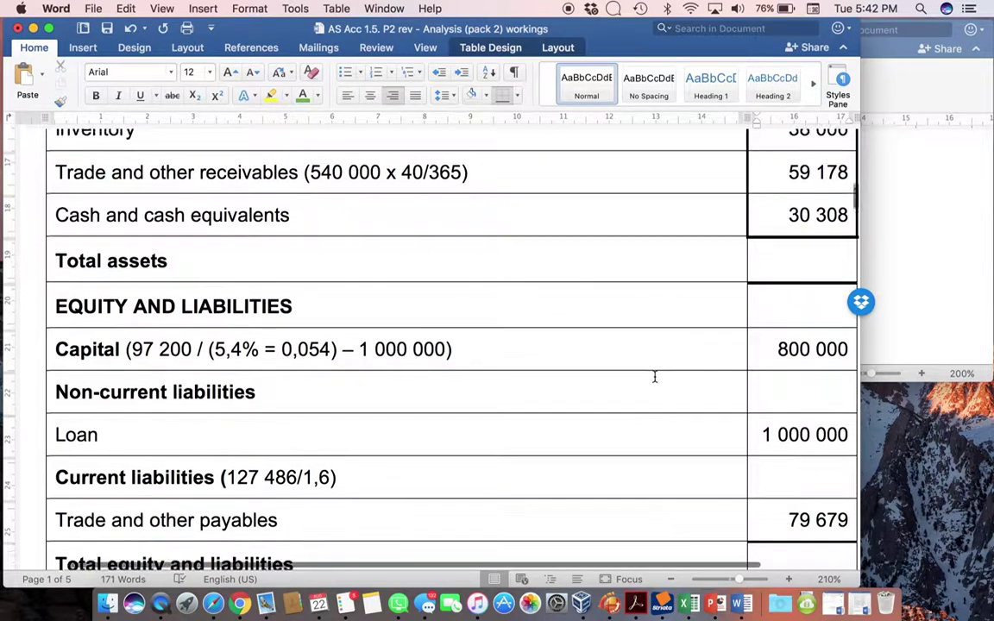
pyautogui.scroll(-3, 653, 375)
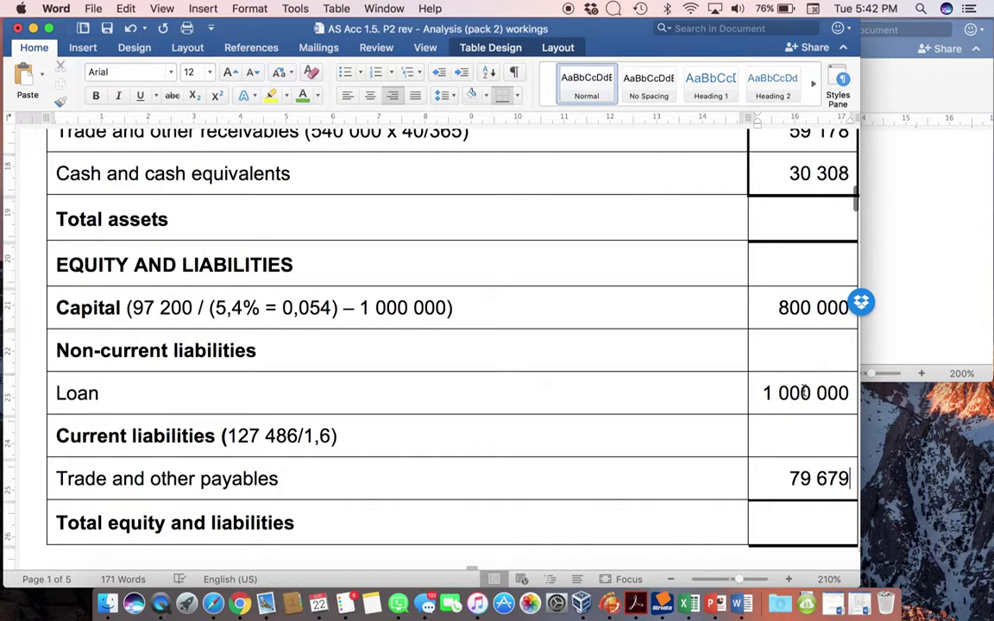
pyautogui.click(809, 515)
pyautogui.write('187')
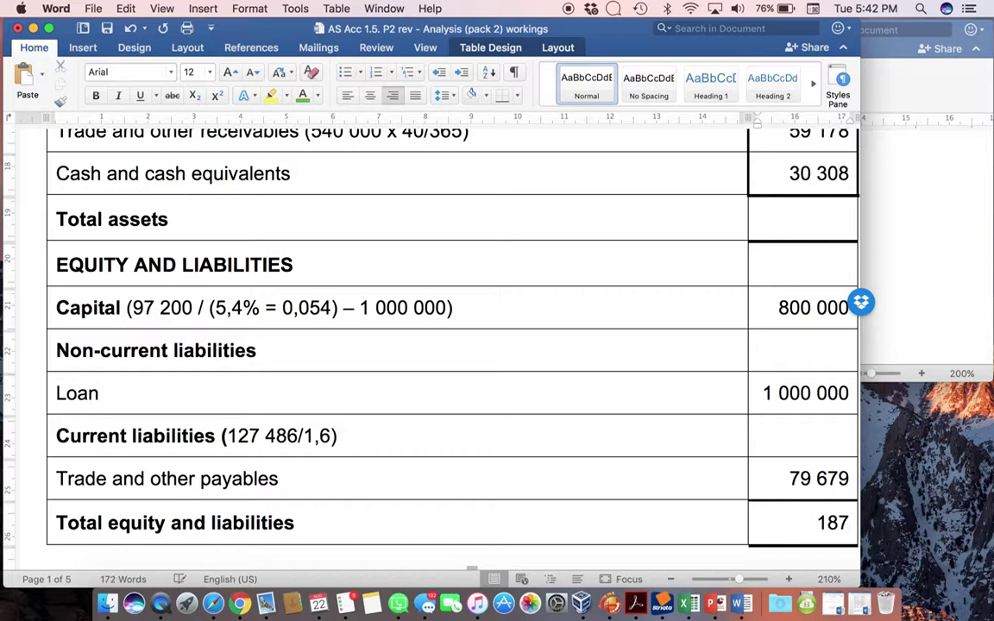
pyautogui.press('BackSpace')
pyautogui.press('BackSpace')
pyautogui.press('BackSpace')
pyautogui.write('879 679')
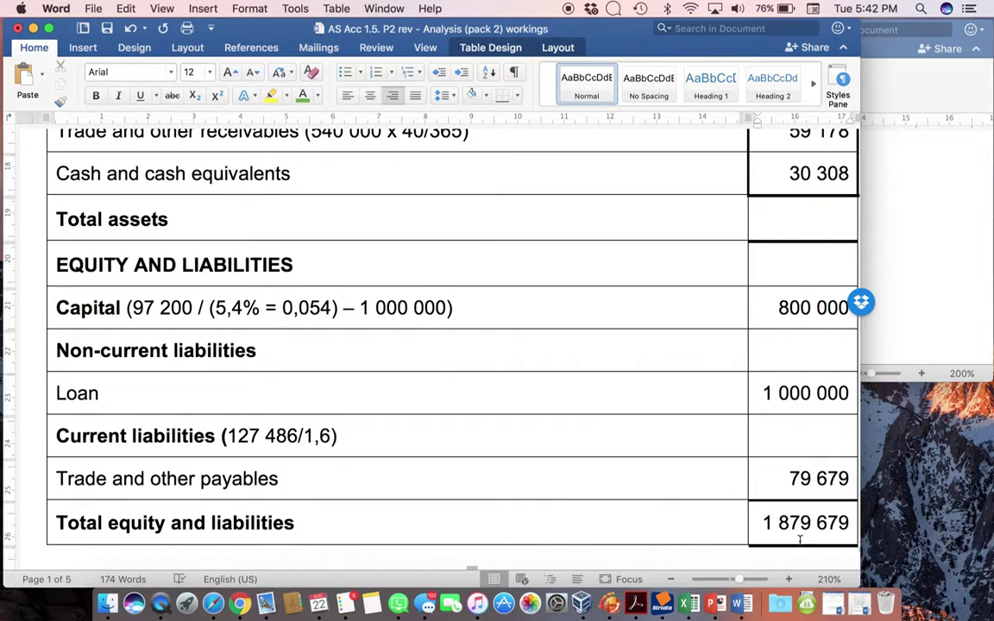
# - Enter the same total, 1 879 679, as the Total assets amount
pyautogui.click(811, 222)
pyautogui.write('1 978')
pyautogui.press('BackSpace')
pyautogui.press('BackSpace')
pyautogui.press('BackSpace')
pyautogui.write('879')
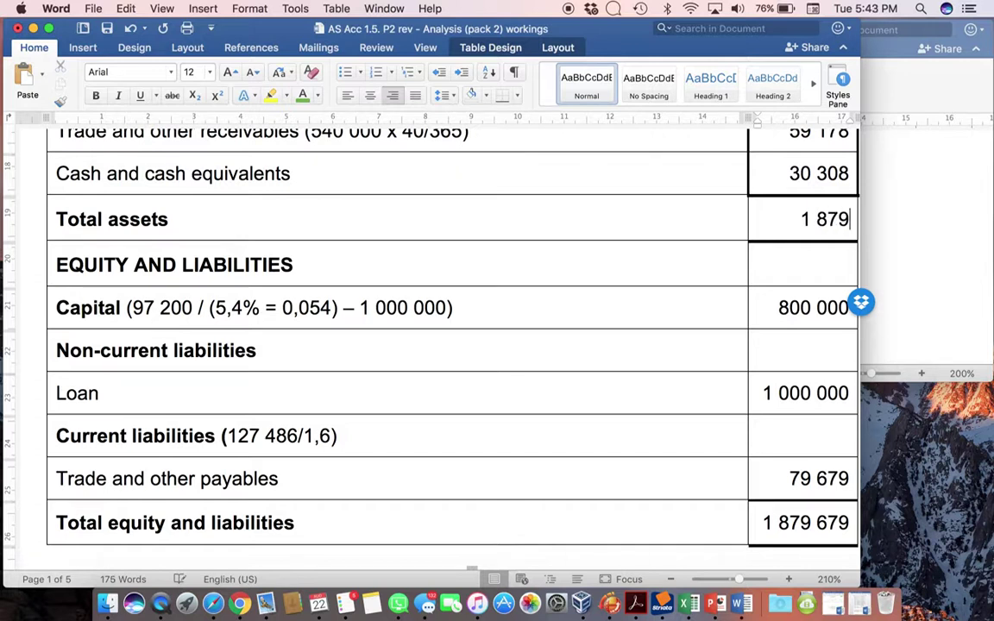
pyautogui.write(' 679')
# - Enter 1 752 193 as the Non-current assets amount in the statement of financial position
pyautogui.scroll(5, 721, 214)
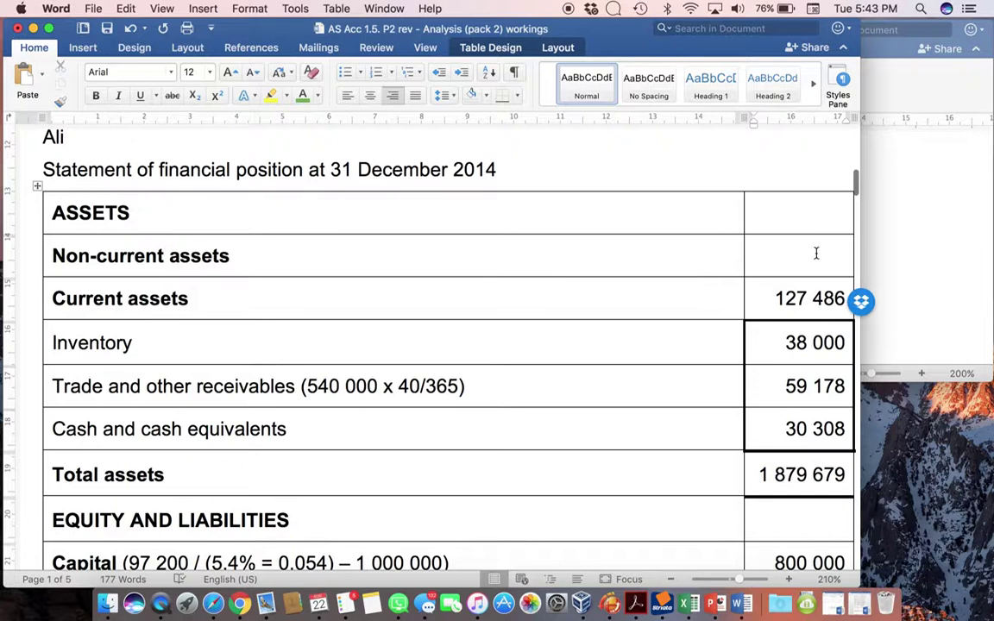
pyautogui.click(818, 256)
pyautogui.scroll(-3, 791, 476)
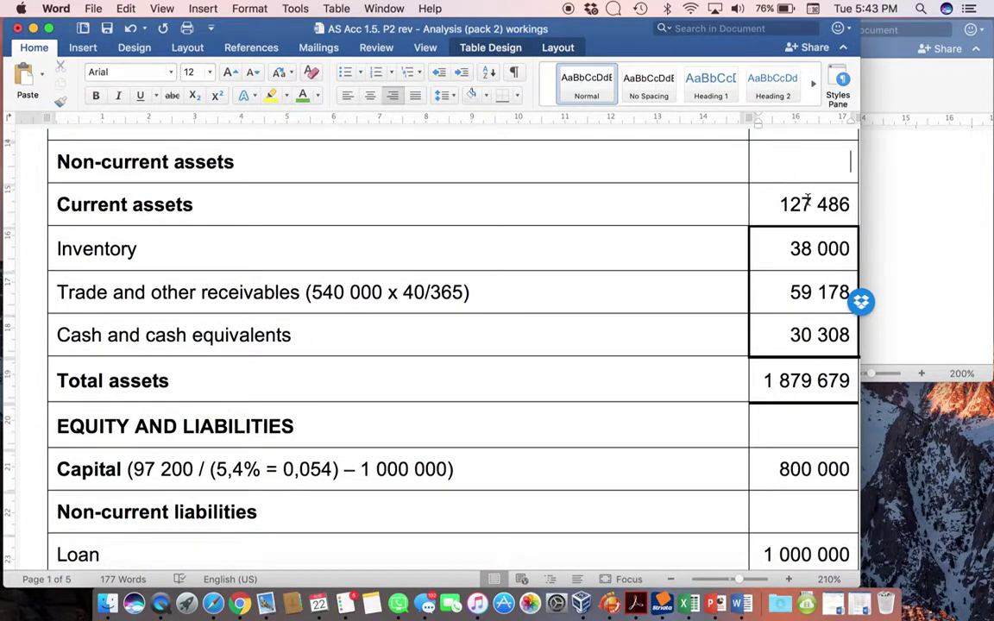
pyautogui.write('1 752 193')
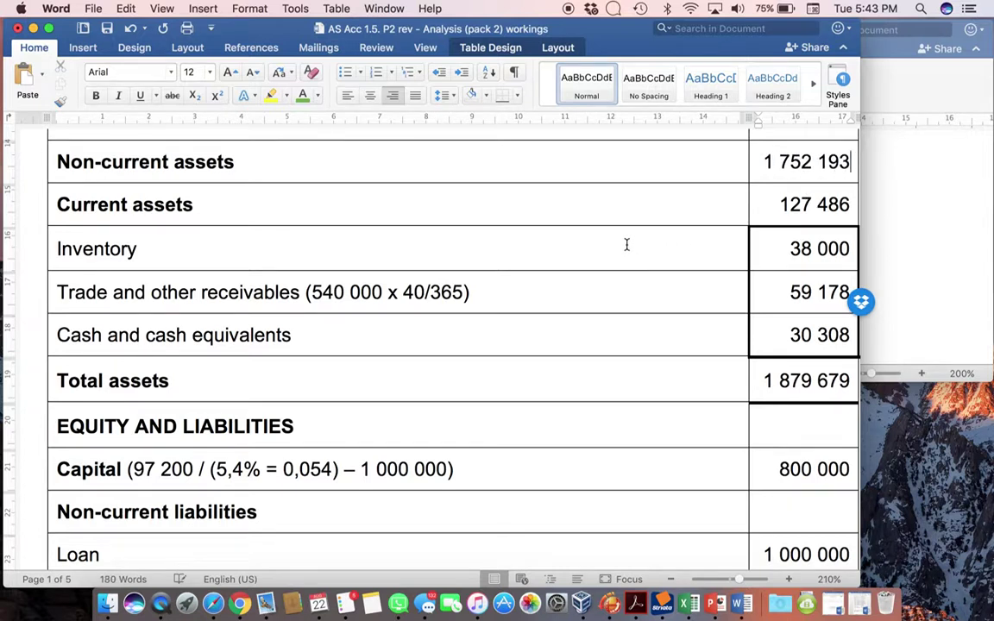
# - Review the two completed statements and switch to the question document listing the given ratios and figures
pyautogui.scroll(10, 624, 245)
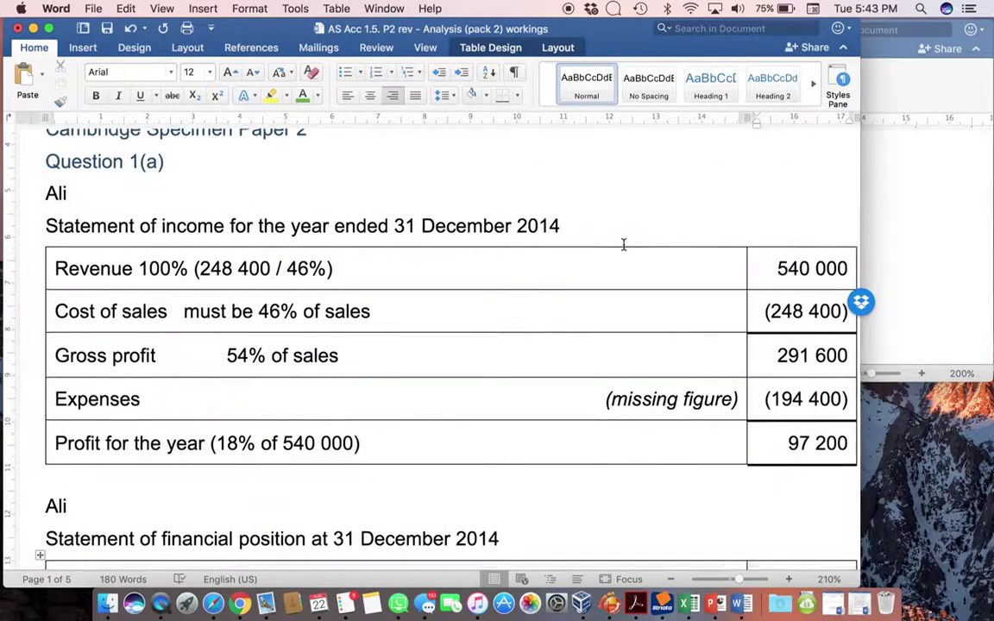
pyautogui.scroll(-12, 623, 245)
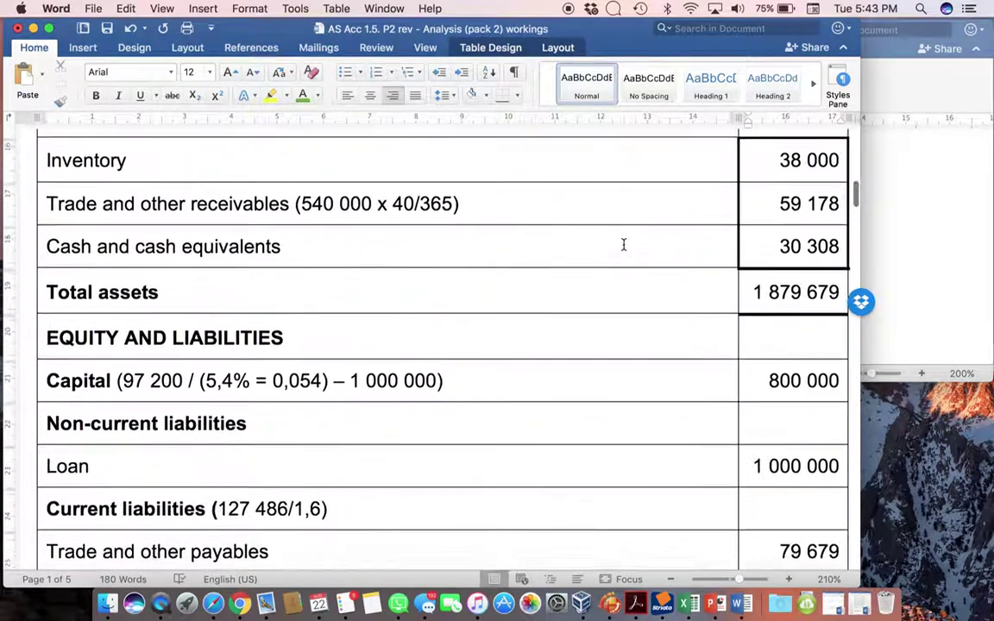
pyautogui.scroll(-3, 623, 245)
pyautogui.click(955, 210)
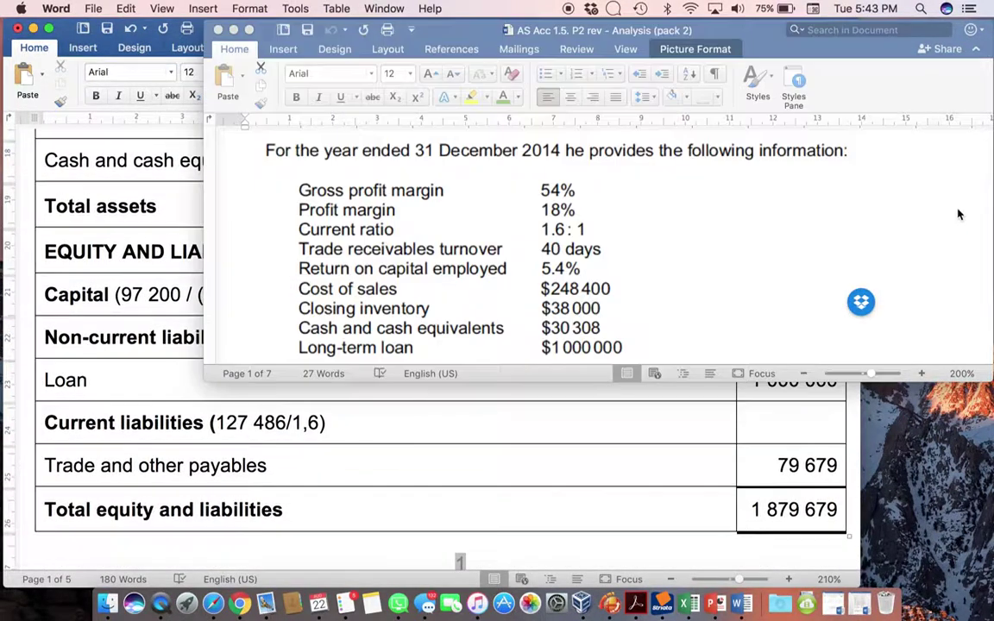